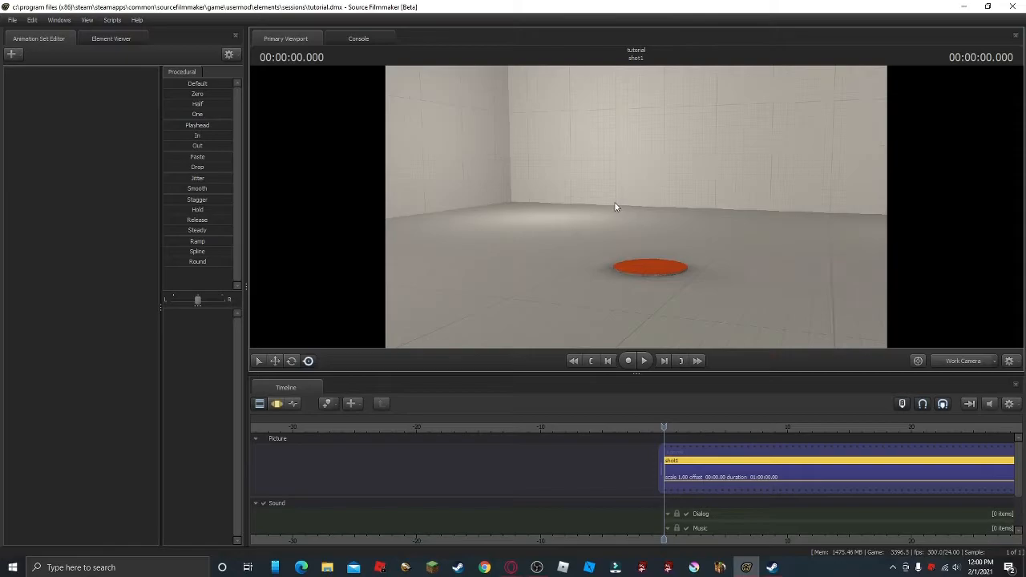
Look around the stage map in the viewport to examine the room and the orange disc on its floor
left_click_drag(616, 207, 433, 149)
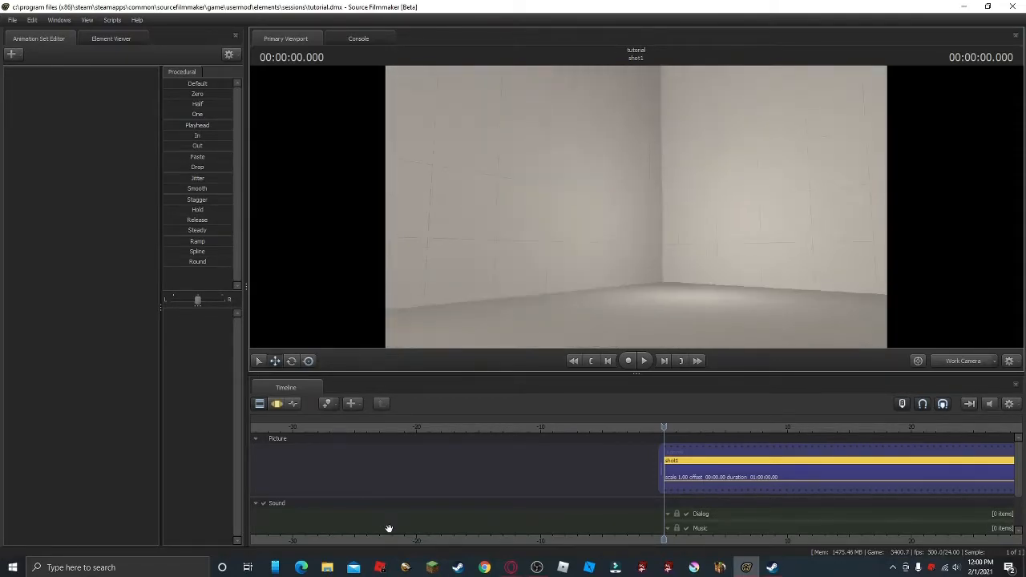
left_click_drag(511, 314, 630, 205)
key("space")
key("w")
key("space")
key("s")
key("w")
key("s")
key("w")
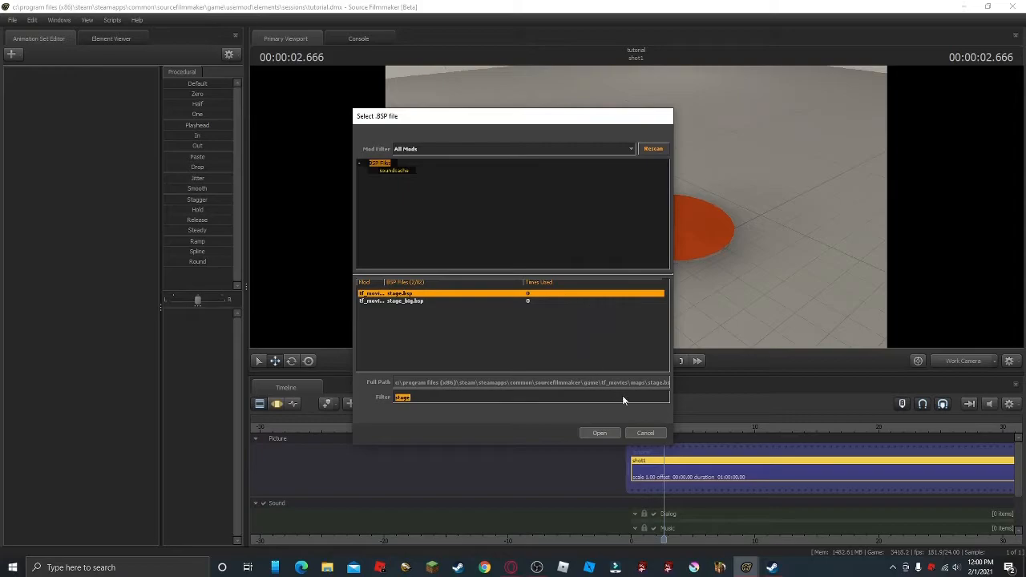
Create a new session named "tutorial" with a framerate of 24 in the default sessions directory
left_click(650, 433)
left_click(12, 19)
left_click(30, 35)
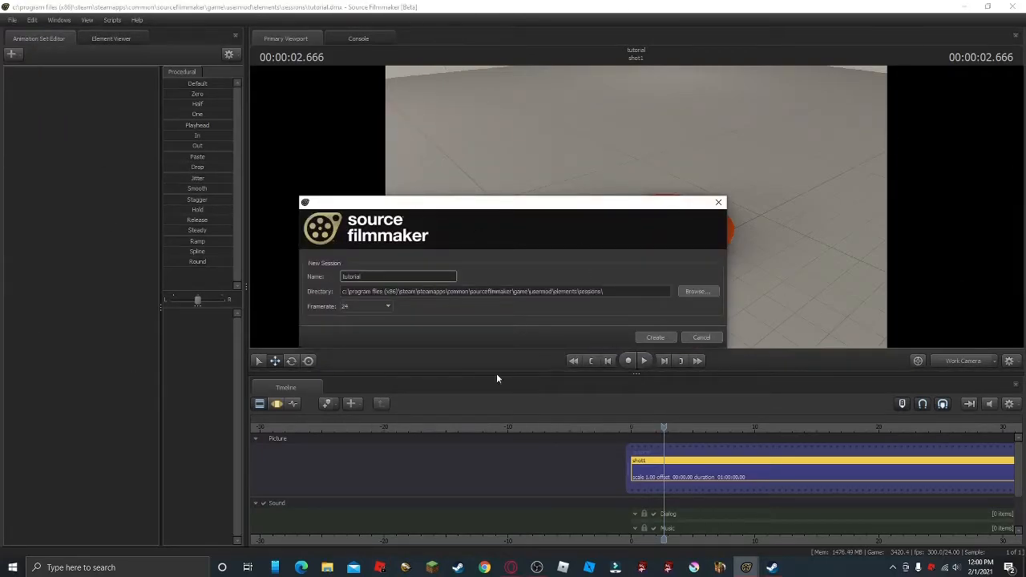
left_click_drag(373, 200, 376, 225)
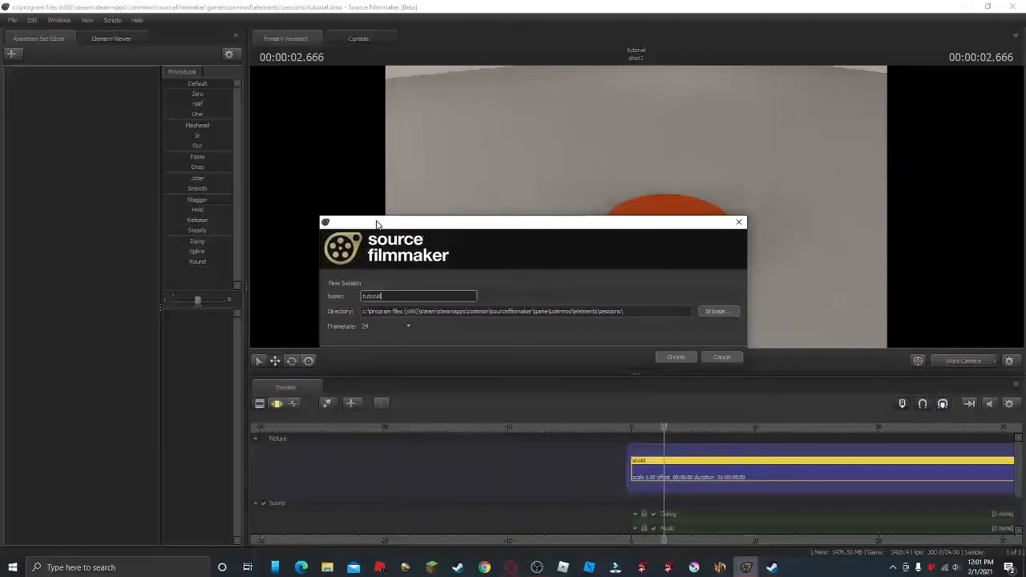
left_click(391, 326)
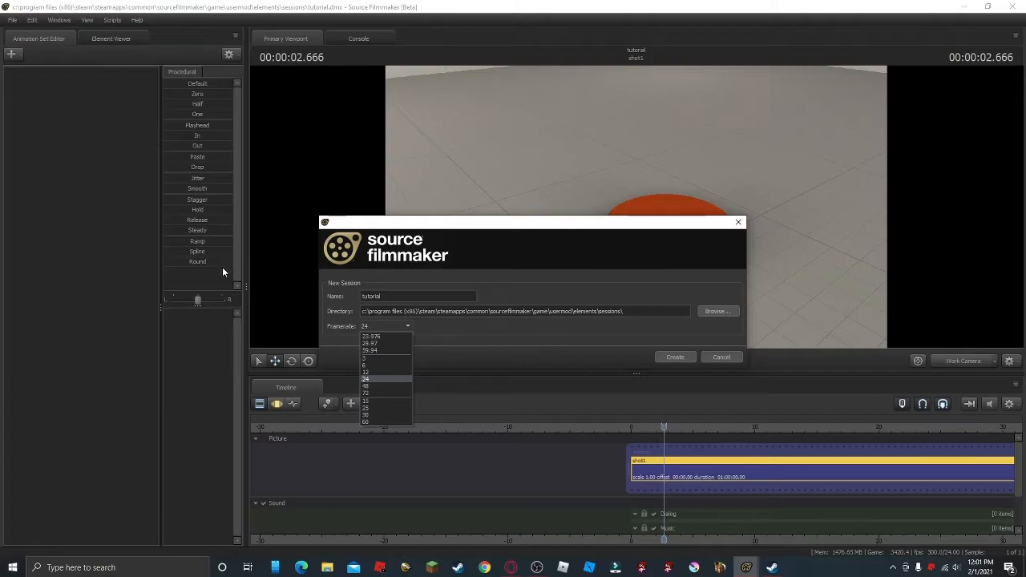
left_click(433, 270)
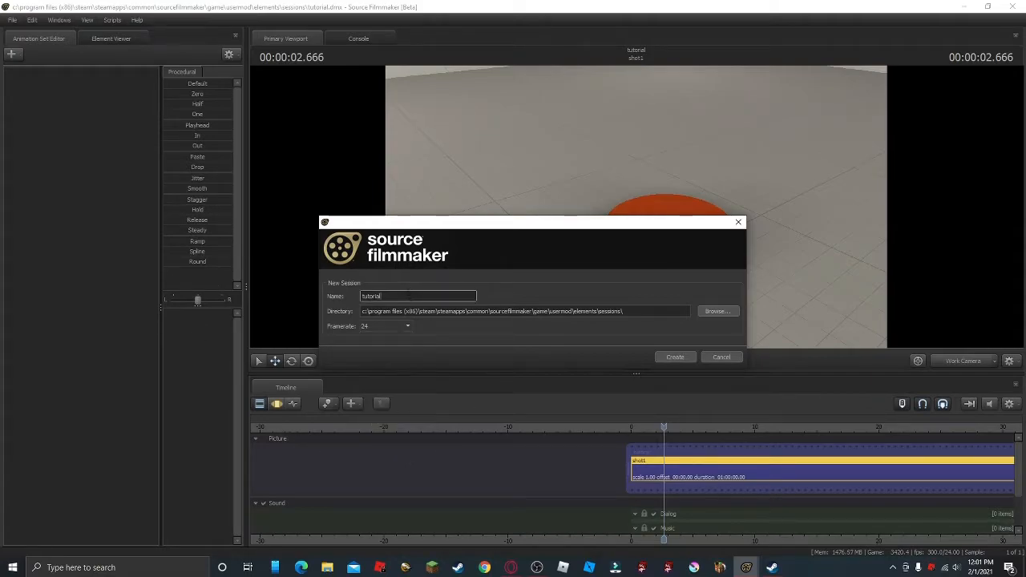
key("ctrl+a")
type("tuto")
key("BackSpace")
type("orial")
left_click(375, 326)
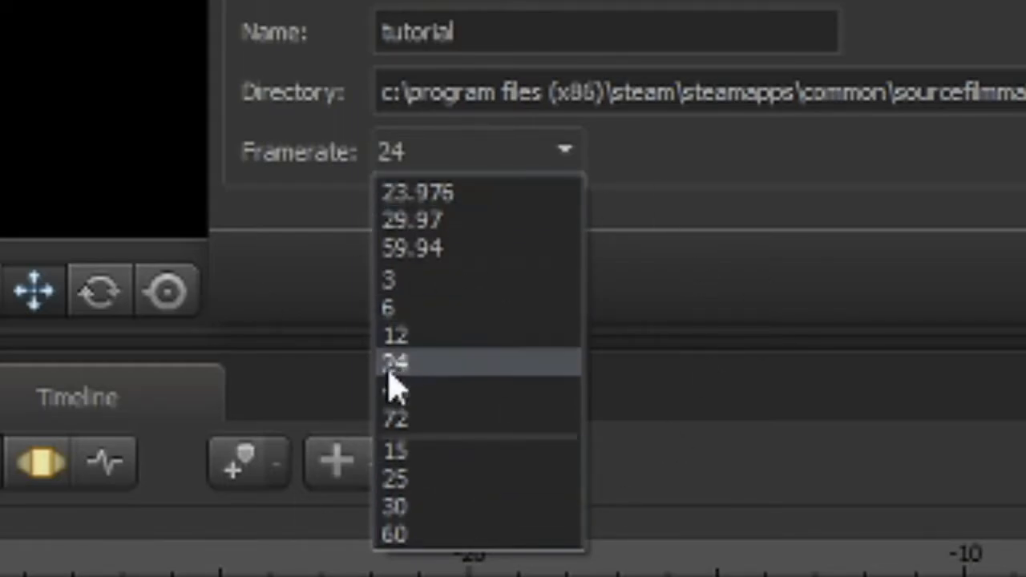
left_click(473, 367)
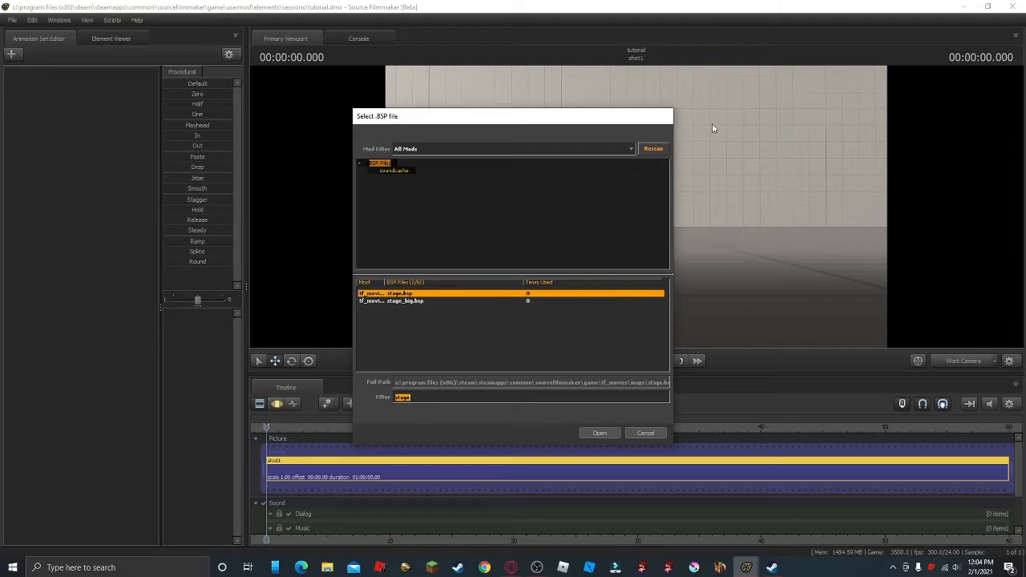
Cancel the map file selection and unload the current map from the session
left_click(639, 434)
right_click(555, 182)
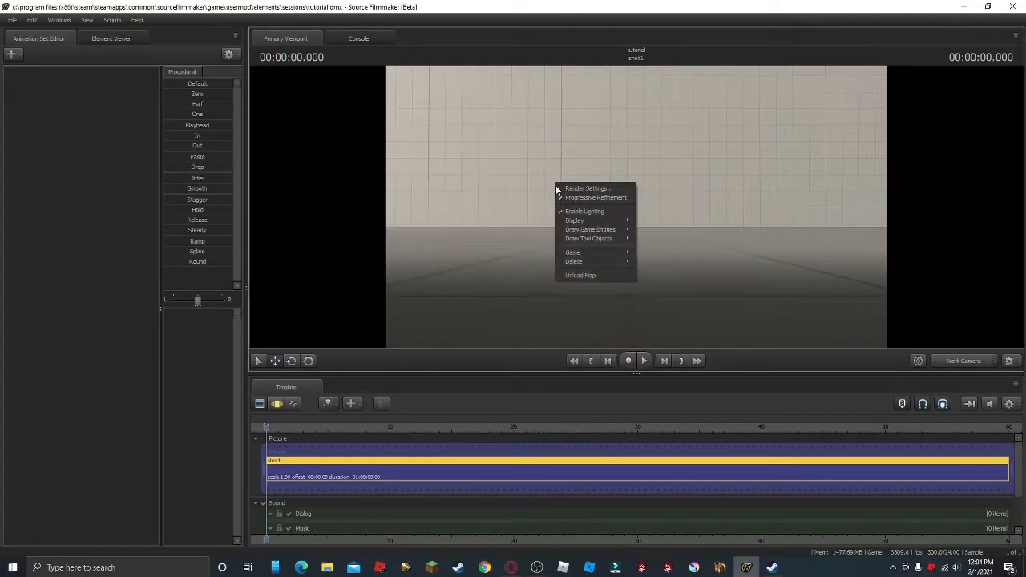
left_click(602, 274)
Load the map stage_big.bsp into the session, filtering the map list by "stage"
right_click(552, 99)
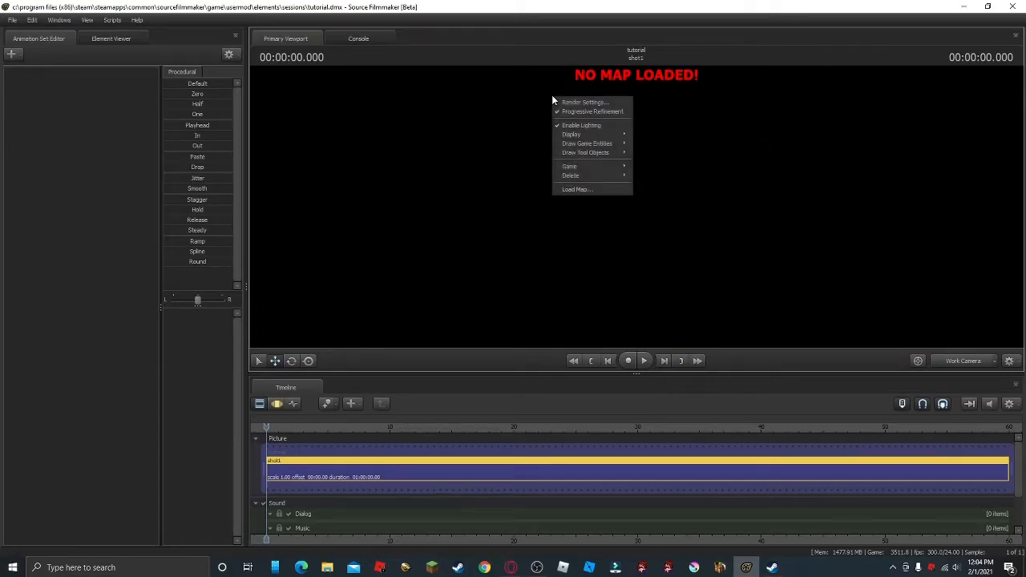
left_click(600, 190)
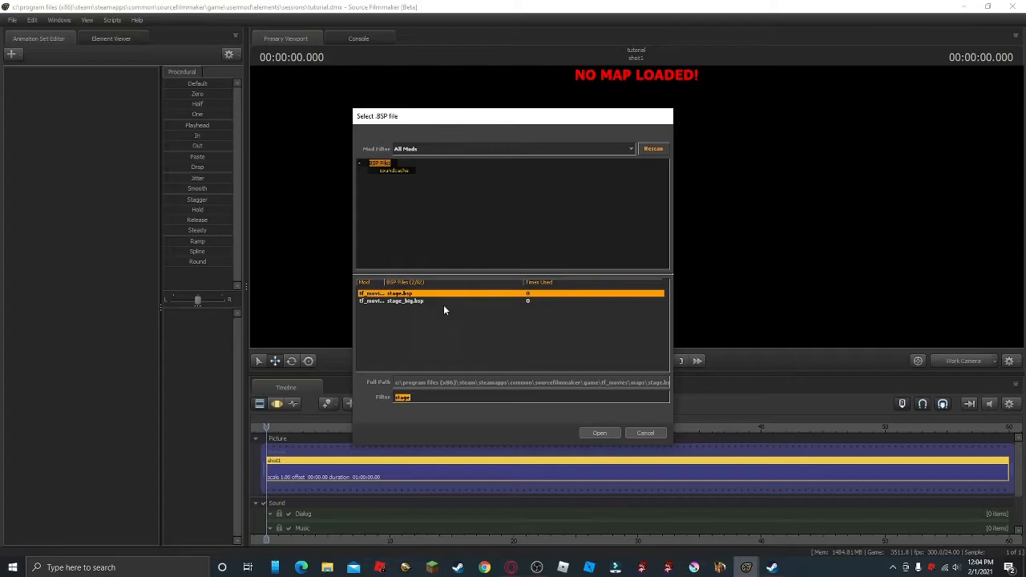
left_click(431, 302)
left_click(430, 294)
key("ctrl+a")
key("BackSpace")
scroll(457, 338, "down", 12)
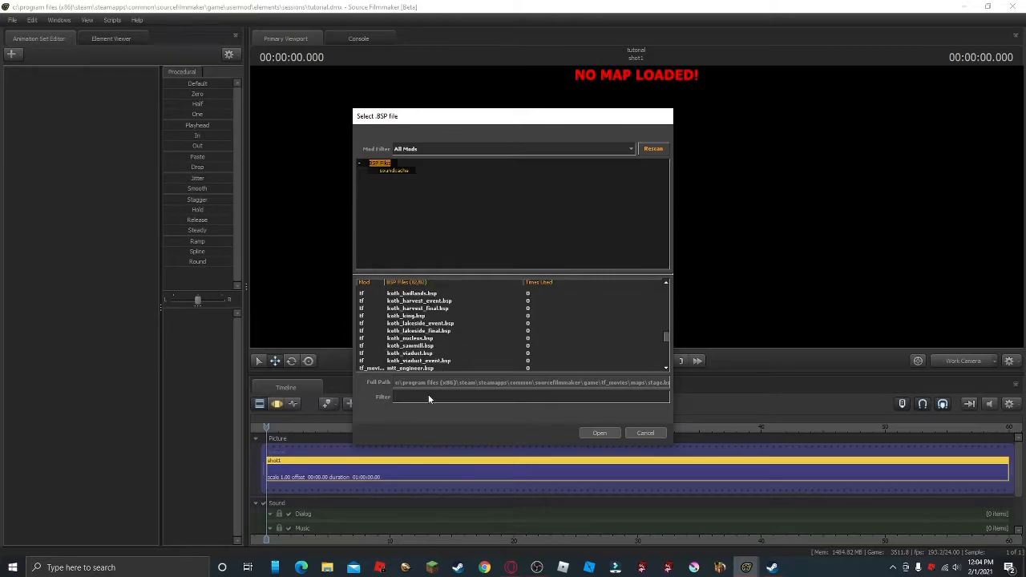
type("stage")
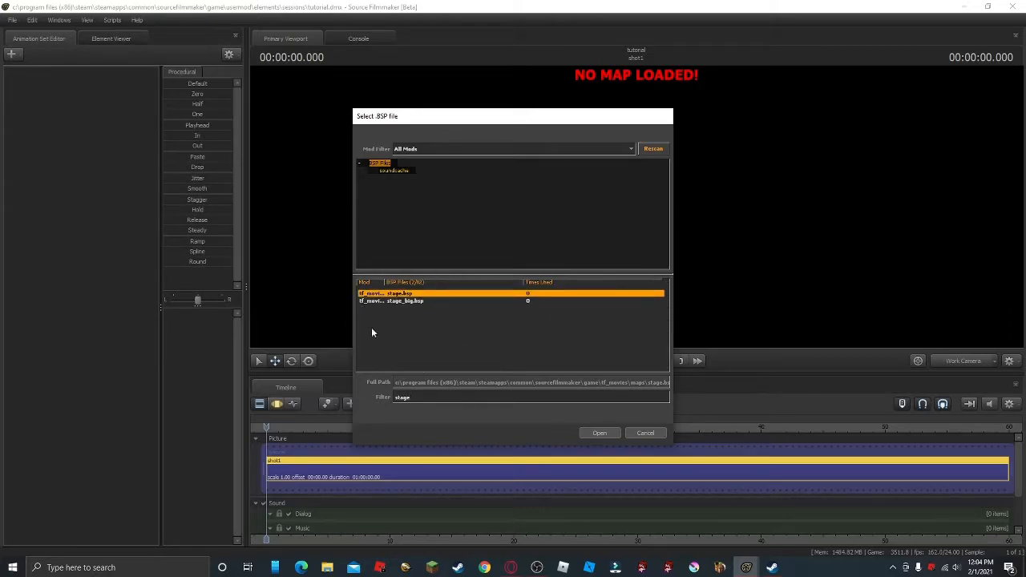
left_click(423, 302)
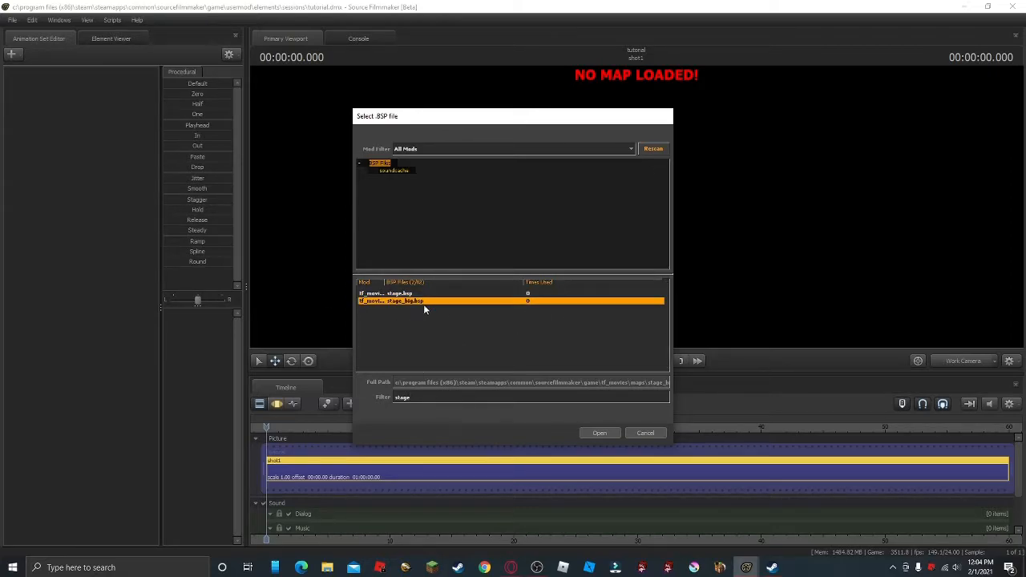
left_click(597, 434)
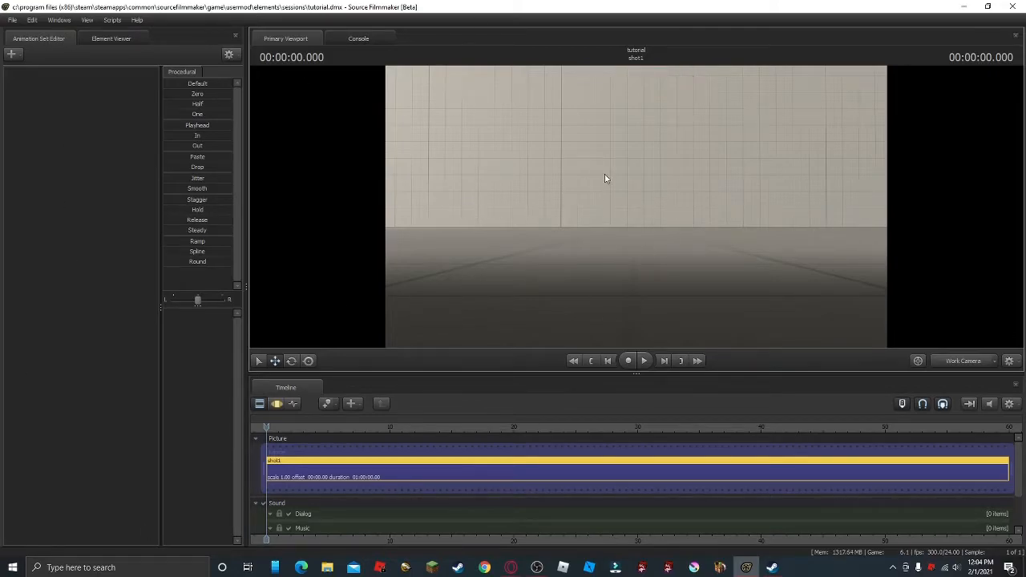
Disable lighting in the viewport near the orange disc and enable it again
mouse_move(622, 200)
left_mouse_down()
mouse_move(622, 256)
mouse_move(631, 197)
mouse_move(636, 210)
left_mouse_up()
key("w")
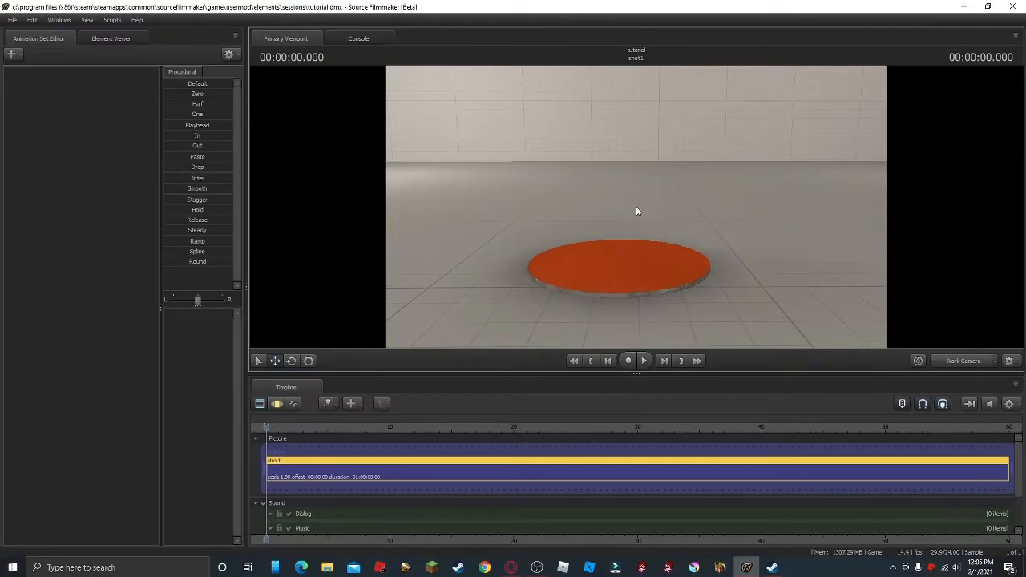
left_click_drag(617, 163, 627, 185)
right_click(627, 184)
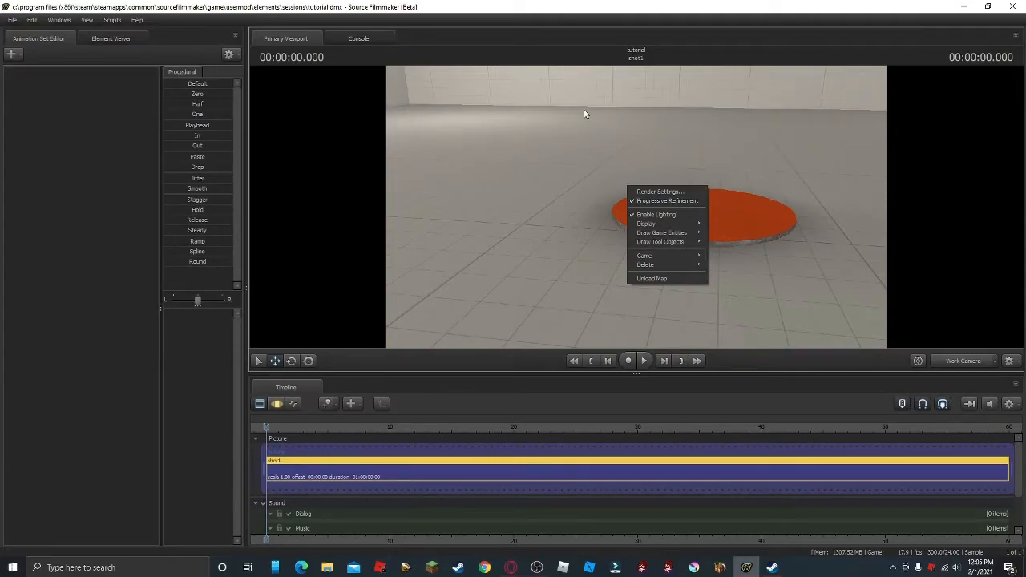
left_click(649, 215)
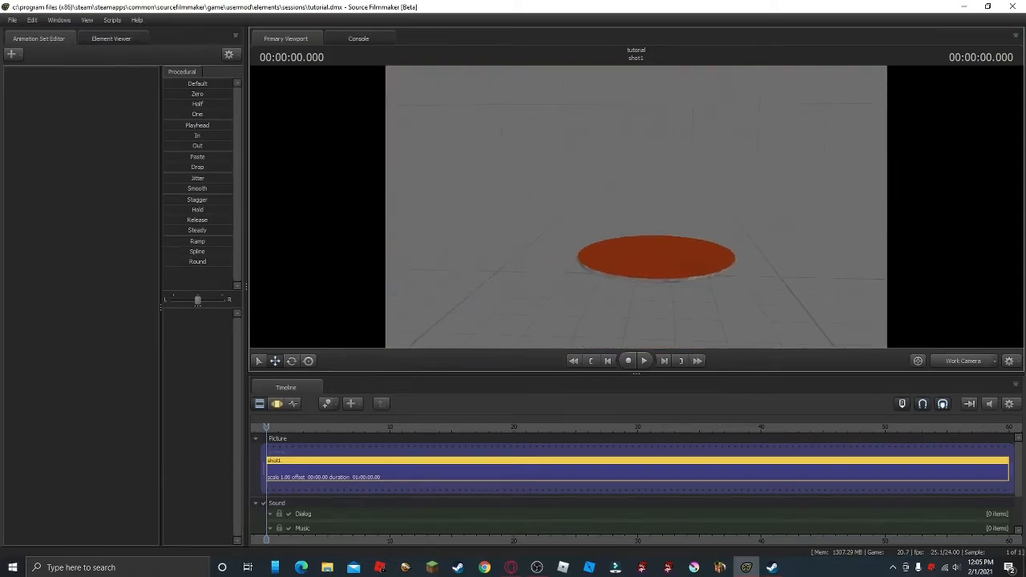
right_click(637, 206)
left_click(665, 235)
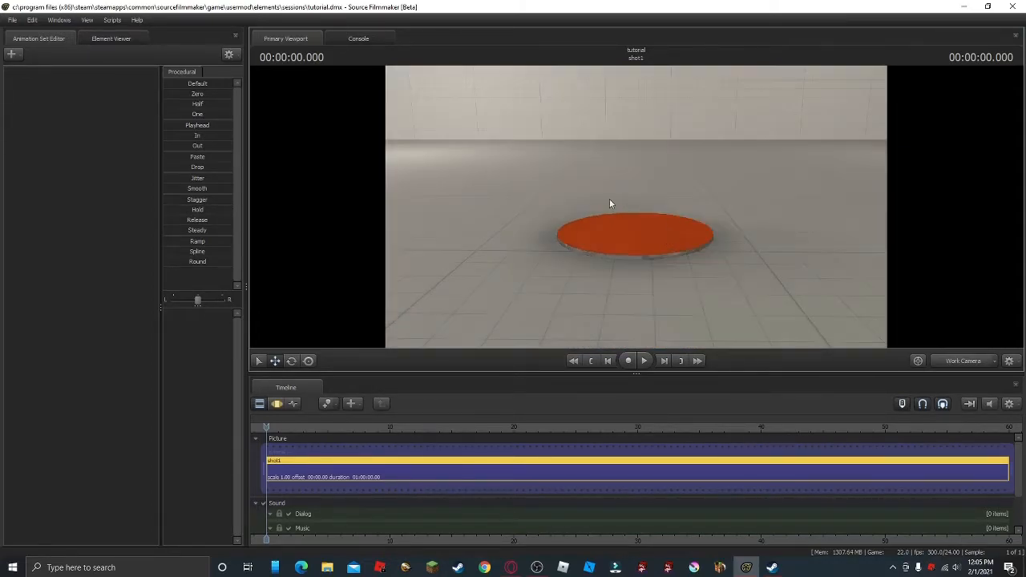
Turn off Progressive Refinement for the viewport
right_click(584, 136)
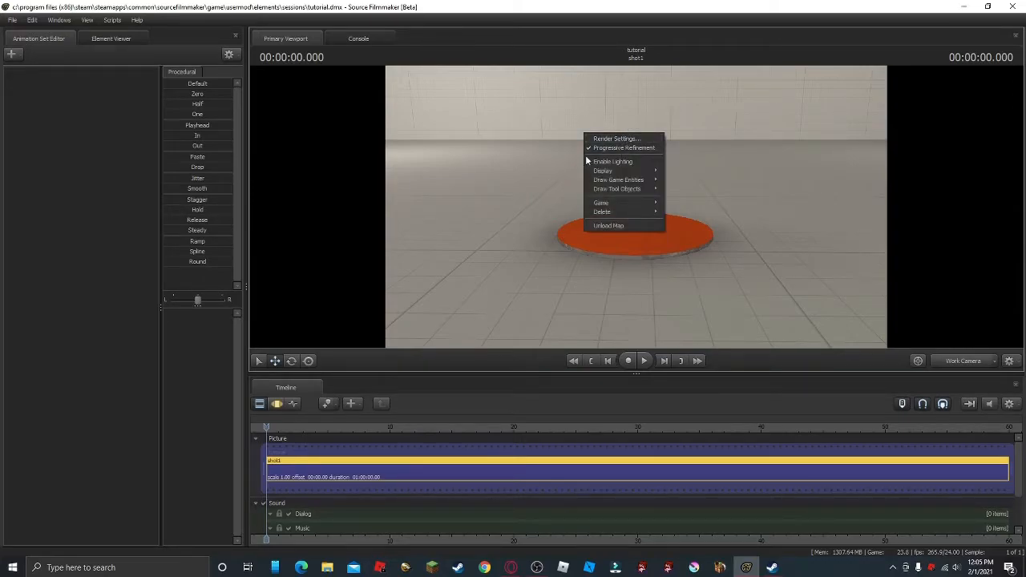
left_click(619, 147)
left_click_drag(636, 207, 615, 225)
key("w")
key("w")
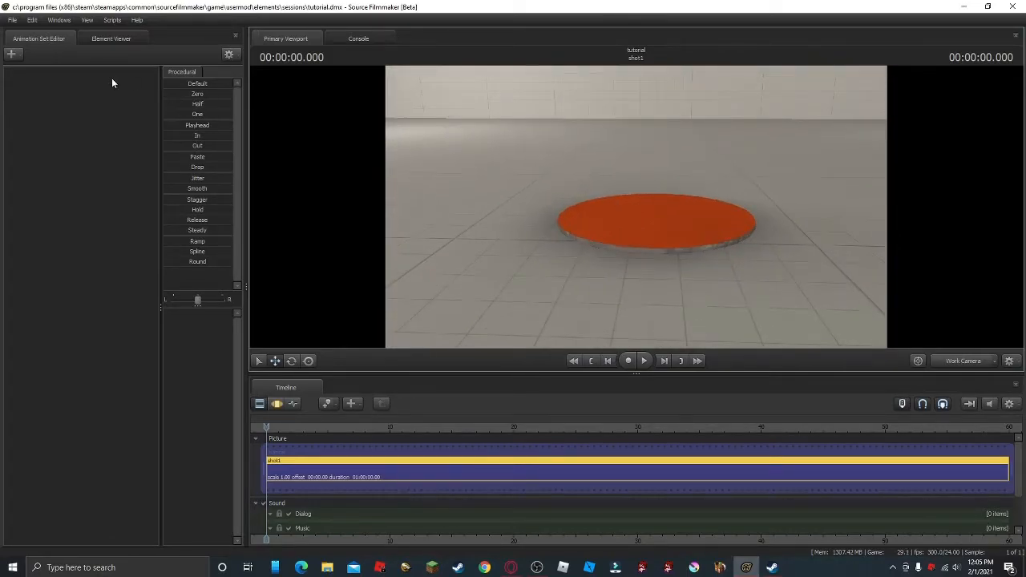
left_click(11, 53)
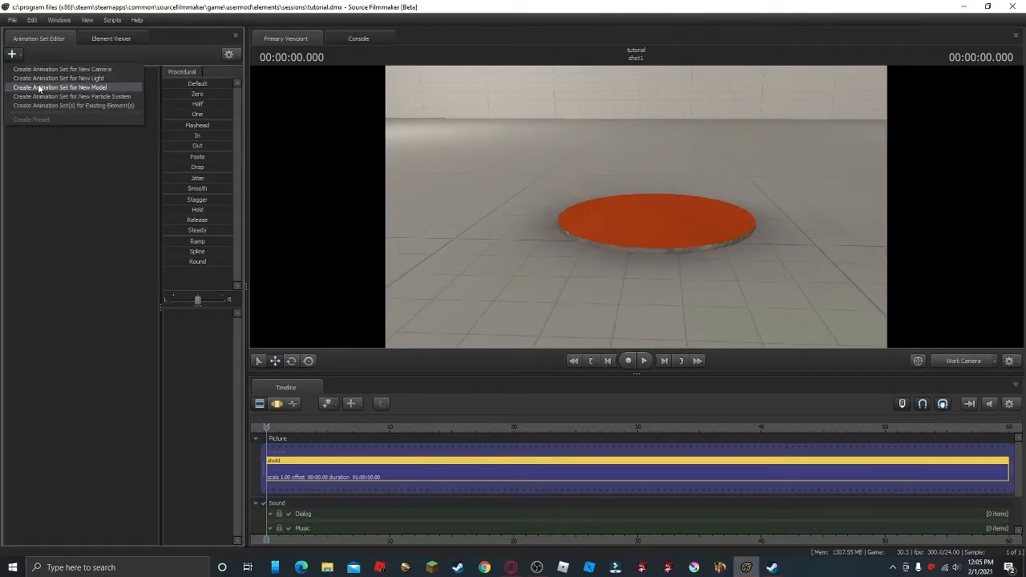
left_click(461, 256)
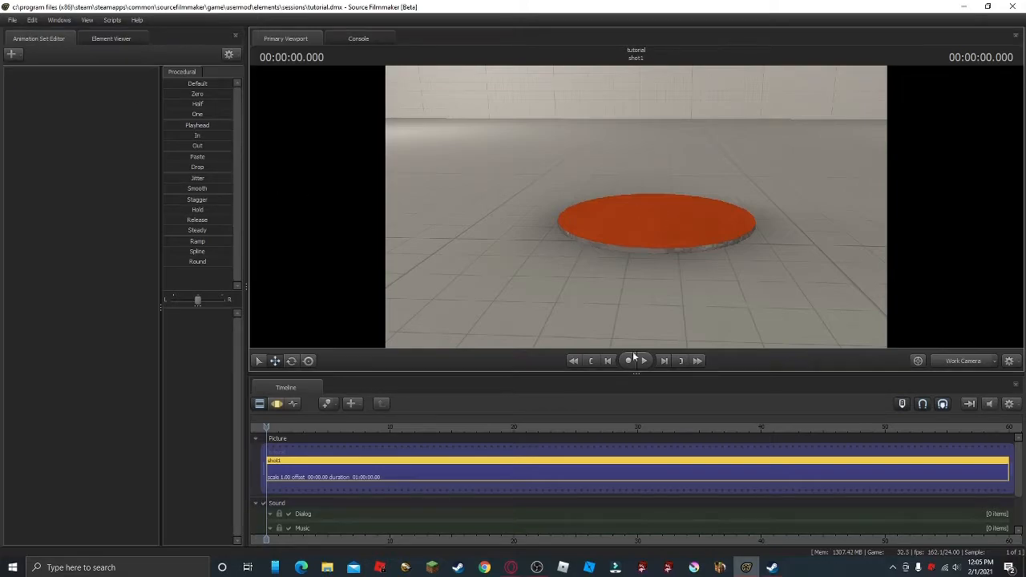
Start a gameplay recording with the First Person Camera and fire the scattergun several times while moving around the room
left_click(630, 360)
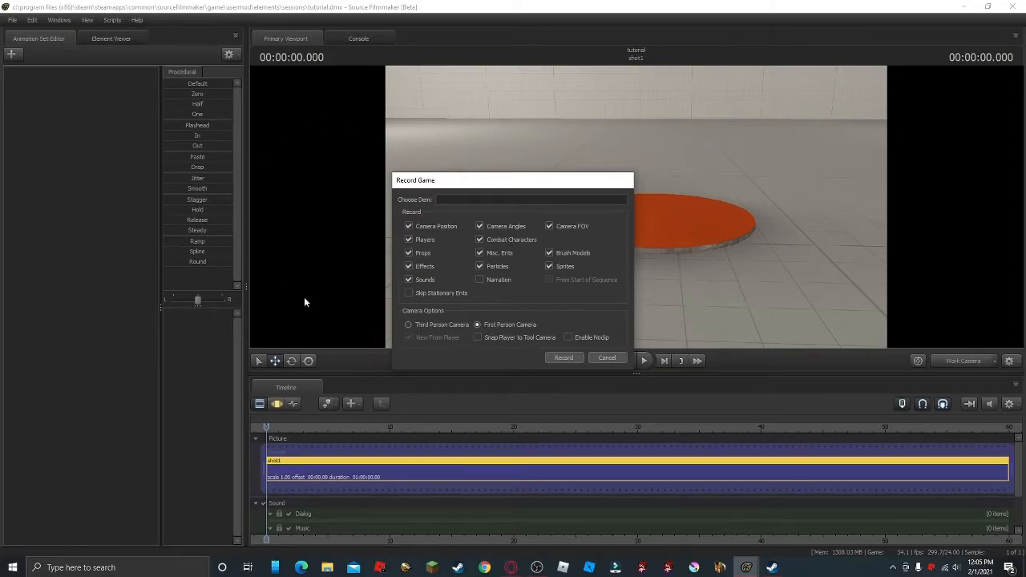
left_click(563, 358)
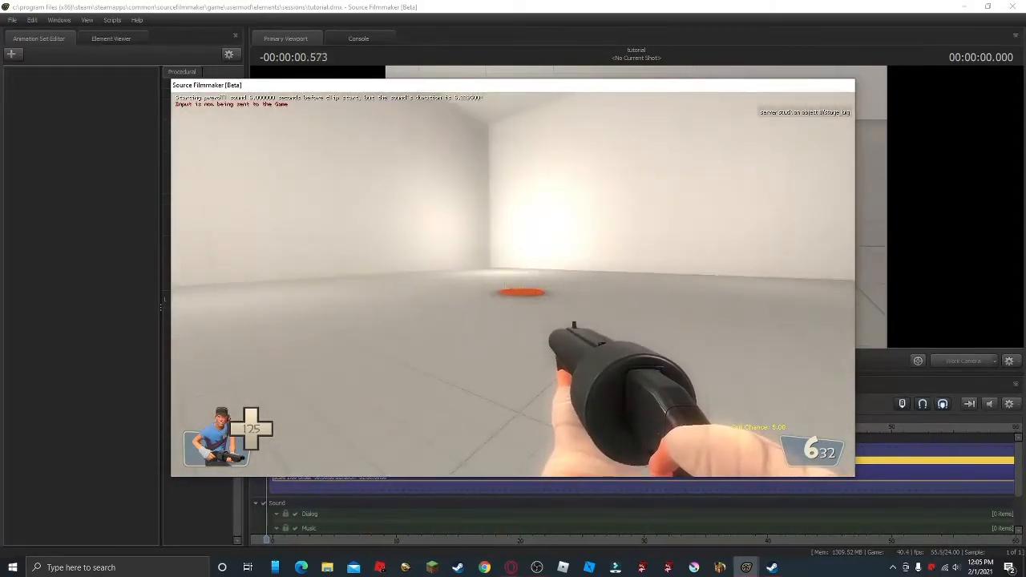
key("w")
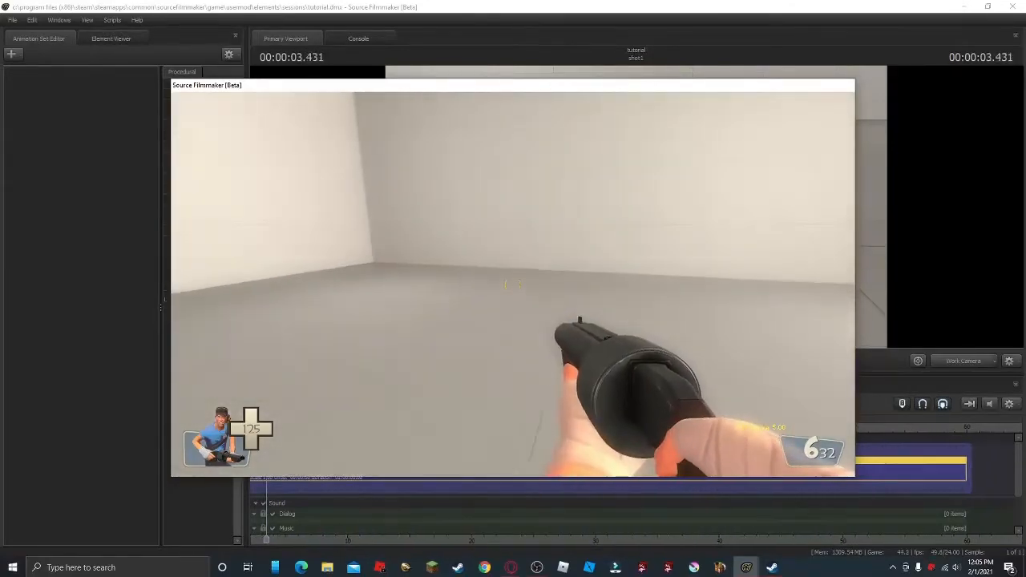
left_click(512, 283)
key("s")
left_click(512, 284)
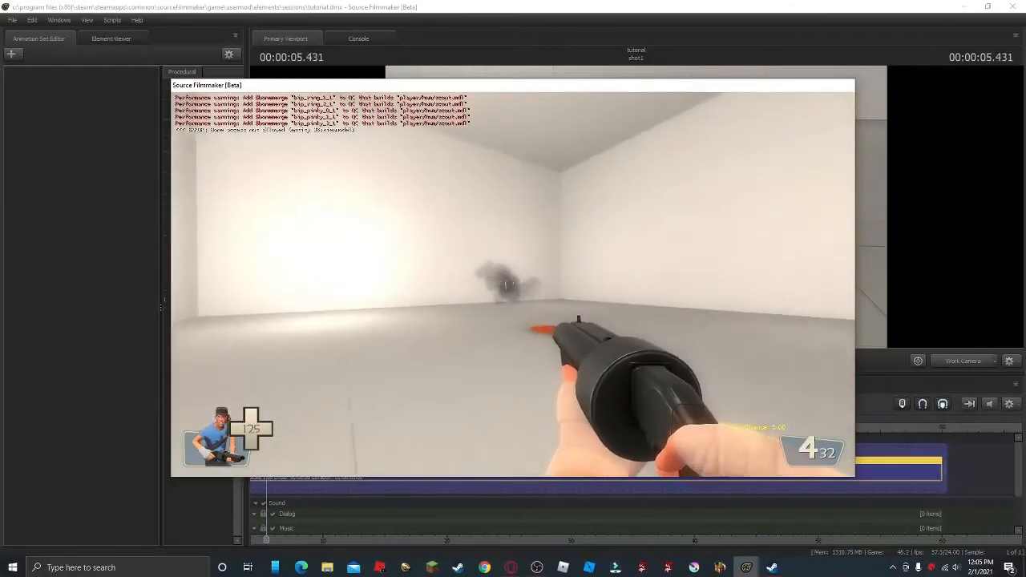
left_click(513, 284)
Switch to the pistol and fire it during the recording
key("2")
left_click(513, 284)
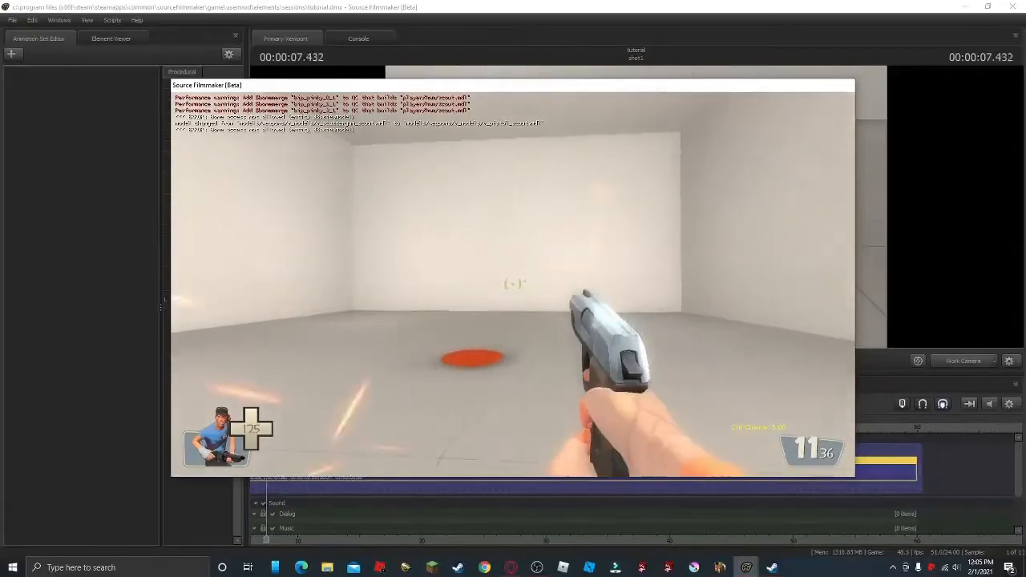
left_click(513, 284)
Switch to the bat during the gameplay recording and move toward and away from the wall with it
key("3")
key("3")
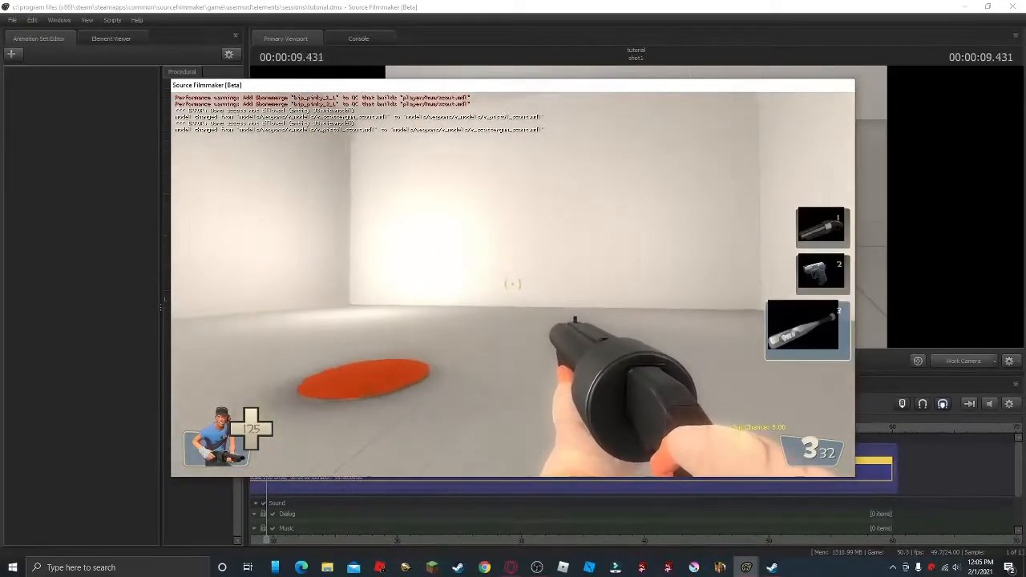
key("w")
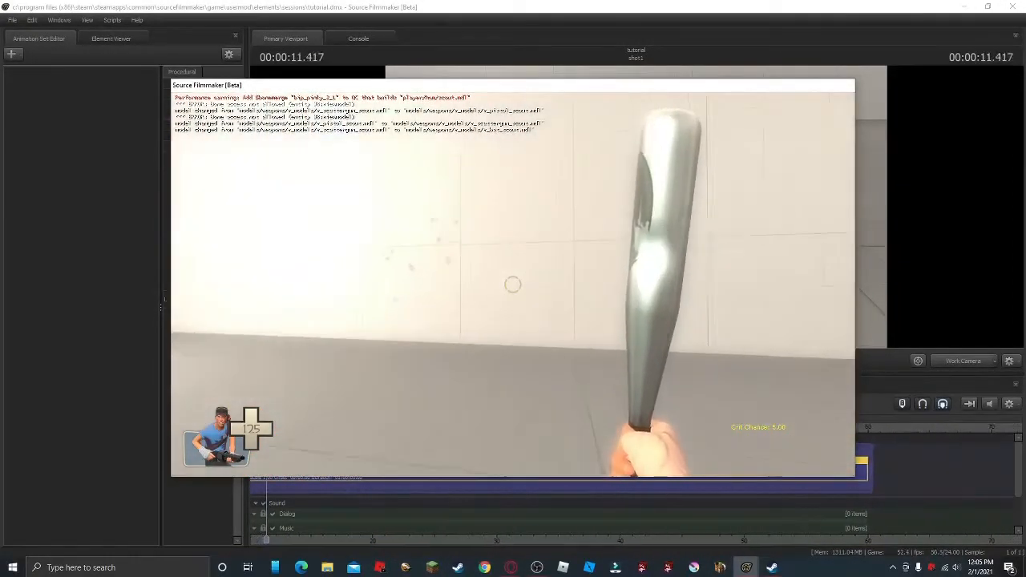
key("s")
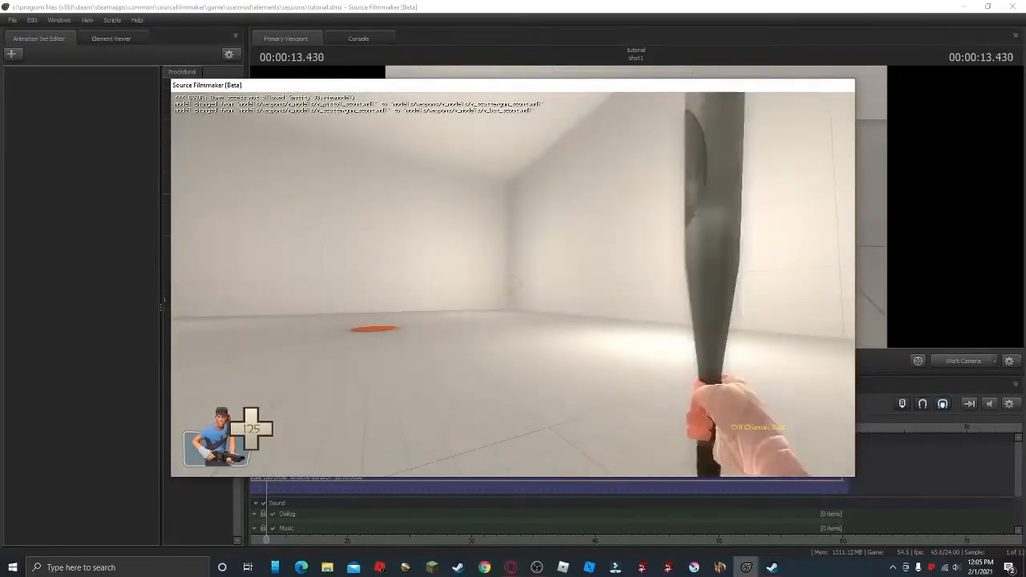
Run around the orange disc with the bat and end the gameplay recording
key("w")
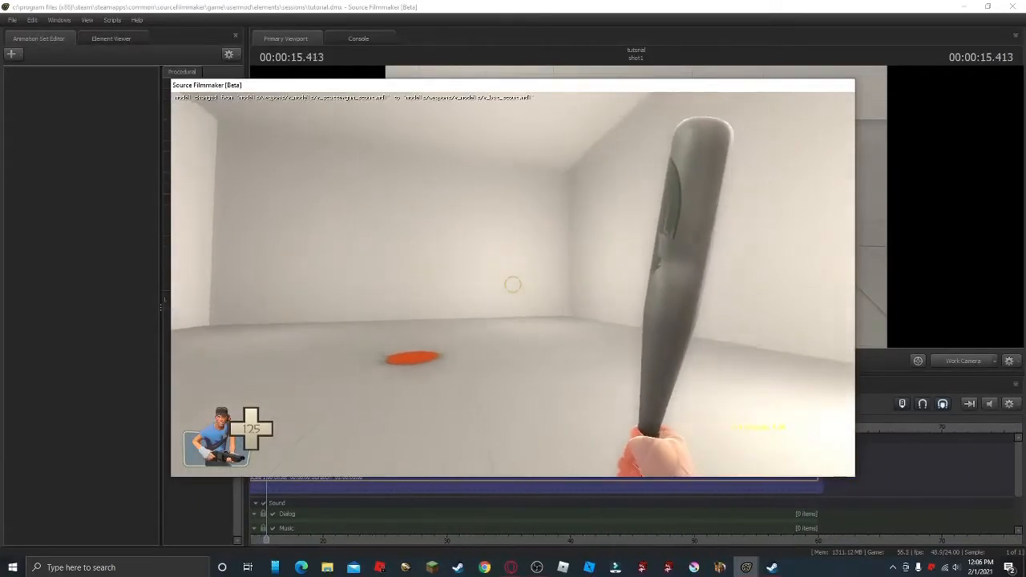
key("w")
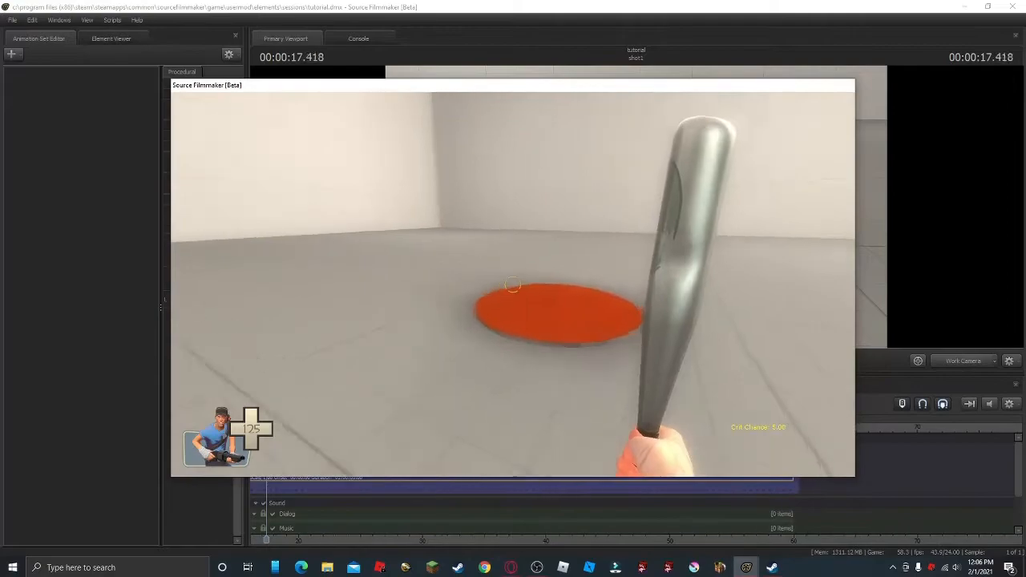
key("w")
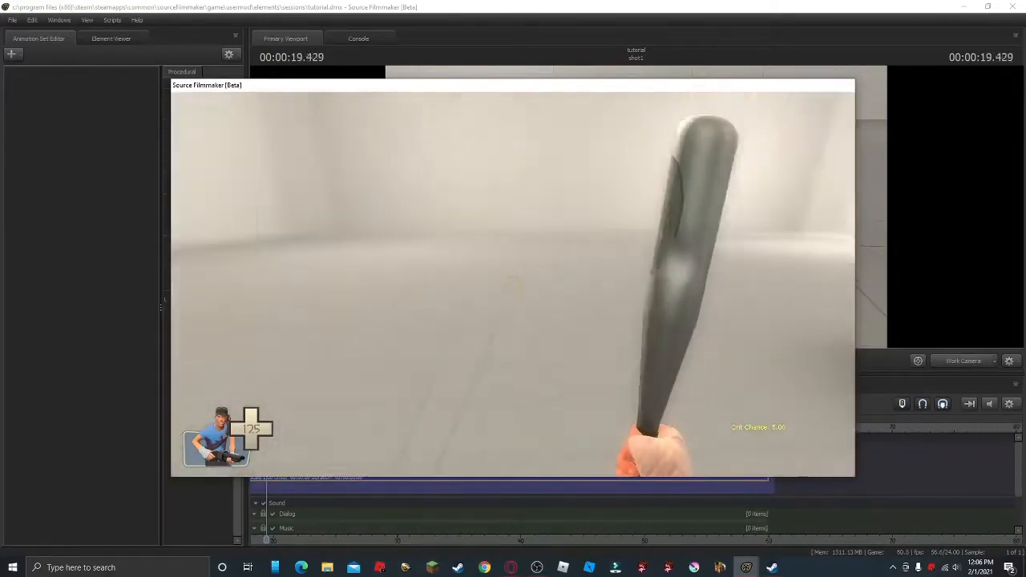
key("w")
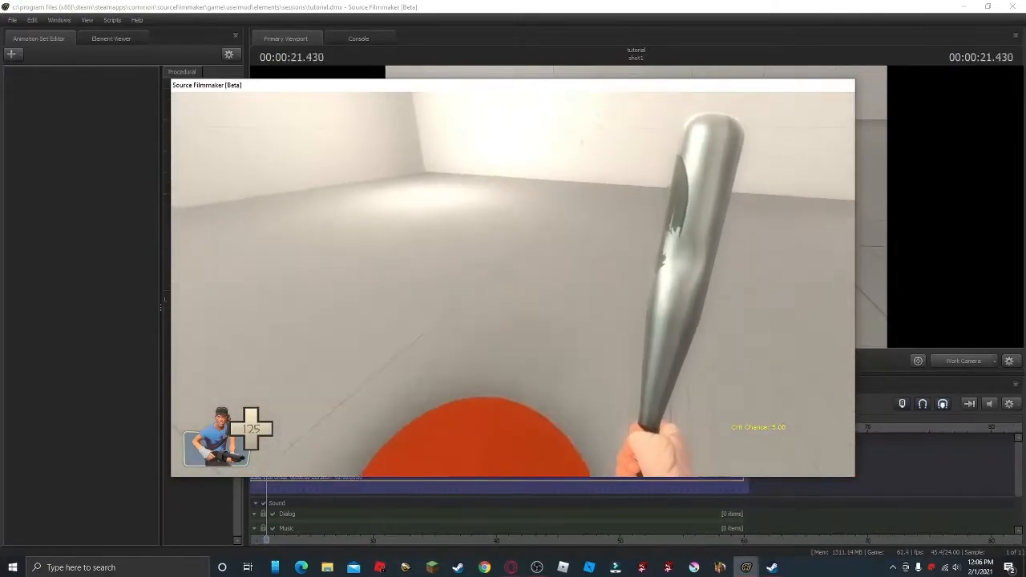
key("w")
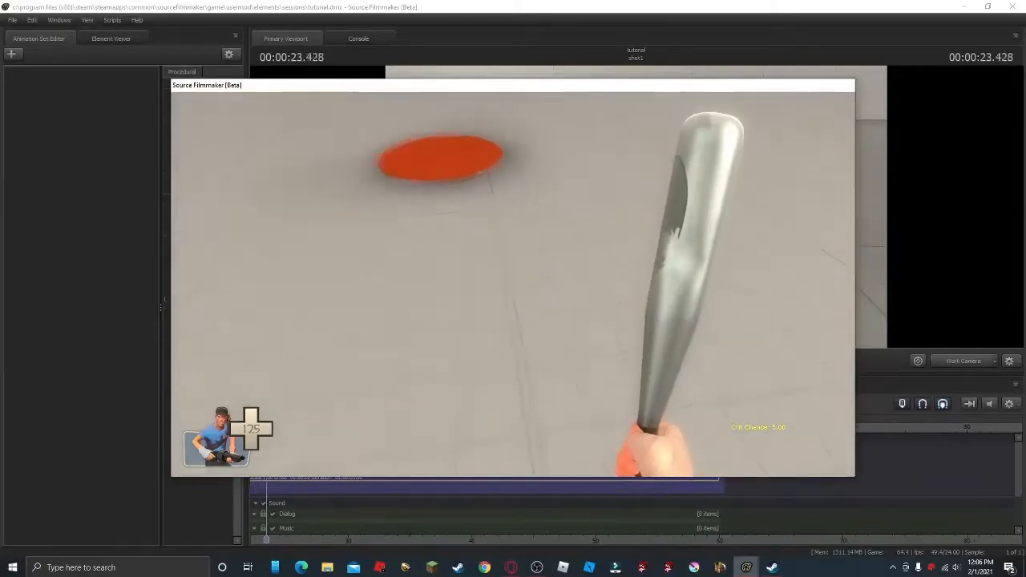
key("s")
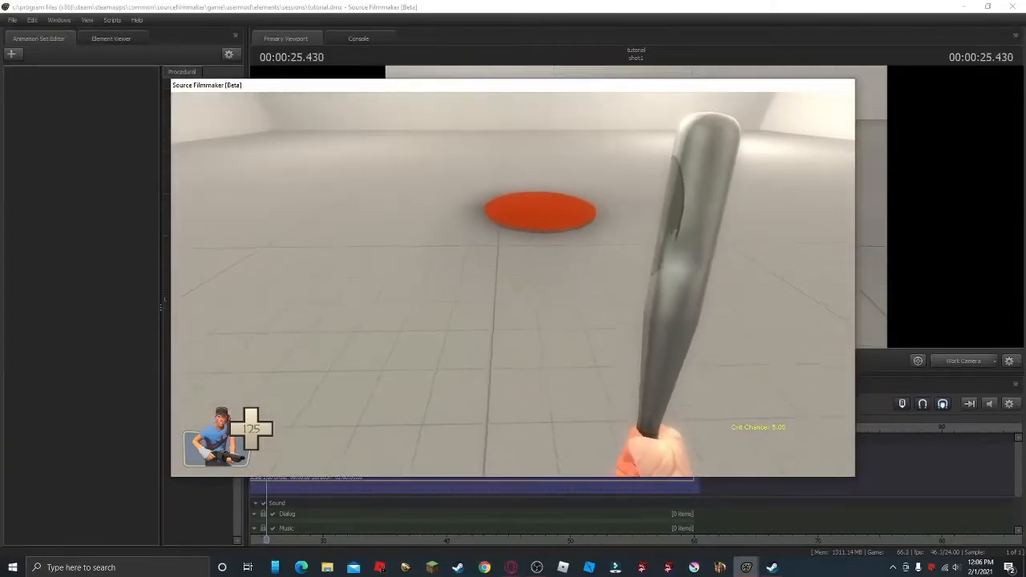
key("w")
key("Escape")
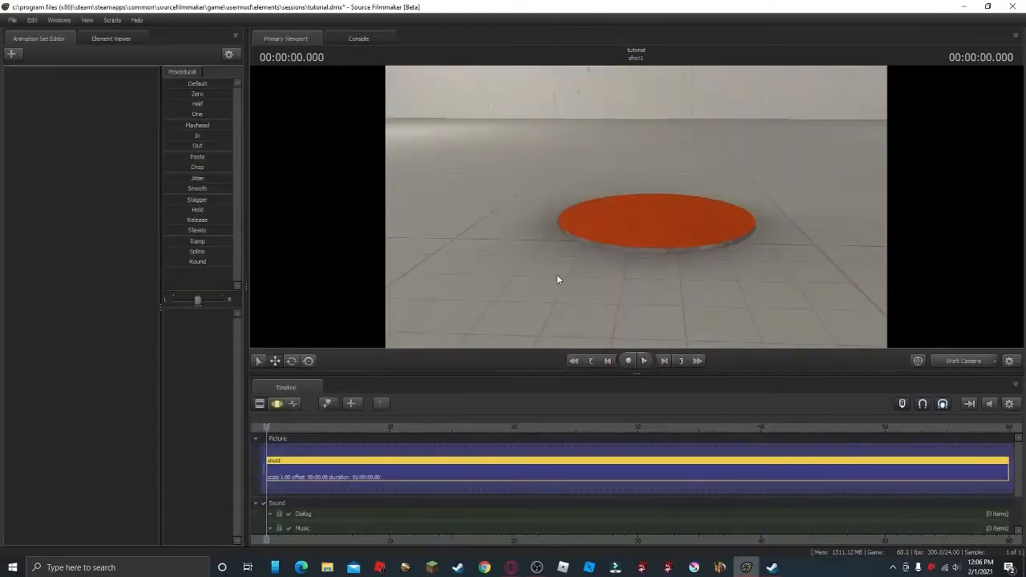
Play back the recorded gameplay from the Work Camera, check it through the player's camera and return to the Work Camera
mouse_move(635, 207)
left_mouse_down()
mouse_move(497, 217)
mouse_move(553, 204)
mouse_move(706, 210)
mouse_move(725, 225)
mouse_move(637, 209)
mouse_move(646, 217)
mouse_move(641, 205)
left_mouse_up()
key("s")
key("s")
key("w")
key("space")
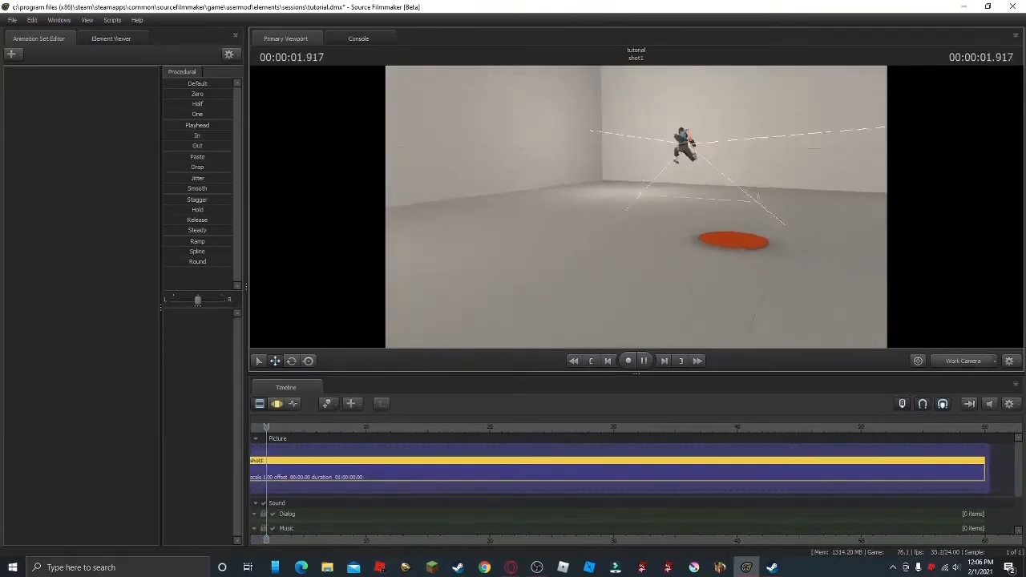
left_click(961, 361)
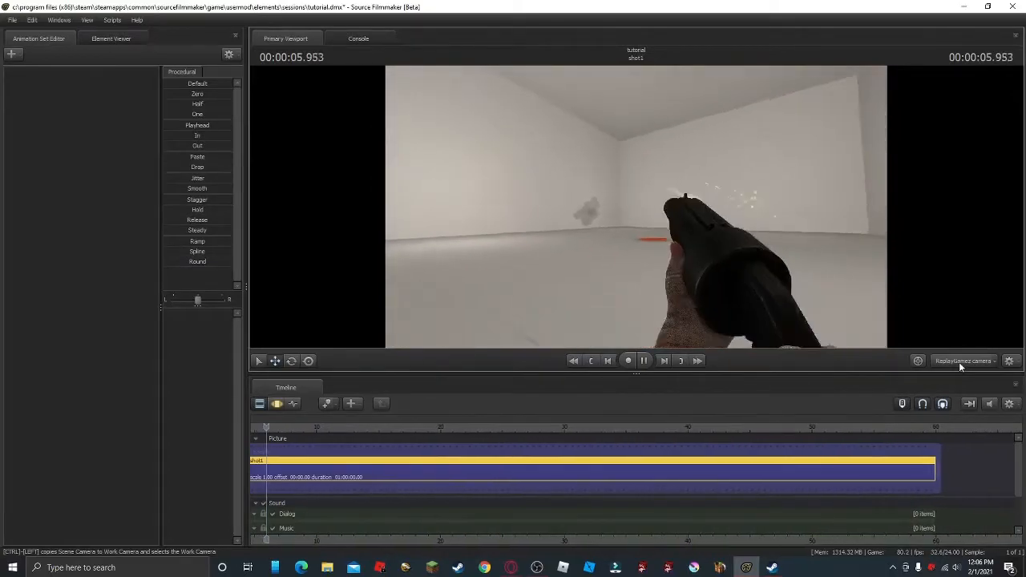
left_click(958, 361)
Switch to OBS, lower the Desktop Audio volume and return to Source Filmmaker
left_click(539, 568)
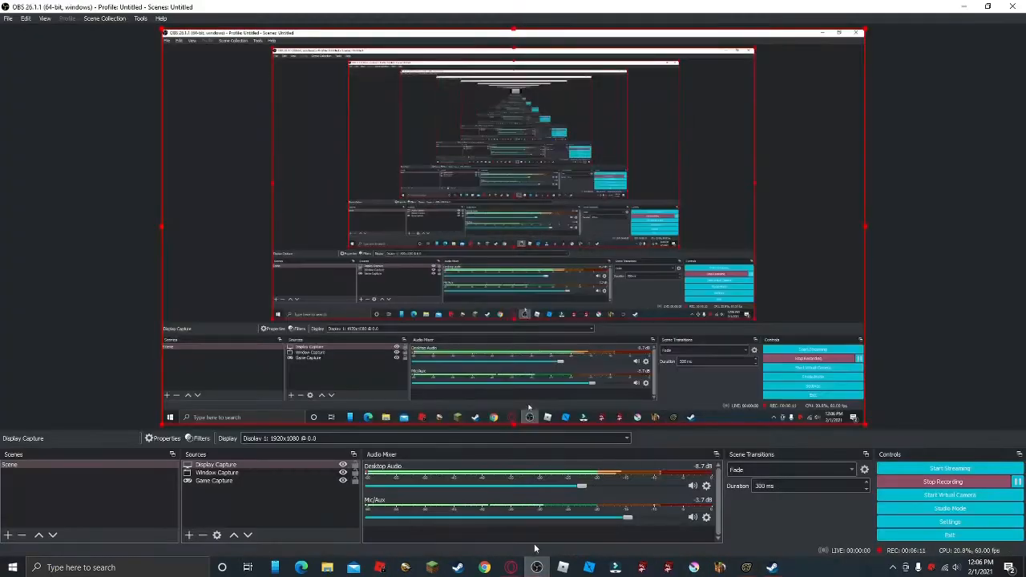
left_click_drag(556, 487, 536, 485)
key("alt+Tab")
Follow the recorded scout through the Work Camera during playback and stop the playback
left_click_drag(755, 200, 638, 209)
key("w")
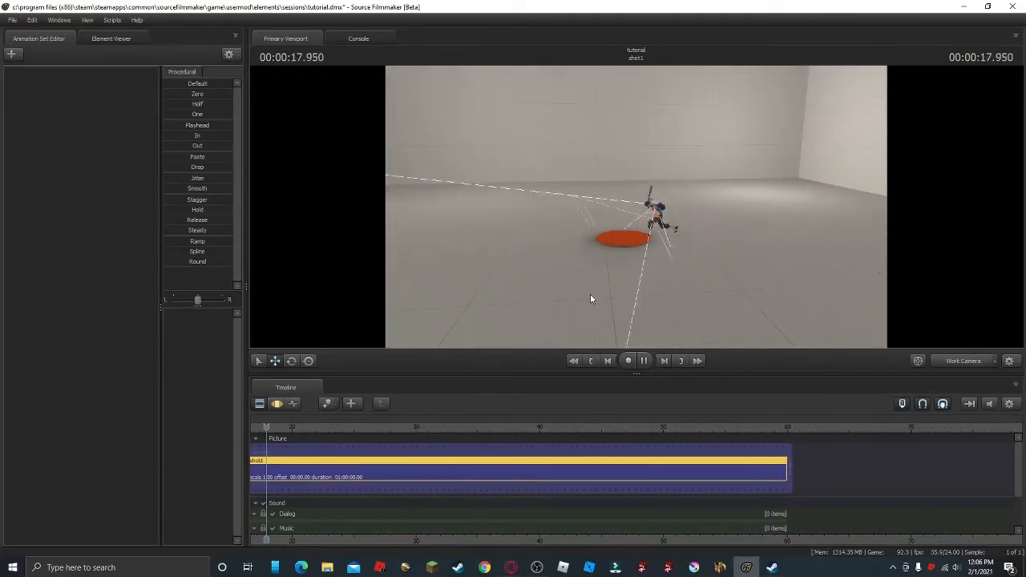
left_click_drag(479, 144, 458, 160)
left_click_drag(609, 185, 717, 190)
key("space")
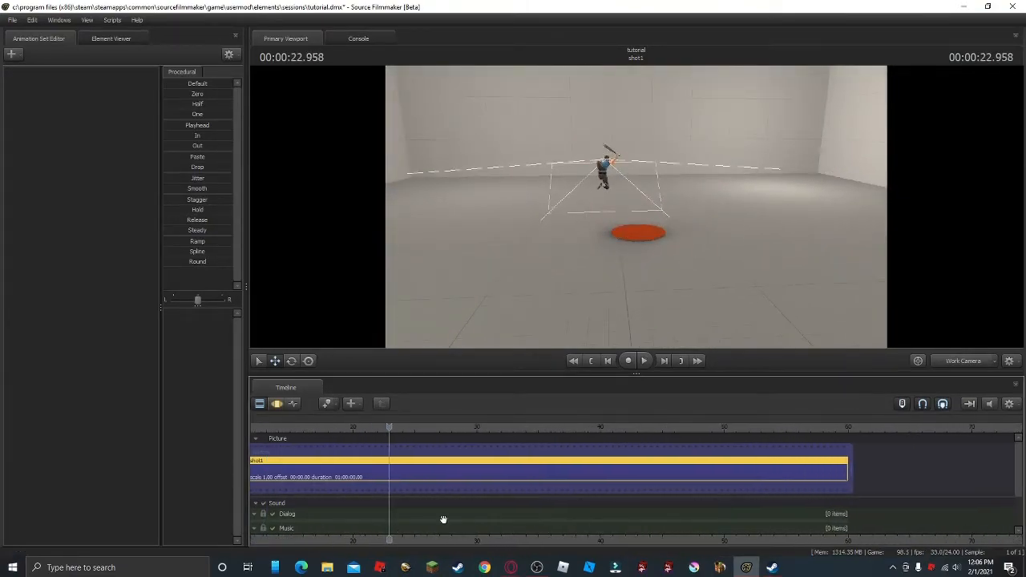
Return to the start of the shot and create an animation set for the existing model models/player/hwm/scout.mdl
left_click(592, 361)
left_click_drag(596, 315, 496, 157)
left_click(11, 55)
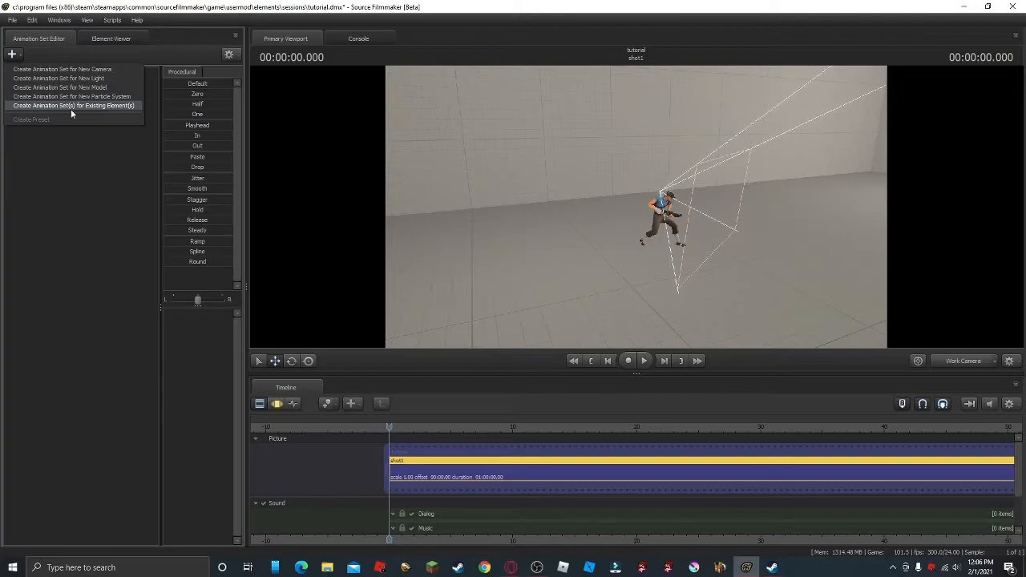
left_click(114, 105)
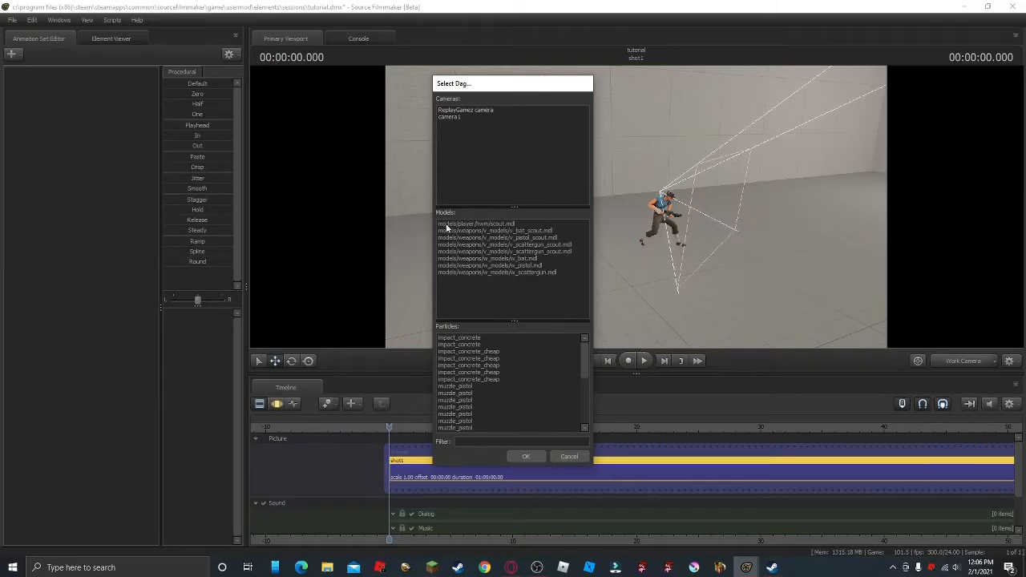
left_click(505, 225)
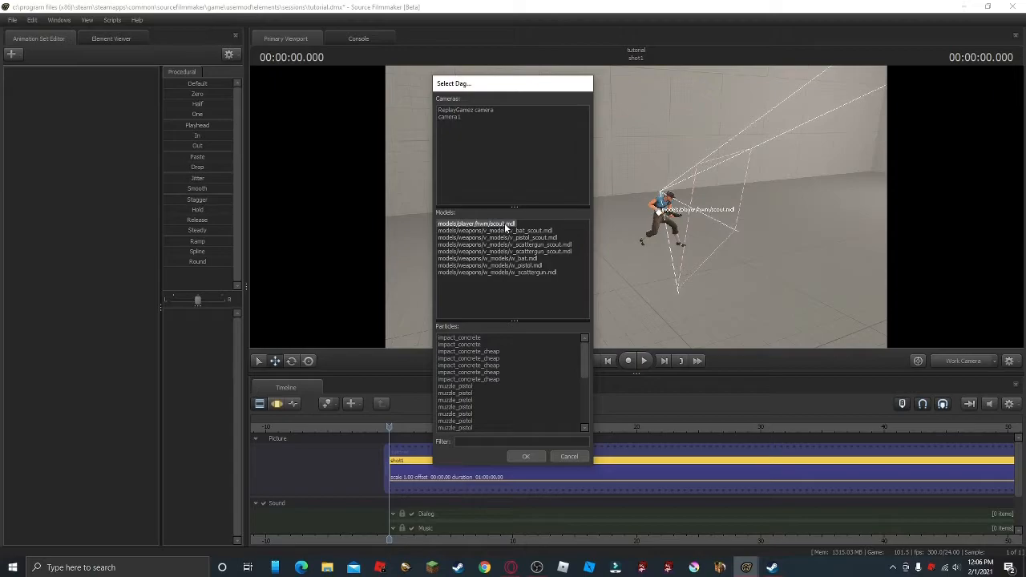
left_click(526, 457)
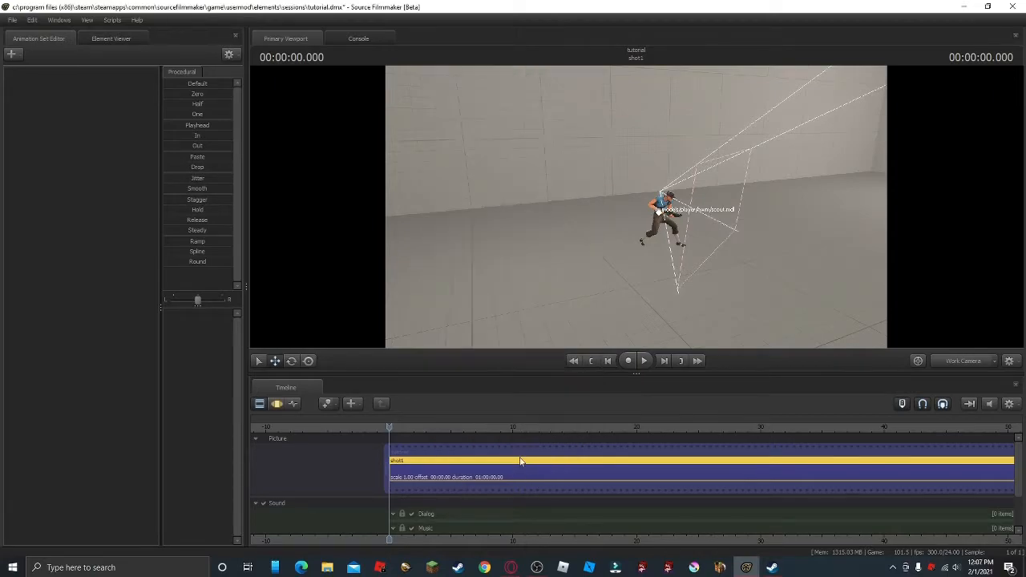
left_click_drag(636, 207, 611, 210)
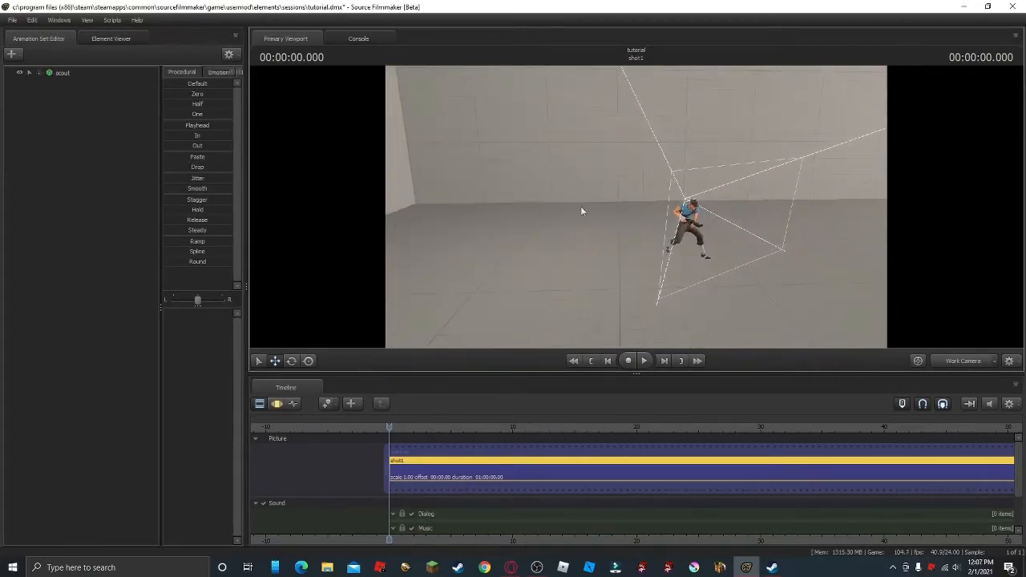
Move the whole scout upward in the Motion Editor and play back the shot to check the change
left_click(58, 74)
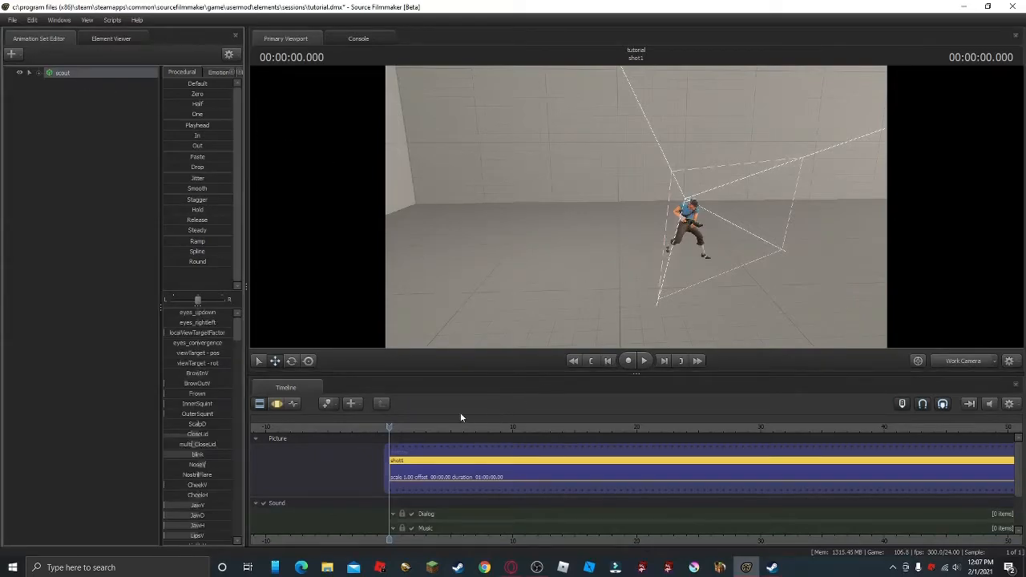
left_click(274, 403)
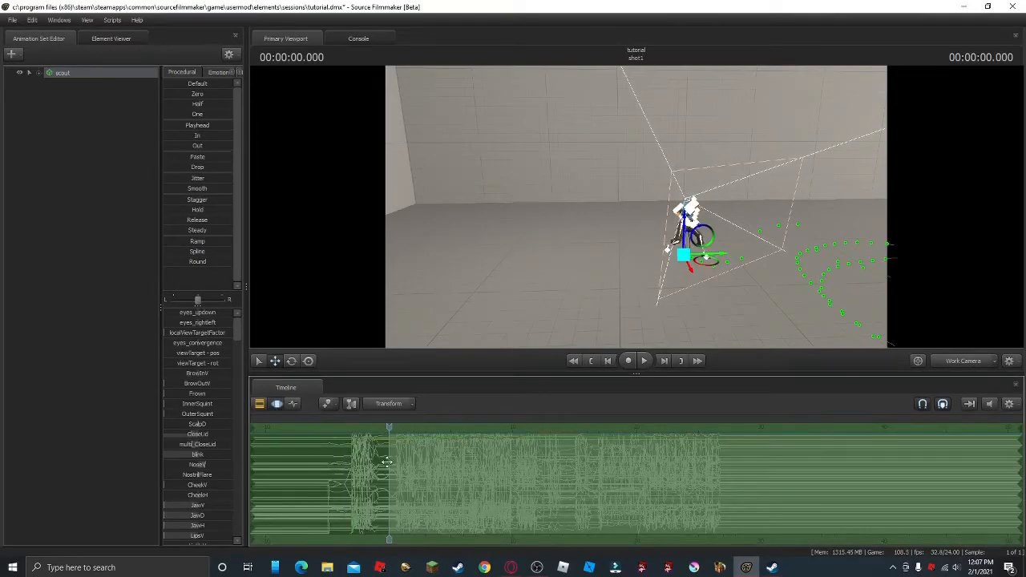
left_click_drag(684, 255, 695, 212)
key("space")
key("space")
key("space")
left_click_drag(760, 245, 633, 210)
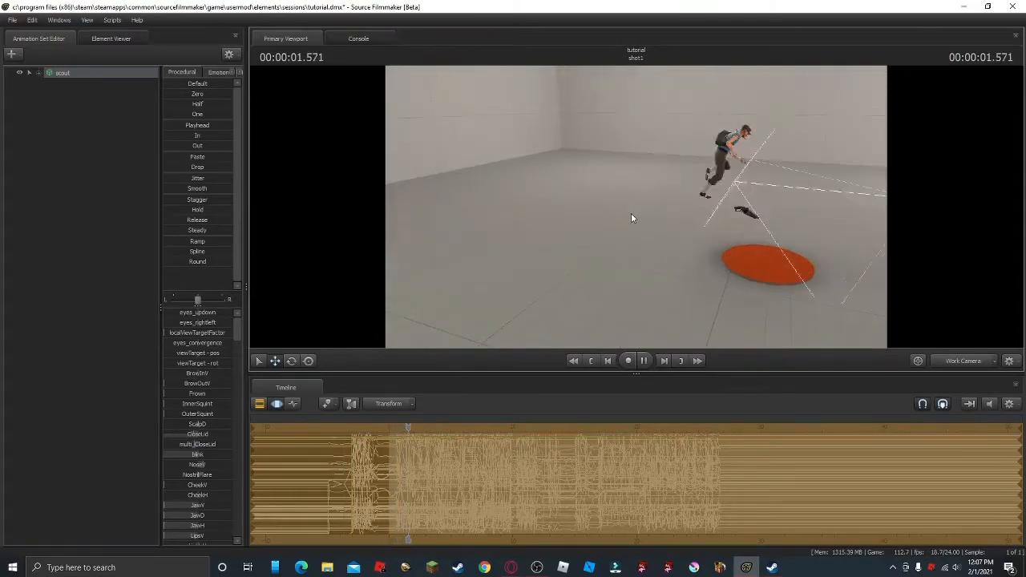
key("space")
key("space")
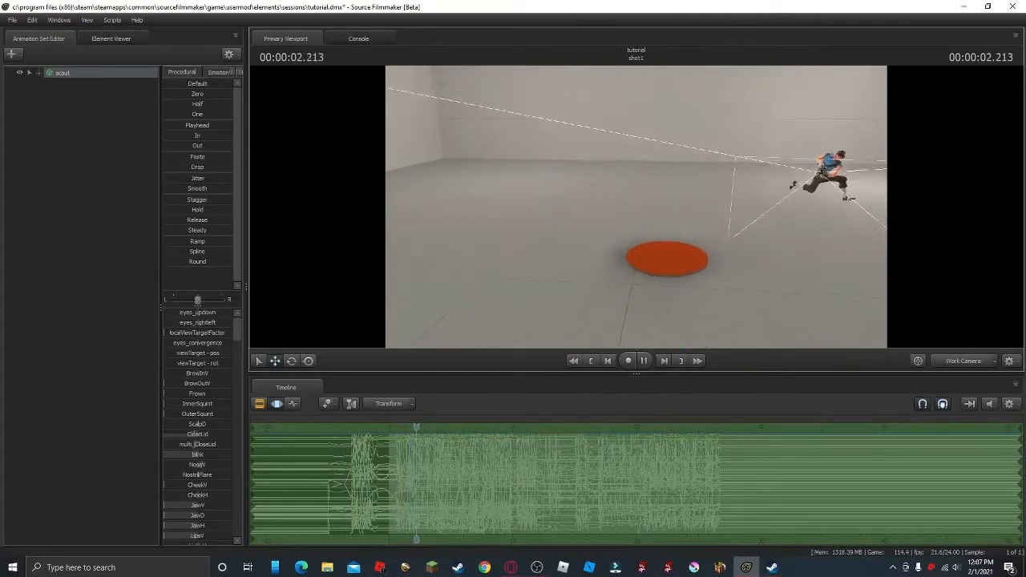
key("space")
Replay the opening of the scout's edited animation and return the playhead to the start of the shot
left_click_drag(424, 429, 393, 431)
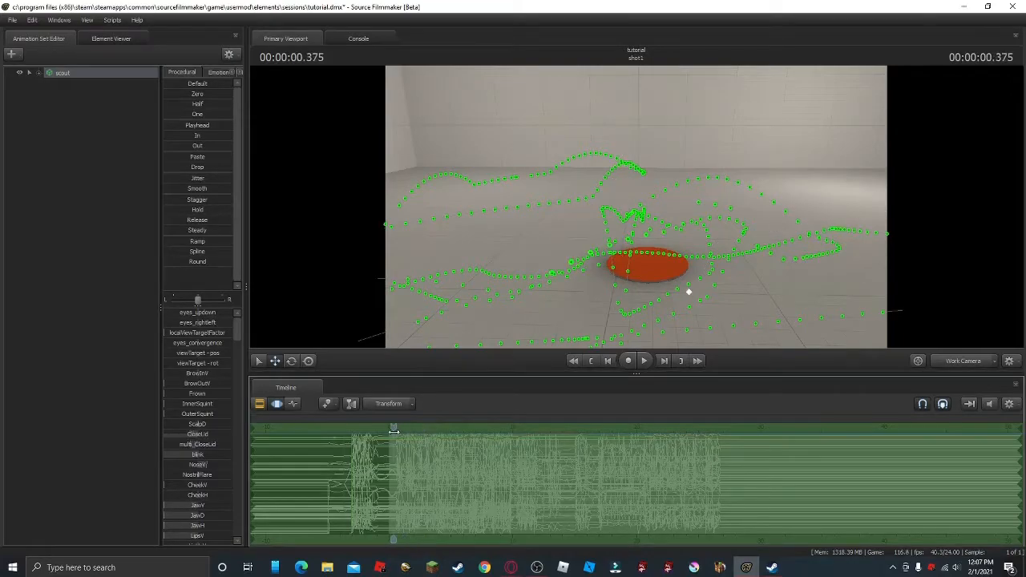
left_click(592, 363)
left_click_drag(625, 265, 497, 305)
key("space")
key("space")
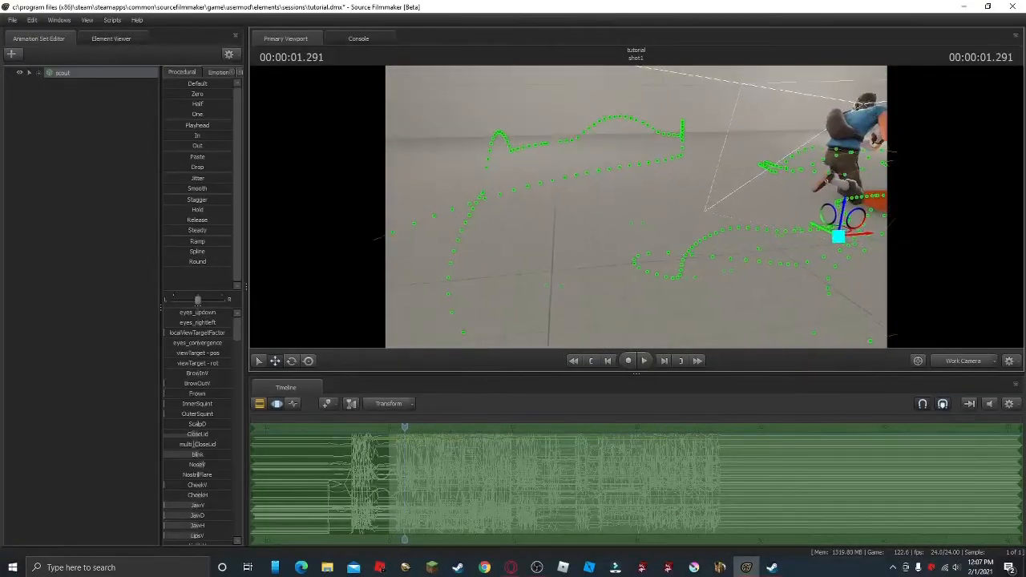
left_click(392, 432)
left_click_drag(405, 428, 387, 432)
left_click_drag(636, 207, 497, 197)
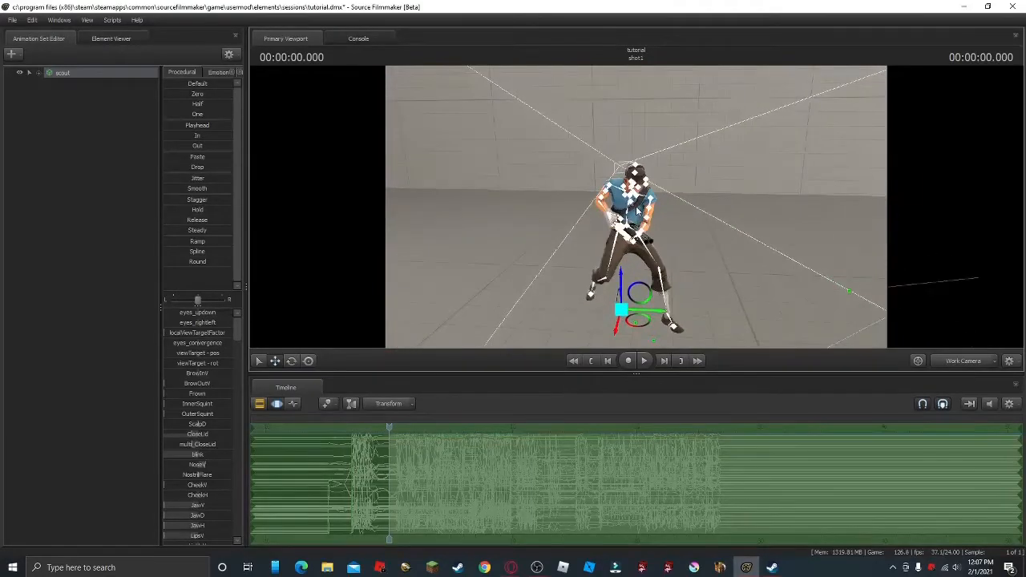
Rotate the scout's bip_lowerArm_R bone, play the shot briefly and undo the last change
left_click(607, 210)
key("f")
key("e")
left_click_drag(601, 168, 580, 158)
key("space")
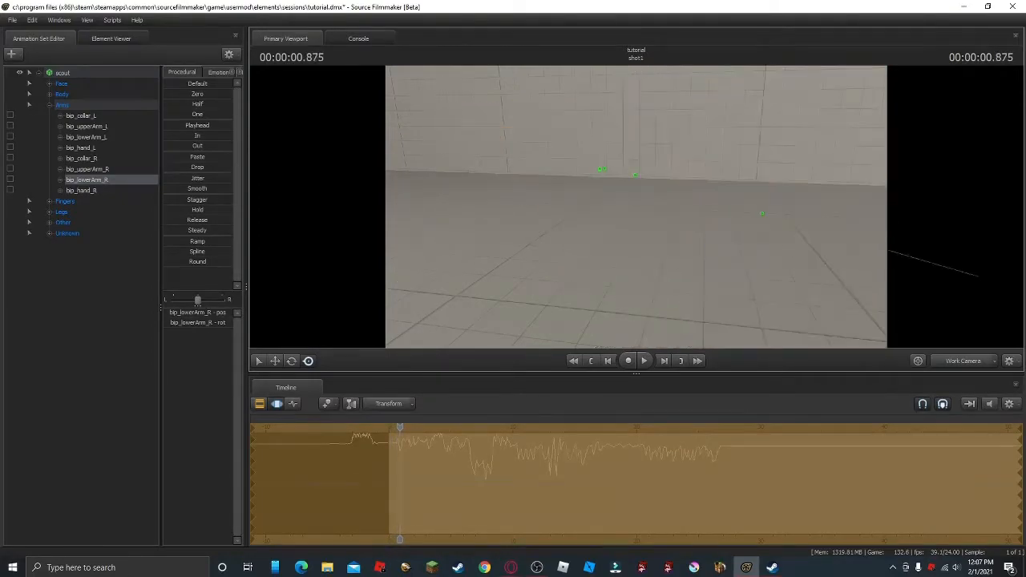
left_click_drag(628, 219, 628, 219)
key("ctrl+z")
key("s")
left_click_drag(560, 172, 560, 171)
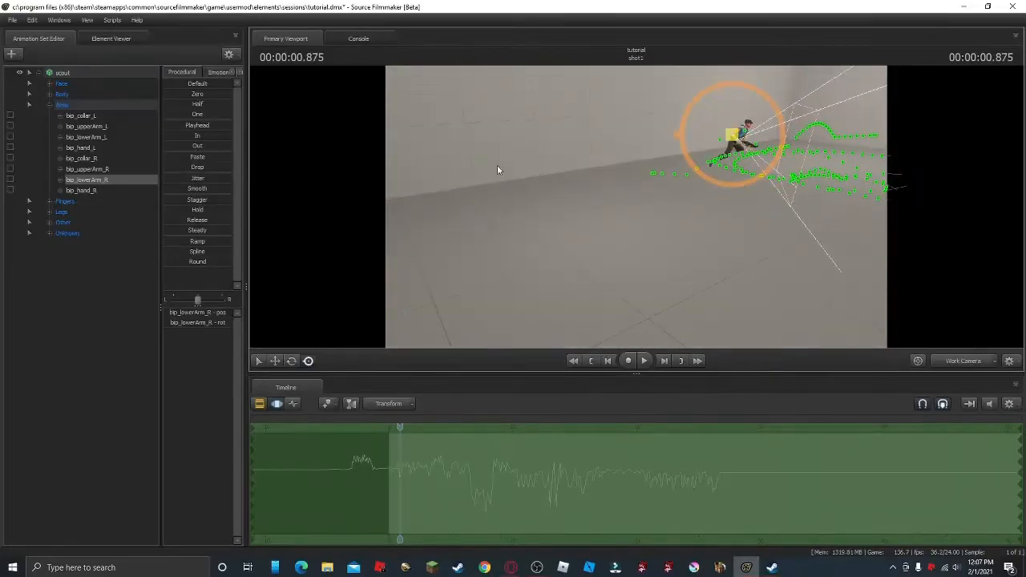
Delete the scout's animation set and undo the last several changes
right_click(71, 74)
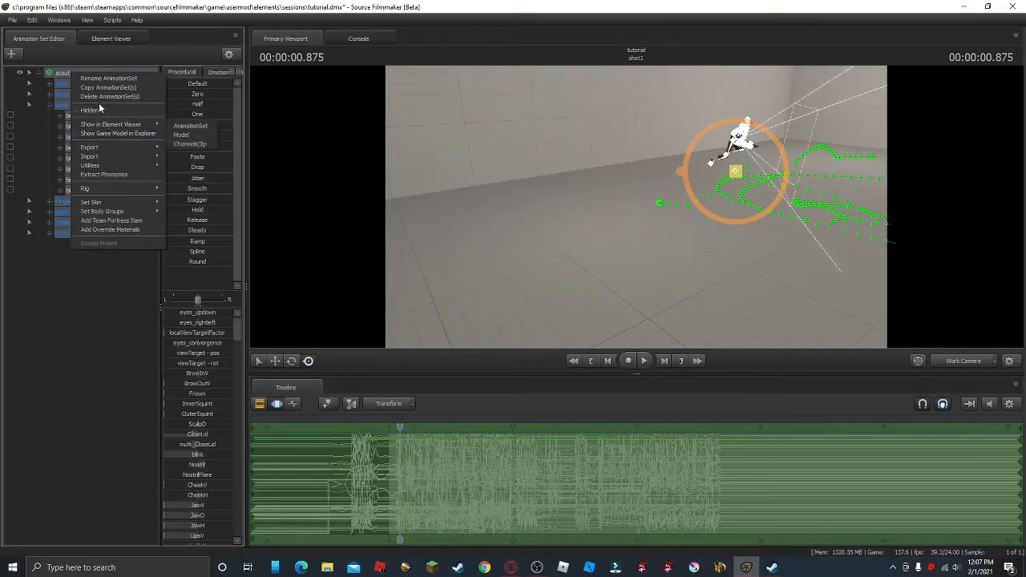
left_click(94, 97)
left_click_drag(631, 202, 630, 211)
key("ctrl+z")
key("ctrl+z")
key("ctrl+z")
key("ctrl+z")
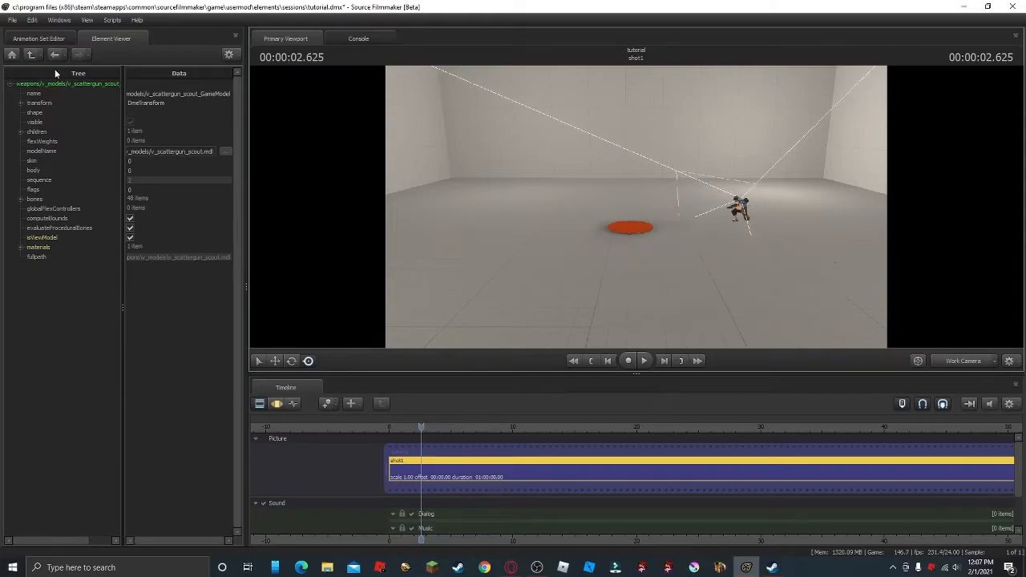
Go back to the Animation Set Editor and return the playhead to the start of the shot
left_click(39, 38)
key("w")
left_click_drag(663, 215, 733, 217)
left_click_drag(387, 426, 389, 426)
left_click_drag(681, 208, 636, 208)
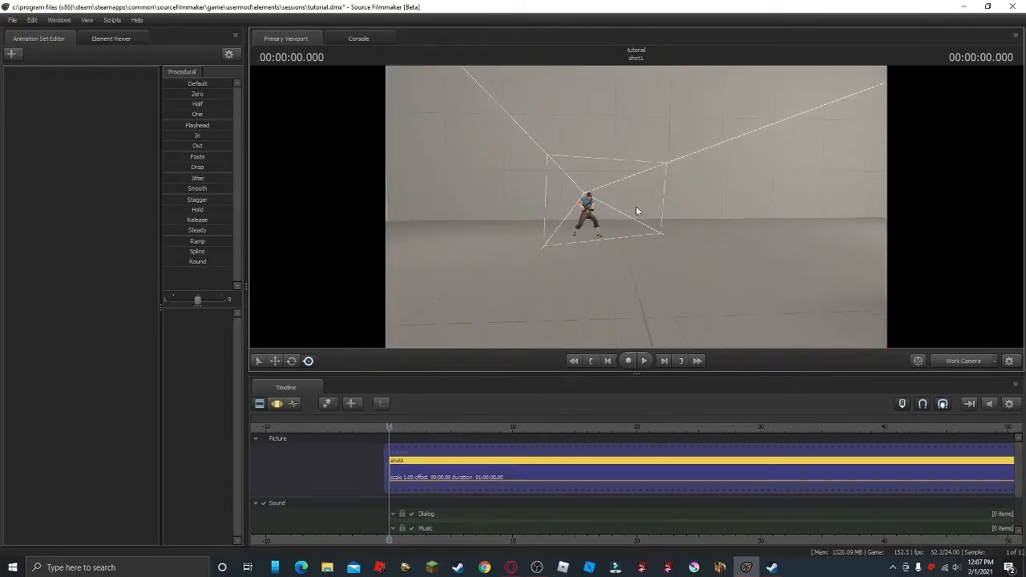
Create a new session named tutorial with a framerate of 24 in place of the current one
key("ctrl+n")
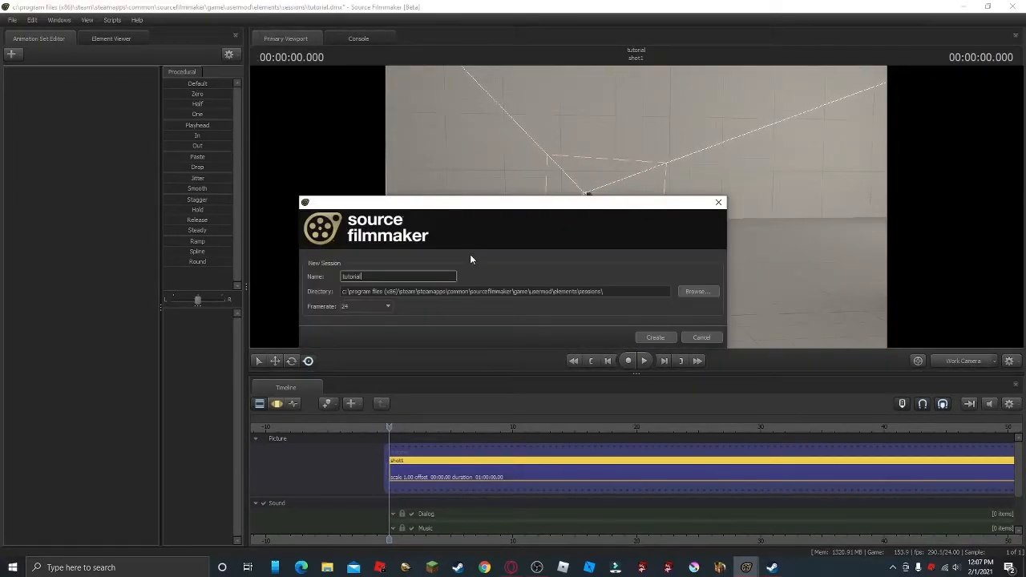
left_click(654, 338)
left_click(484, 294)
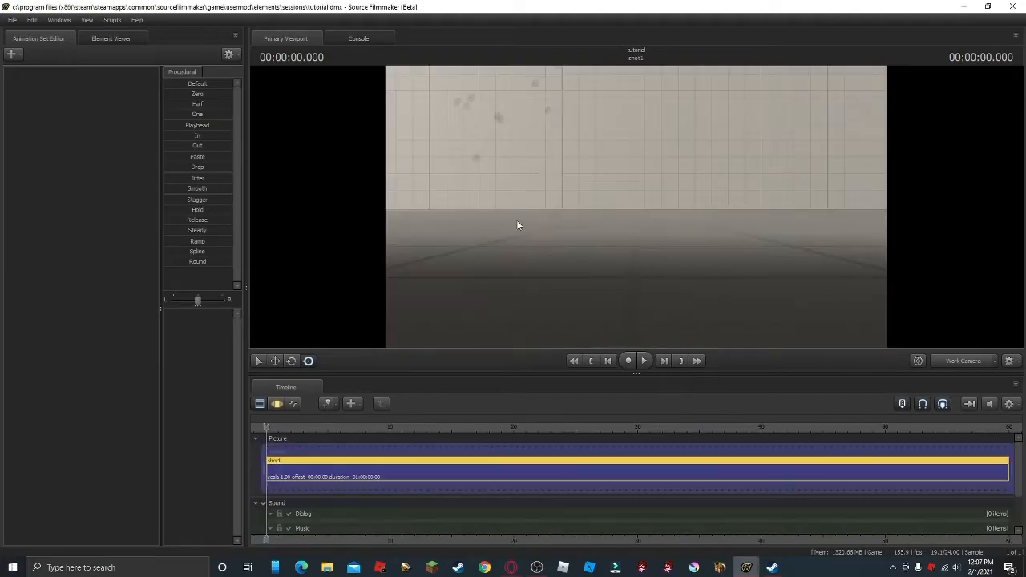
mouse_move(636, 207)
left_mouse_down()
mouse_move(639, 142)
mouse_move(638, 220)
mouse_move(630, 203)
mouse_move(657, 210)
mouse_move(569, 240)
mouse_move(636, 210)
mouse_move(569, 233)
mouse_move(598, 225)
mouse_move(630, 254)
mouse_move(637, 207)
left_mouse_up()
key("w")
key("w")
key("w")
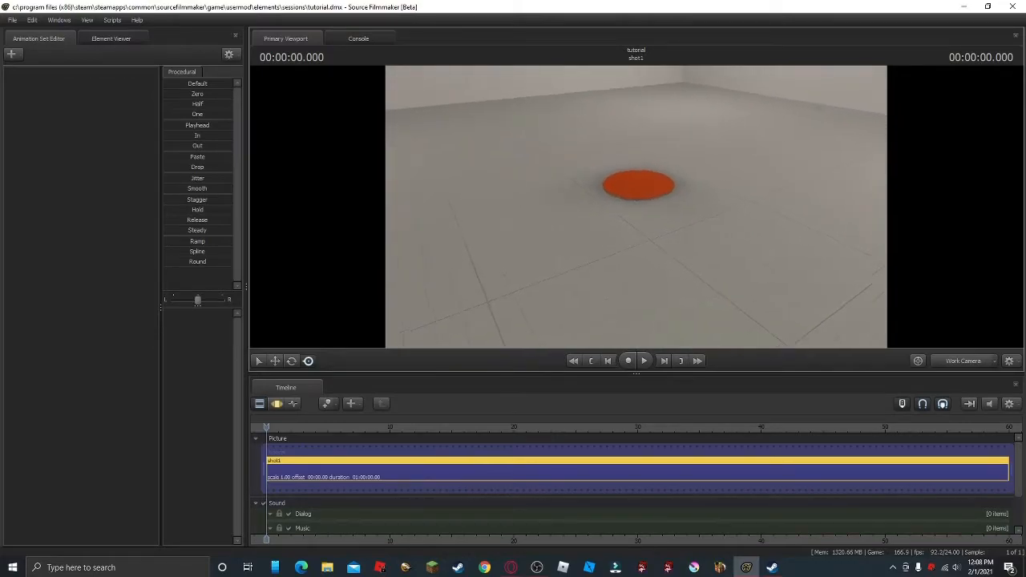
key("w")
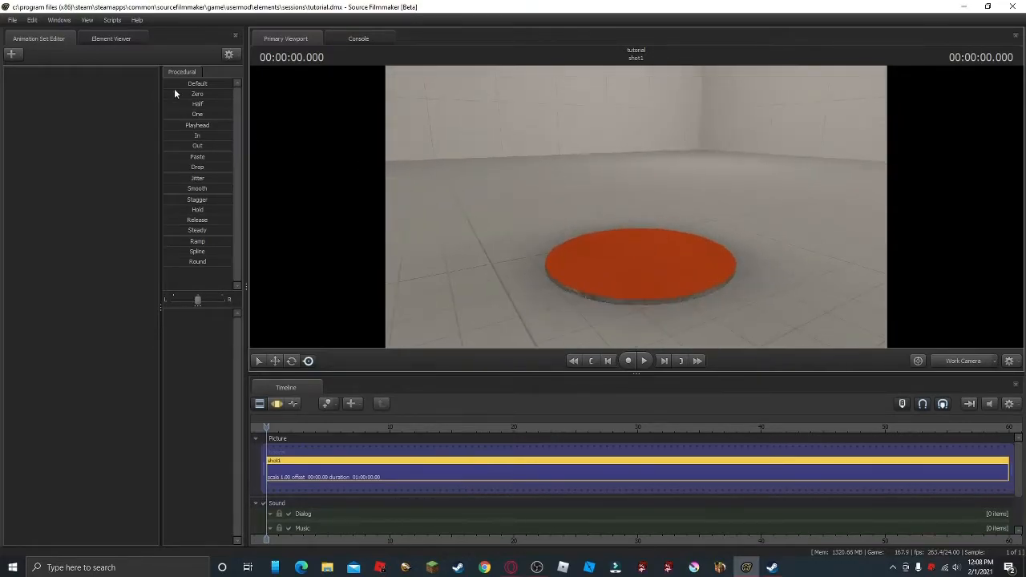
left_click(13, 54)
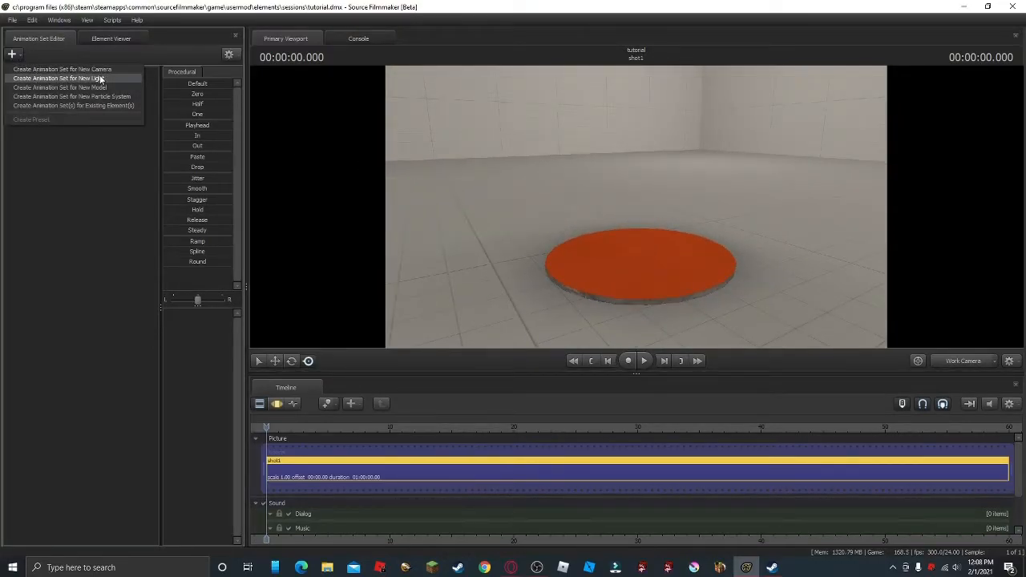
left_click(133, 205)
key("w")
mouse_move(636, 207)
left_mouse_down()
mouse_move(721, 228)
mouse_move(636, 207)
left_mouse_up()
key("s")
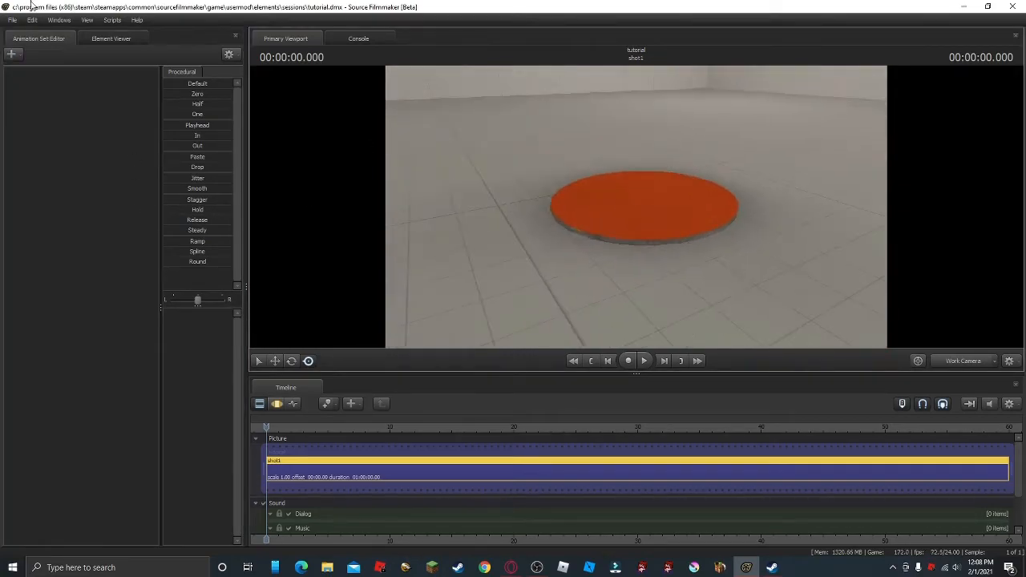
Create an animation set for a new model using the player/hwm/spy.mdl file, previewing neighbouring models before loading it
left_click(14, 55)
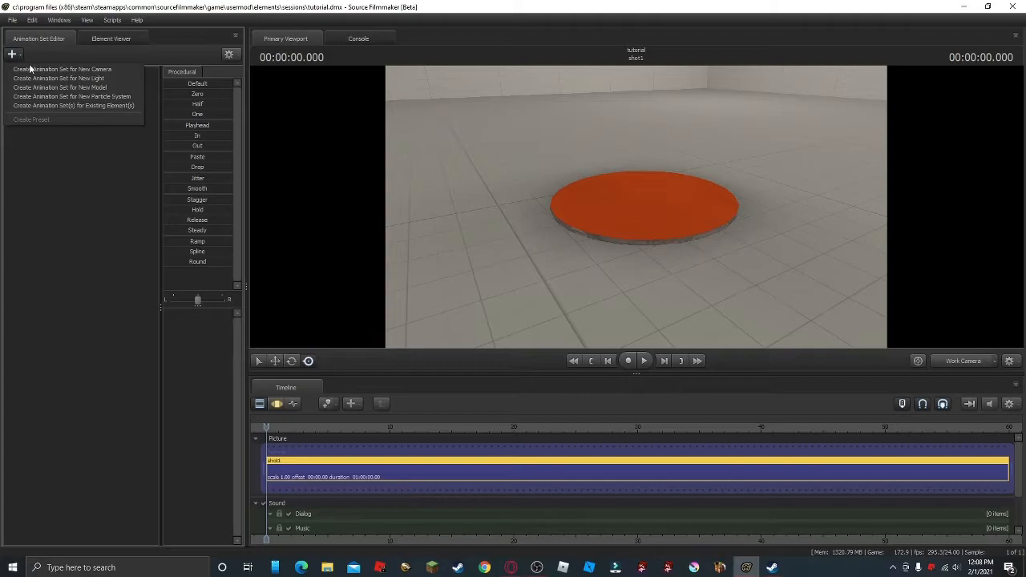
left_click(44, 88)
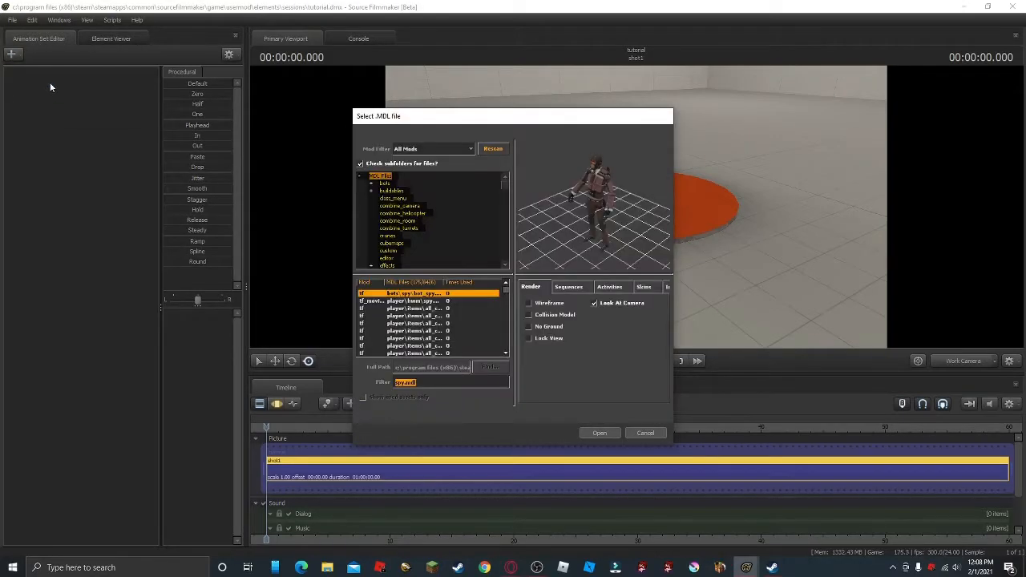
left_click(405, 295)
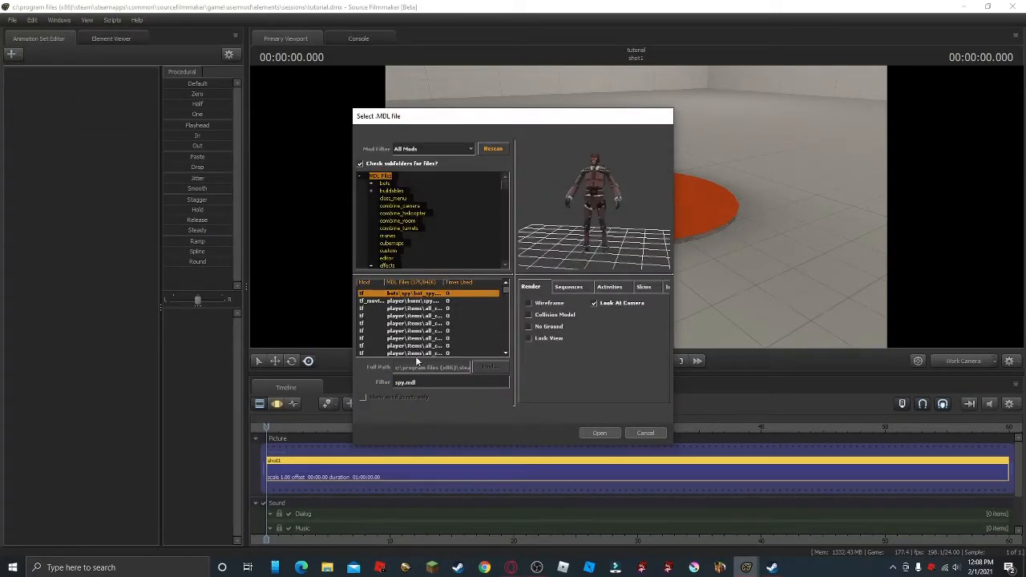
left_click(416, 301)
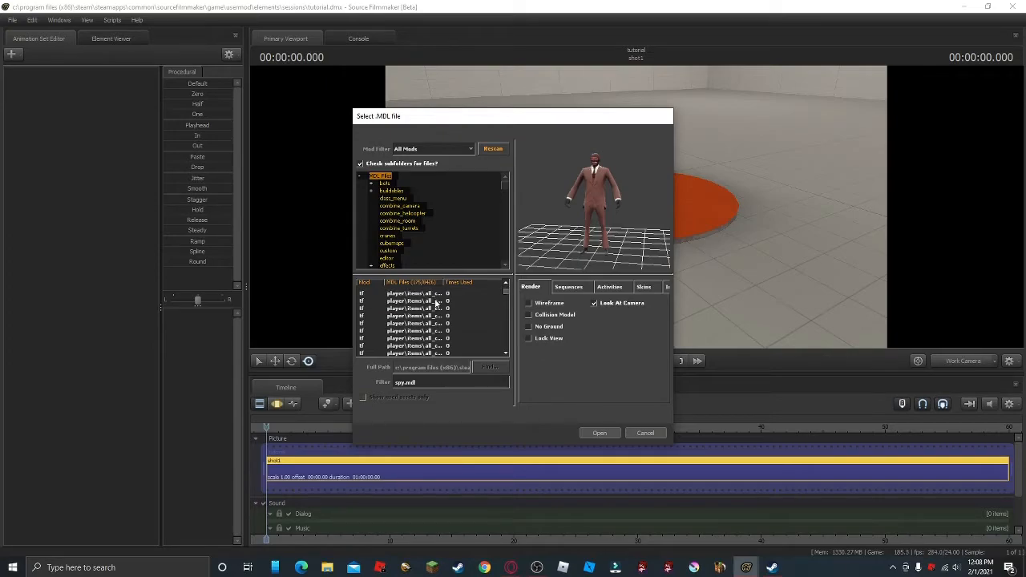
mouse_move(506, 286)
left_mouse_down()
mouse_move(505, 331)
mouse_move(504, 286)
left_mouse_up()
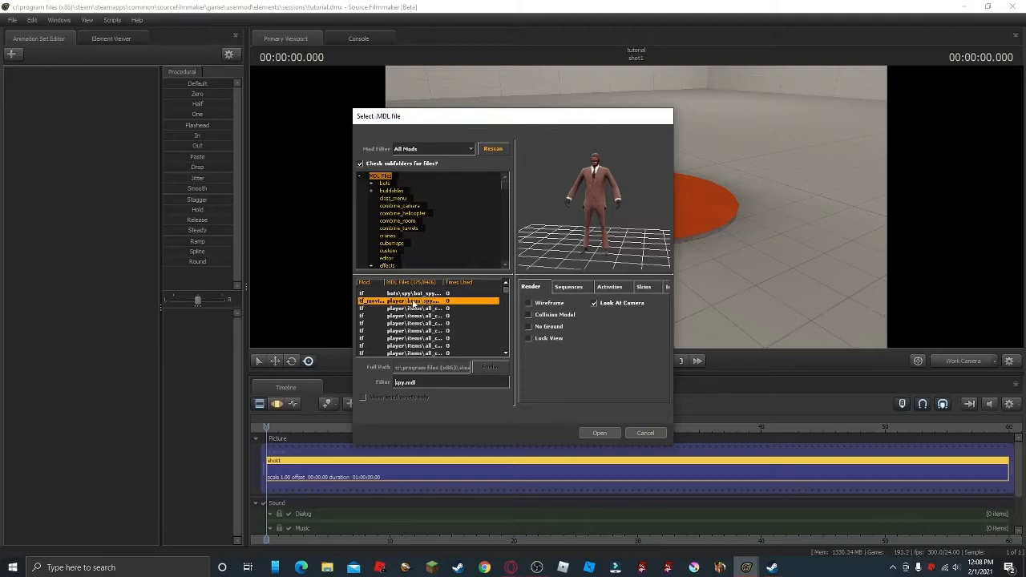
left_click(404, 309)
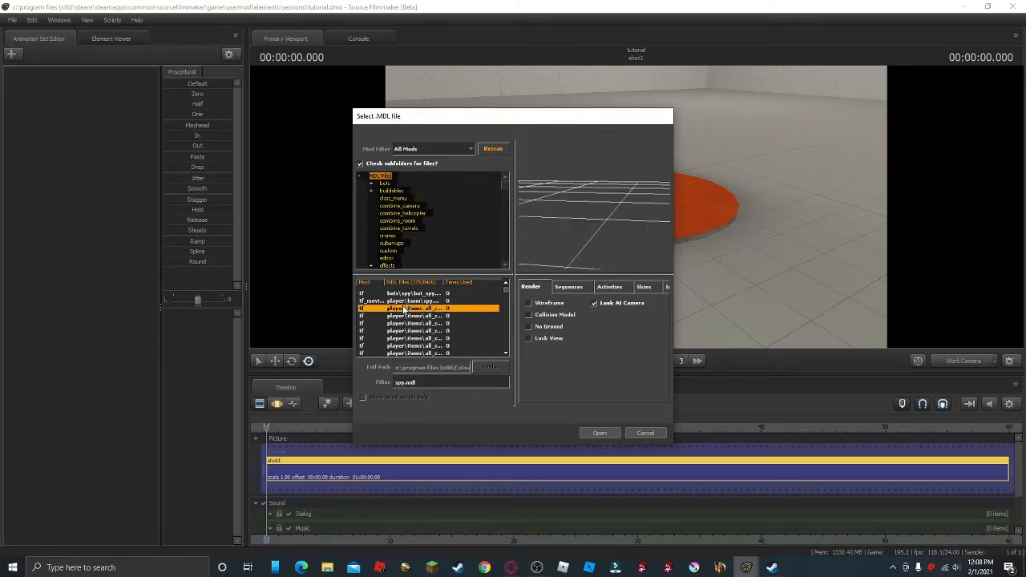
left_click(409, 301)
left_click_drag(589, 239, 620, 201)
scroll(623, 222, "up", 3)
scroll(596, 211, "down", 3)
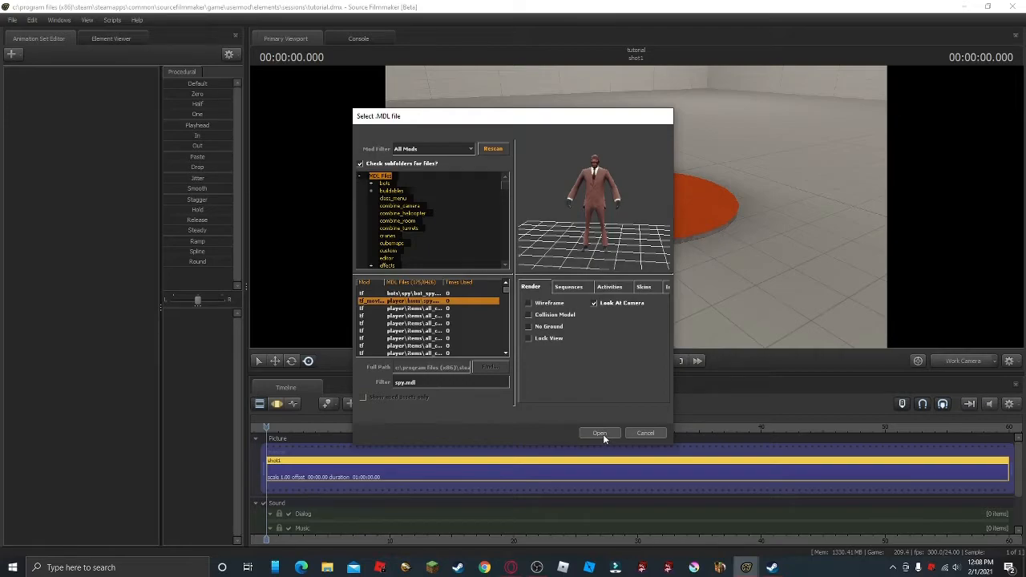
left_click(600, 432)
View the spy model's attributes in the Element Viewer and return to the Animation Set Editor
left_click_drag(636, 207, 792, 245)
double_click(641, 216)
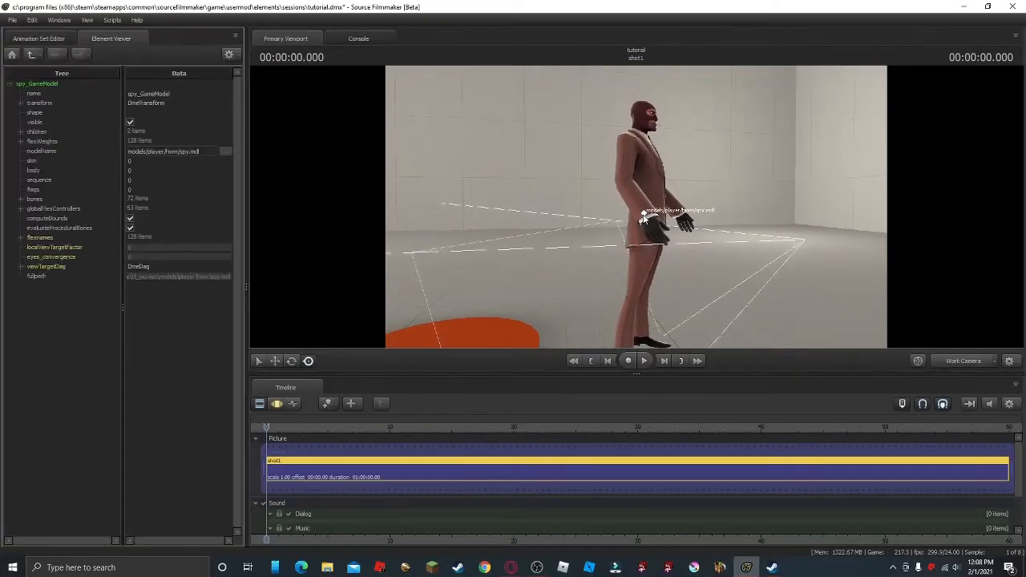
left_click_drag(615, 195, 360, 442)
left_click(38, 39)
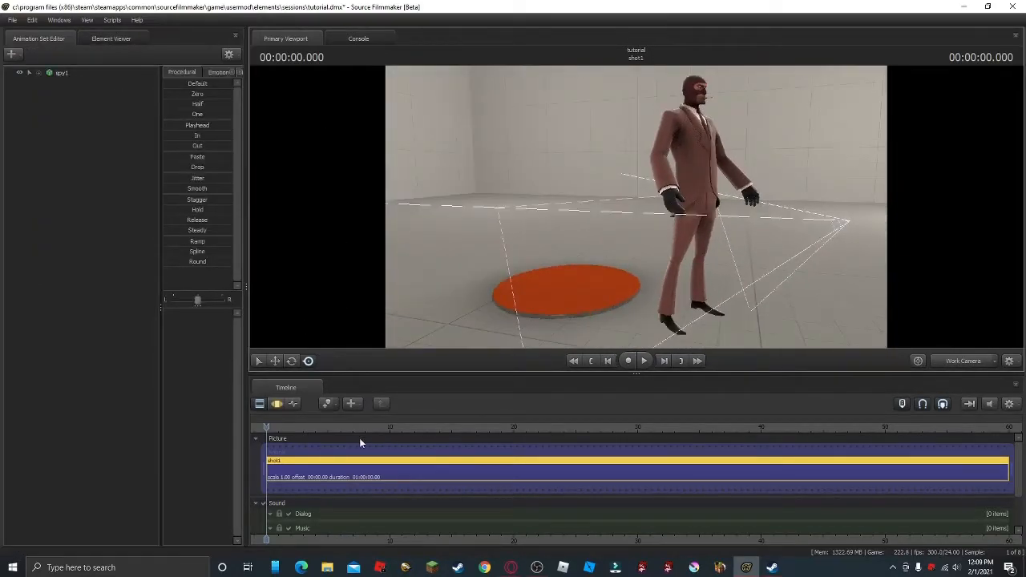
Switch the timeline to the Motion Editor and shift the spy's bip_pelvis bone slightly, undoing the first attempt
left_click(278, 404)
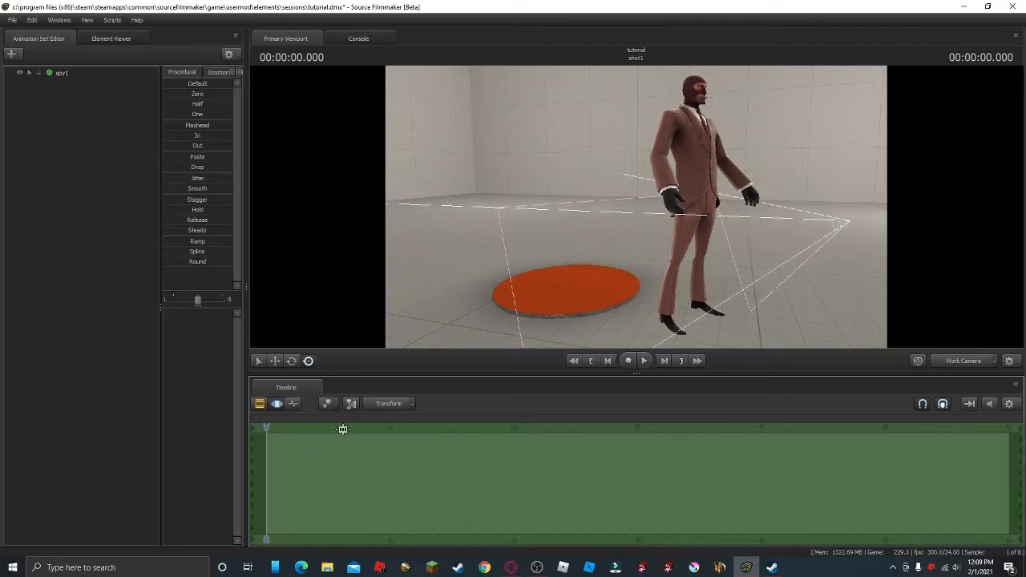
left_click(692, 189)
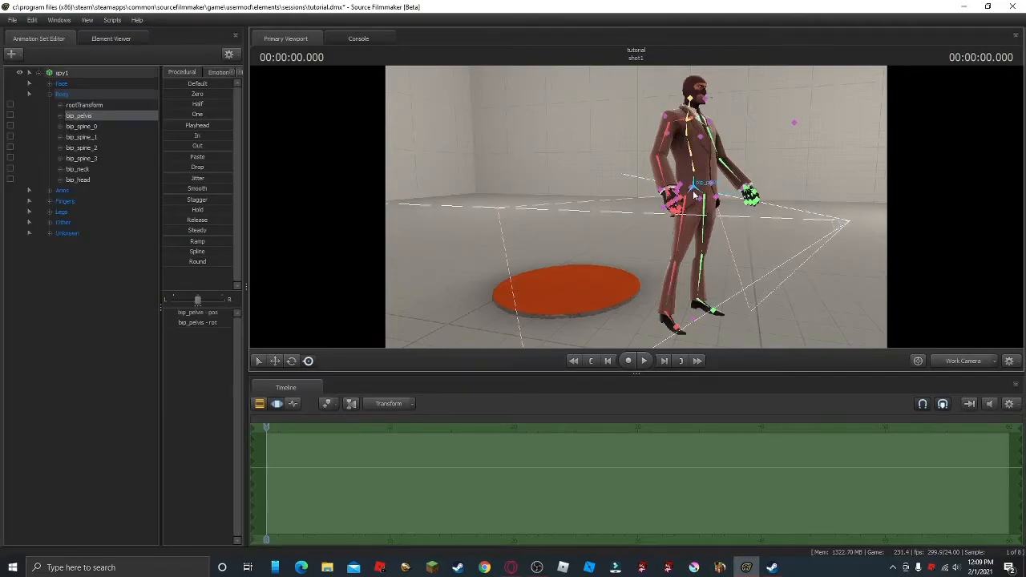
left_click_drag(693, 186, 705, 217)
key("ctrl+z")
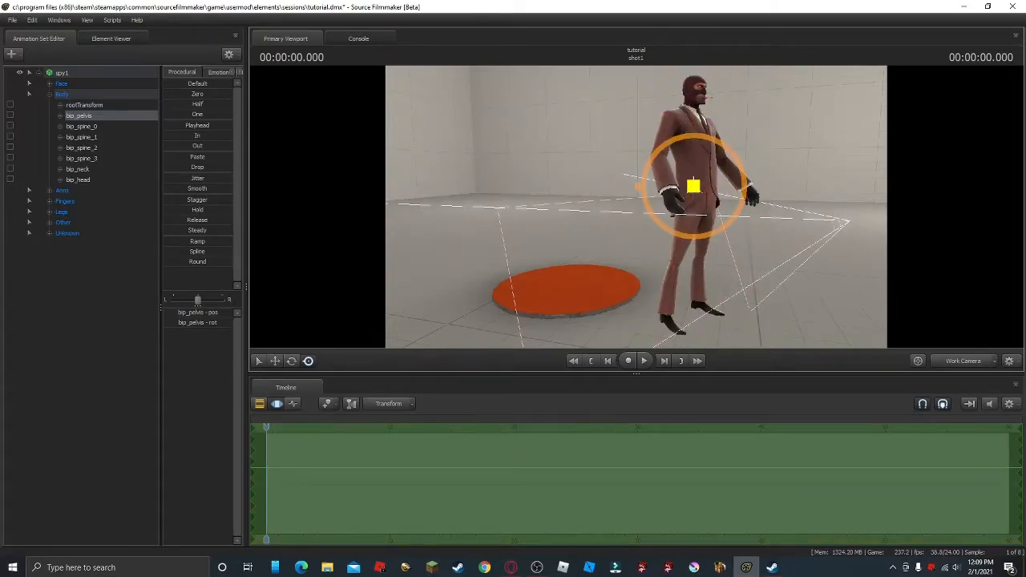
left_click_drag(693, 188, 686, 195)
left_click_drag(570, 212, 570, 277)
left_click_drag(634, 138, 425, 162)
left_click_drag(637, 209, 550, 189)
Try moving the spy's bip_pelvis bone with the Move manipulator and undo the changes
left_click(275, 360)
key("f")
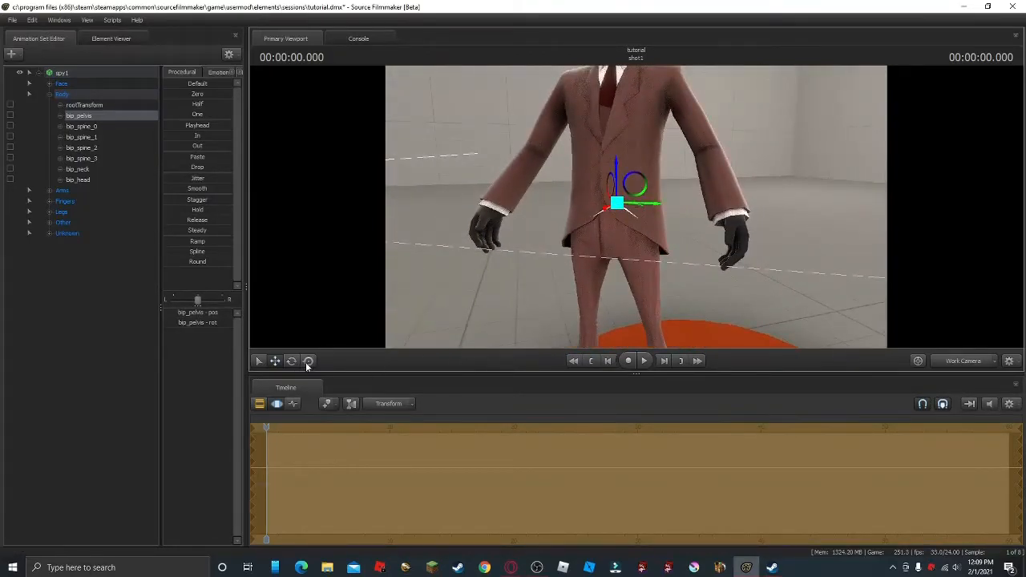
left_click(308, 361)
left_click(276, 360)
left_click_drag(569, 237, 798, 168)
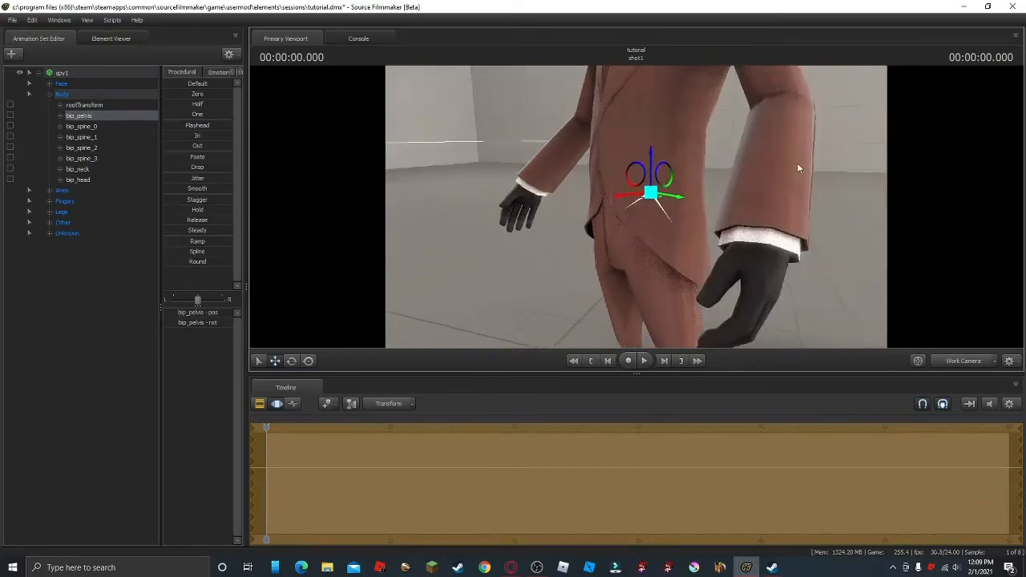
left_click_drag(669, 168, 722, 172)
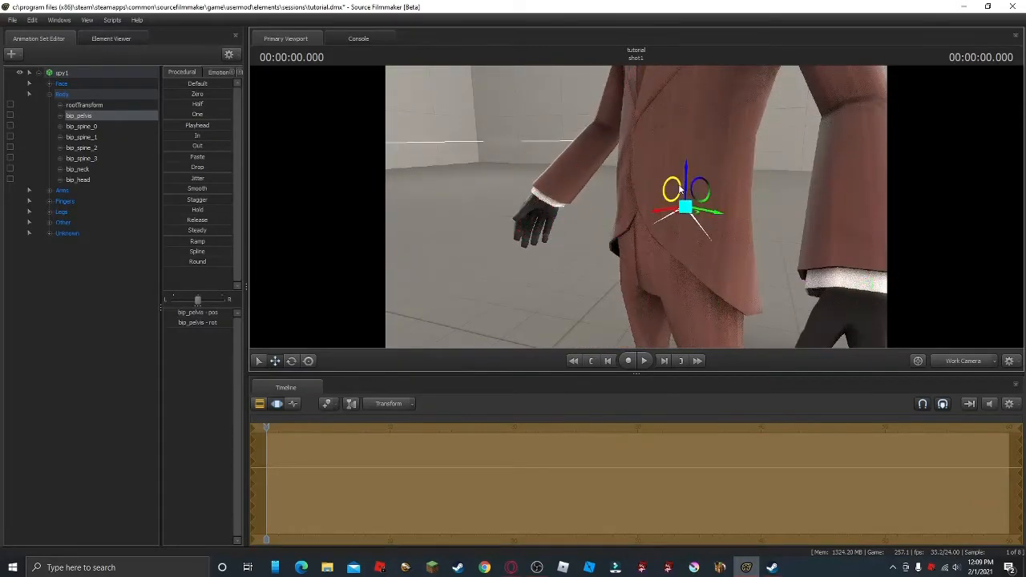
key("ctrl+z")
left_click_drag(636, 139, 726, 94)
key("ctrl+z")
Try rotating the spy's bip_pelvis bone with the Rotate manipulator and undo the rotation
left_click_drag(548, 234, 458, 266)
key("s")
key("d")
key("w")
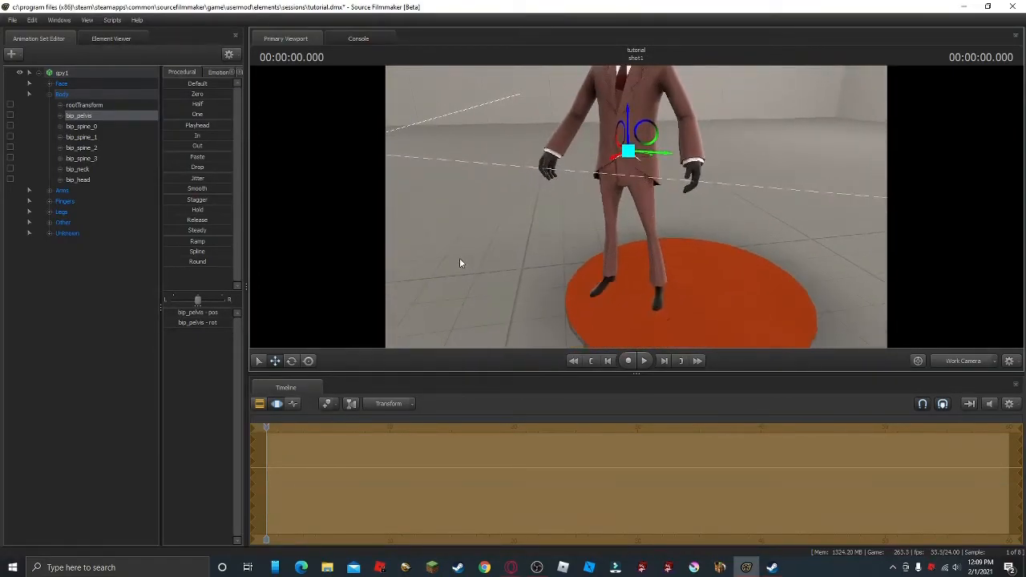
key("e")
key("w")
left_click_drag(497, 227, 722, 275)
key("e")
key("ctrl+z")
left_click_drag(699, 241, 730, 244)
key("ctrl+z")
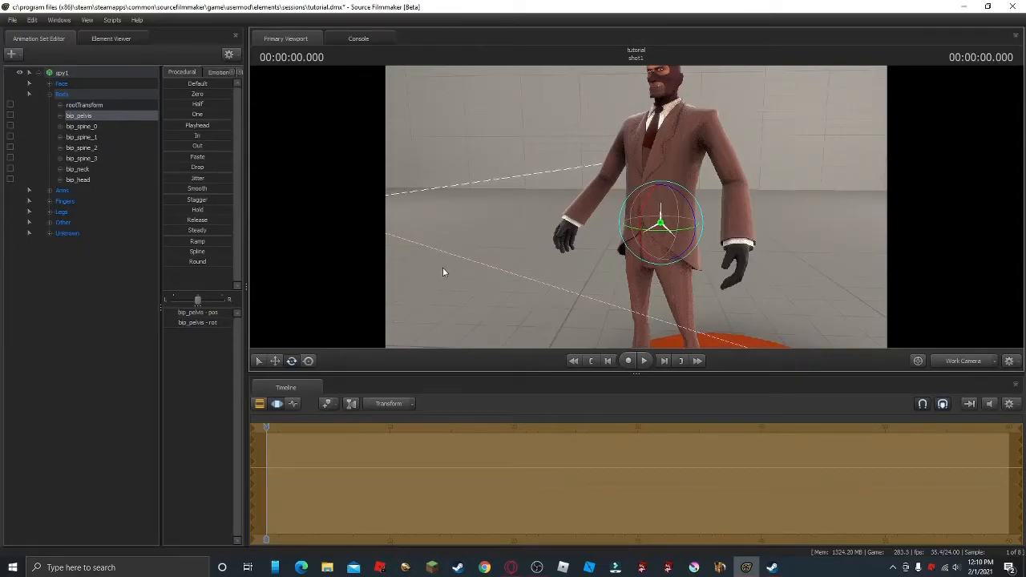
Try repositioning the spy's bip_pelvis bone freely with the Screen manipulator and undo each change
key("r")
left_click_drag(662, 225, 653, 199)
key("ctrl+z")
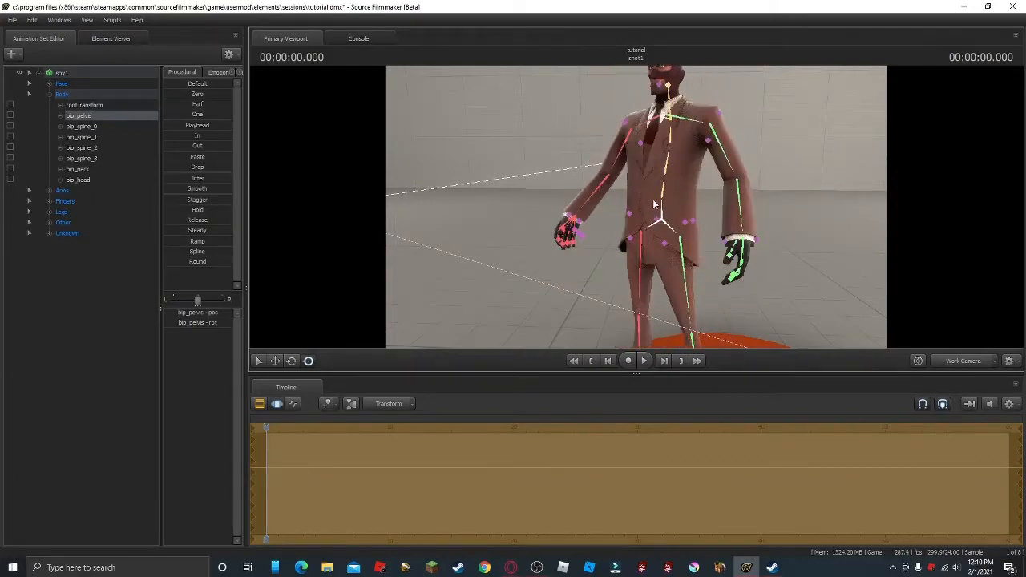
key("a")
left_click_drag(515, 274, 636, 207)
key("a")
key("w")
key("ctrl")
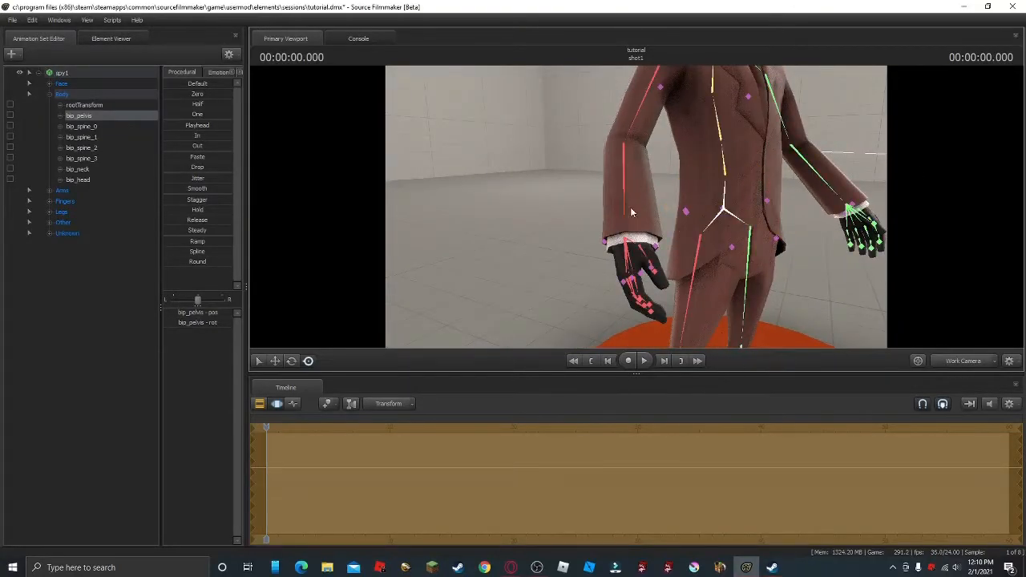
left_click(725, 213, "ctrl")
left_click_drag(759, 222, 517, 221)
key("ctrl+z")
Try rotating the spy's bip_upperArm_L bone with the Screen manipulator and undo the change
left_click_drag(636, 206, 636, 200)
key("s")
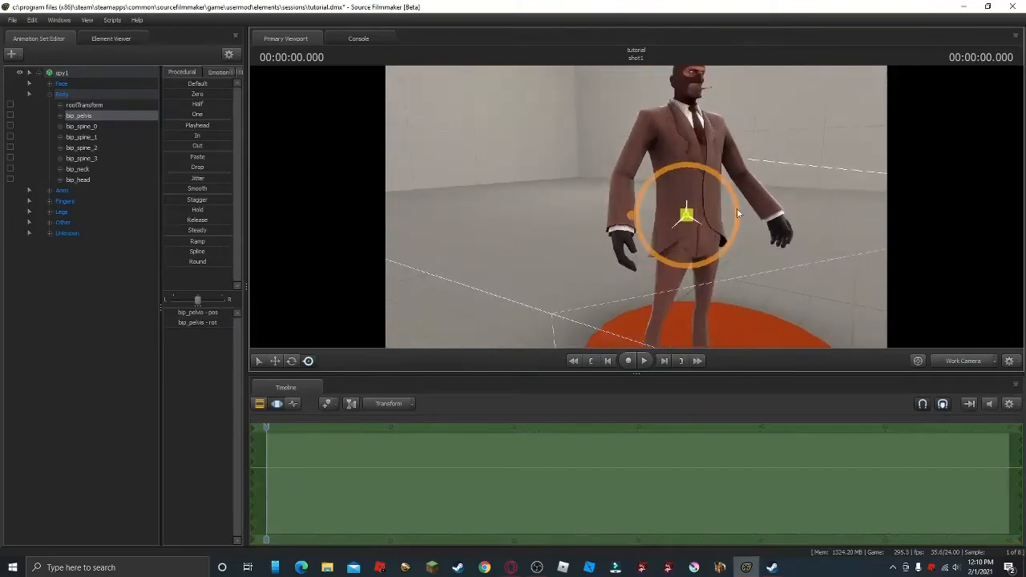
left_click_drag(747, 208, 646, 207)
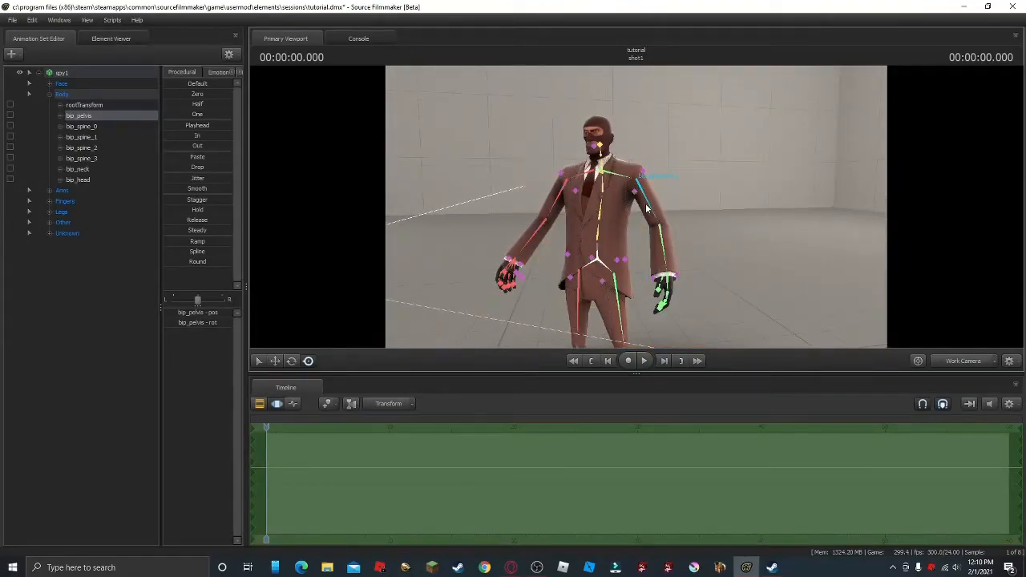
left_click(645, 208)
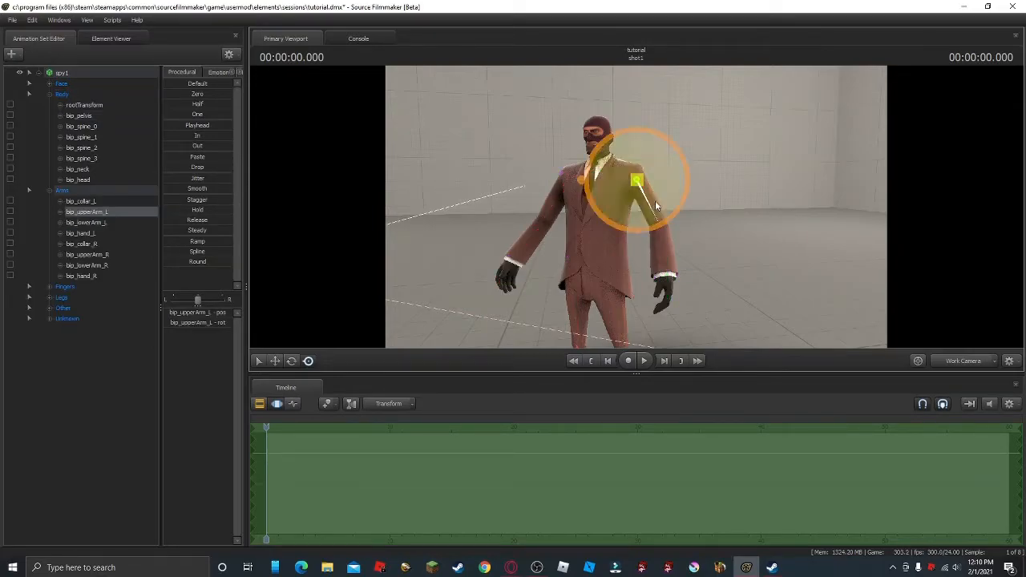
mouse_move(664, 187)
left_mouse_down()
mouse_move(659, 158)
mouse_move(639, 176)
mouse_move(673, 137)
mouse_move(647, 181)
left_mouse_up()
key("ctrl+z")
Rotate the spy's bip_upperArm_R bone down so the arm hangs at his side, and commit the change
left_click_drag(650, 231, 624, 233)
key("ctrl")
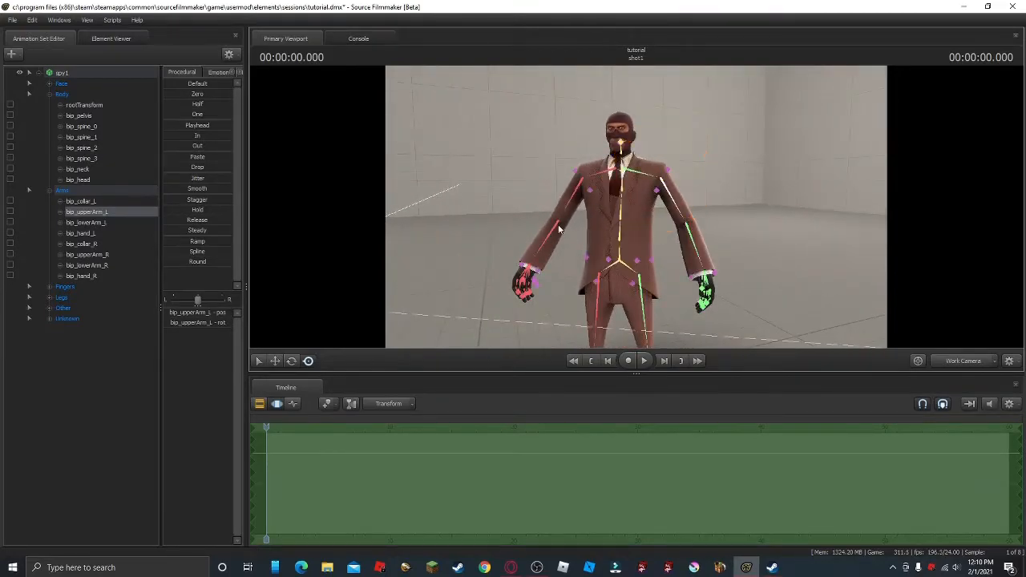
left_click(568, 221)
left_click_drag(563, 212, 594, 364)
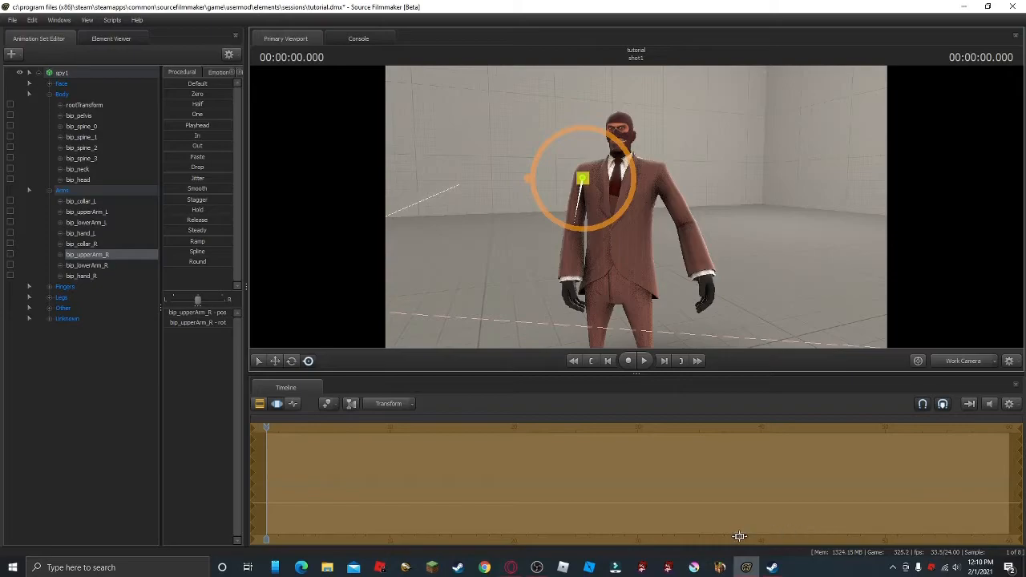
left_click(631, 527)
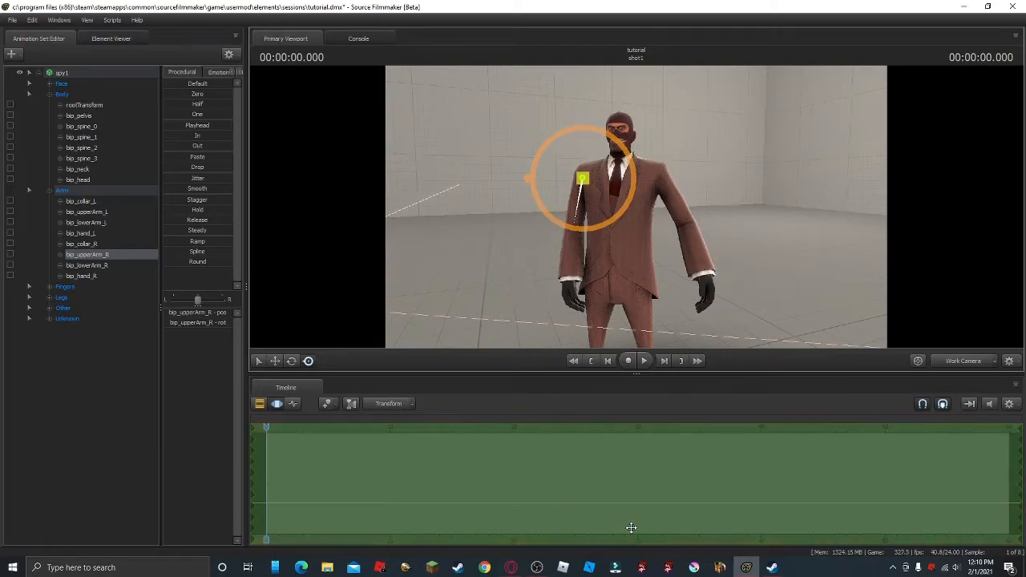
Rotate the spy's bip_upperArm_L bone down to his side and readjust bip_upperArm_R
left_click(686, 163)
mouse_move(704, 174)
left_mouse_down()
mouse_move(676, 190)
mouse_move(703, 189)
left_mouse_up()
left_click_drag(639, 192, 623, 217)
key("w")
key("s")
left_click(604, 214, "ctrl")
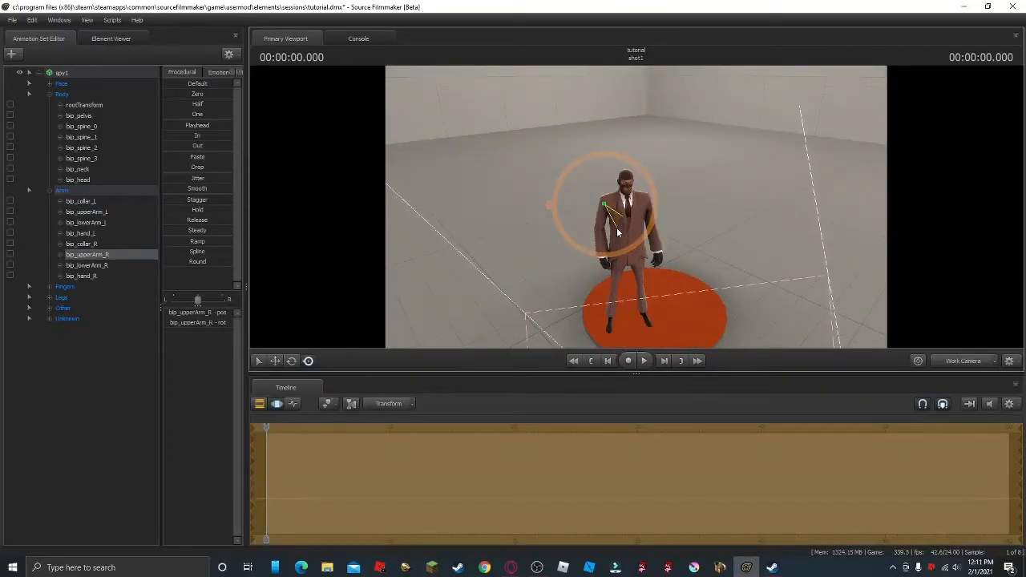
key("w")
left_click_drag(654, 190, 635, 206)
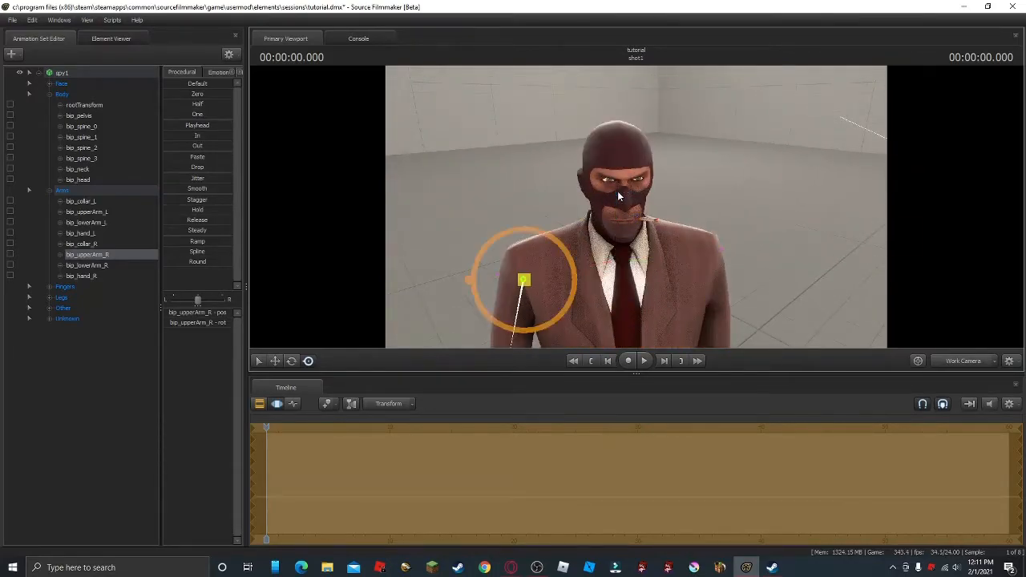
Clear the bone selection and collapse the spy1 animation set in the tree
left_click(617, 195)
mouse_move(631, 199)
left_mouse_down()
mouse_move(618, 235)
mouse_move(635, 206)
mouse_move(619, 233)
mouse_move(638, 251)
mouse_move(630, 233)
mouse_move(652, 224)
mouse_move(639, 251)
mouse_move(682, 267)
mouse_move(716, 189)
mouse_move(627, 172)
mouse_move(623, 231)
mouse_move(635, 206)
left_mouse_up()
left_click(616, 214)
left_click(617, 250, "ctrl")
key("s")
left_click(715, 189)
key("s")
left_click(30, 73)
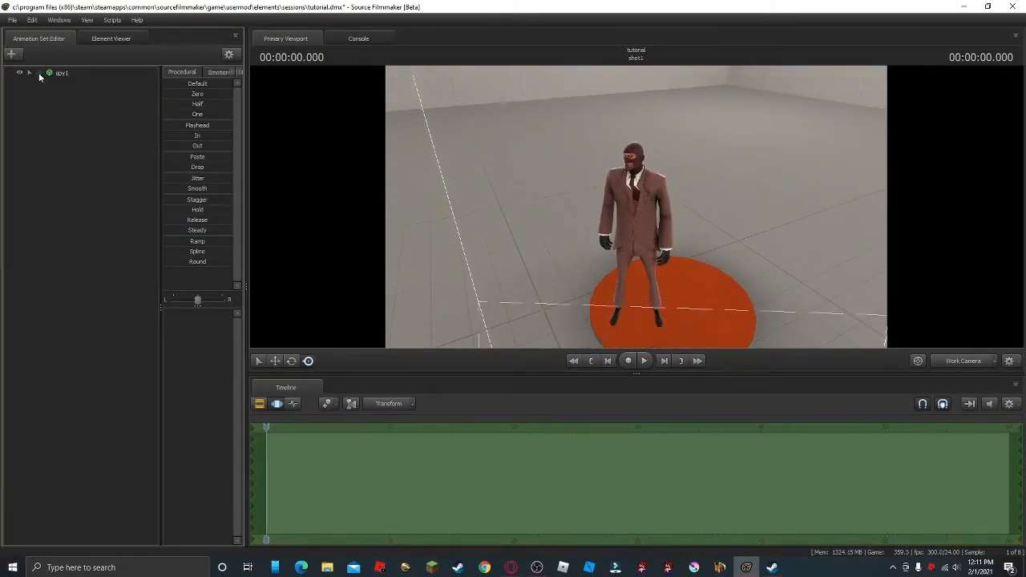
Inspect the posed spy up close, play the shot briefly, and return the playhead to the start
left_click_drag(444, 146, 893, 178)
key("w")
key("s")
key("w")
key("w")
key("s")
key("w")
key("s")
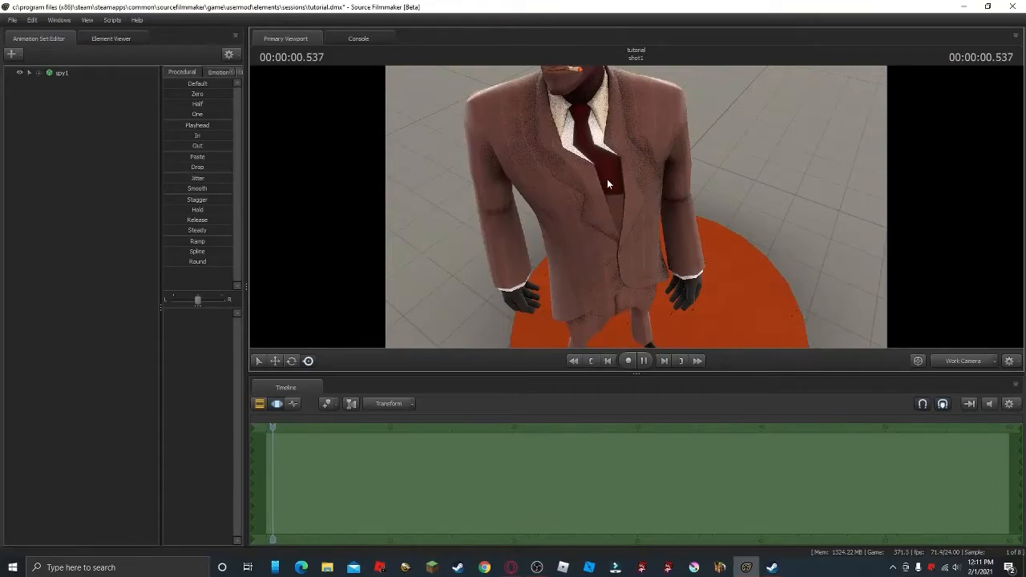
key("space")
left_click(589, 361)
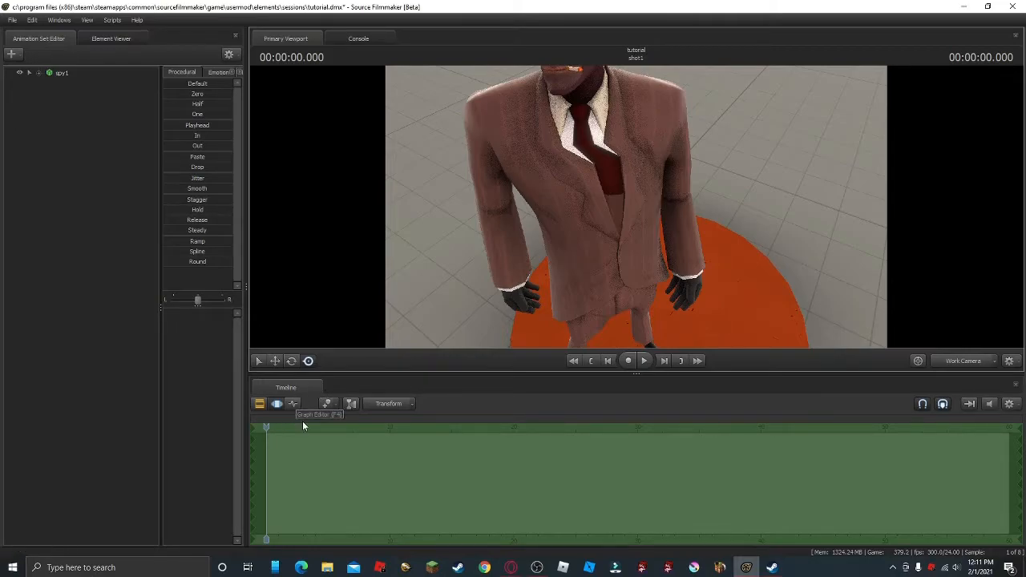
Show the Graph Editor briefly and return to the Motion Editor
key("F4")
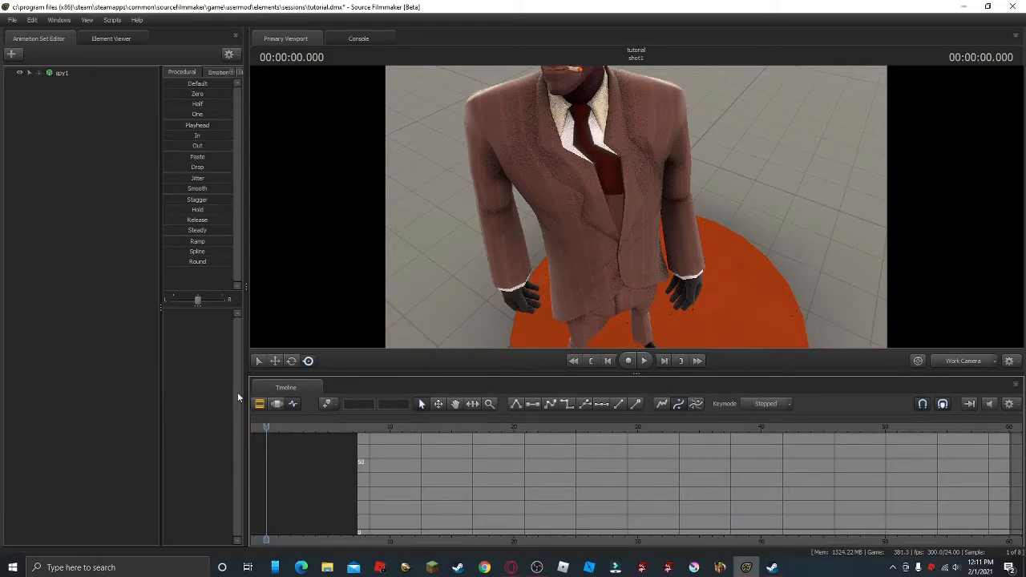
left_click(276, 405)
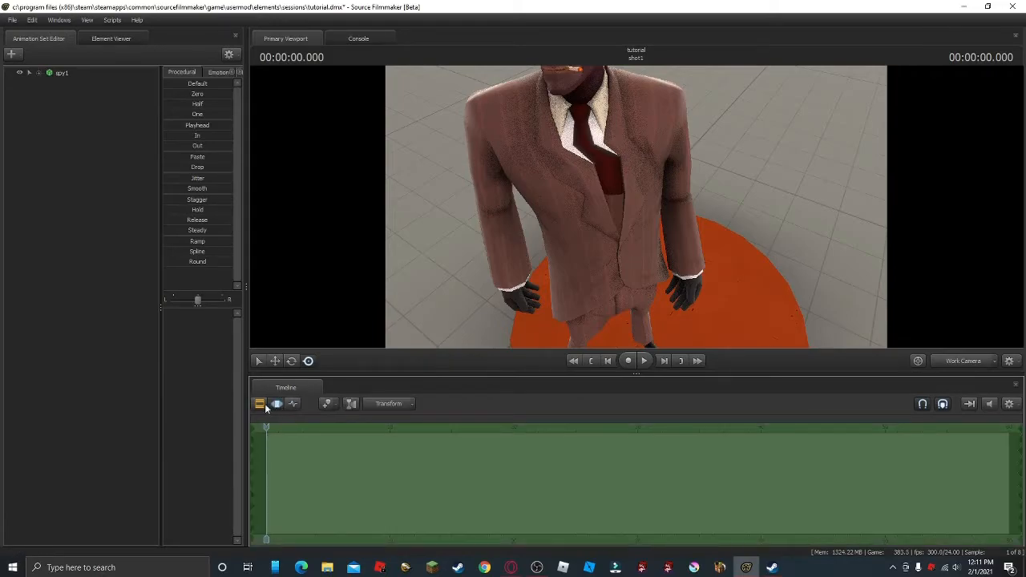
Switch through the Clip Editor and Motion Editor to the Graph Editor and shift its time range so the shot's start is clear of the channel list
left_click(262, 404)
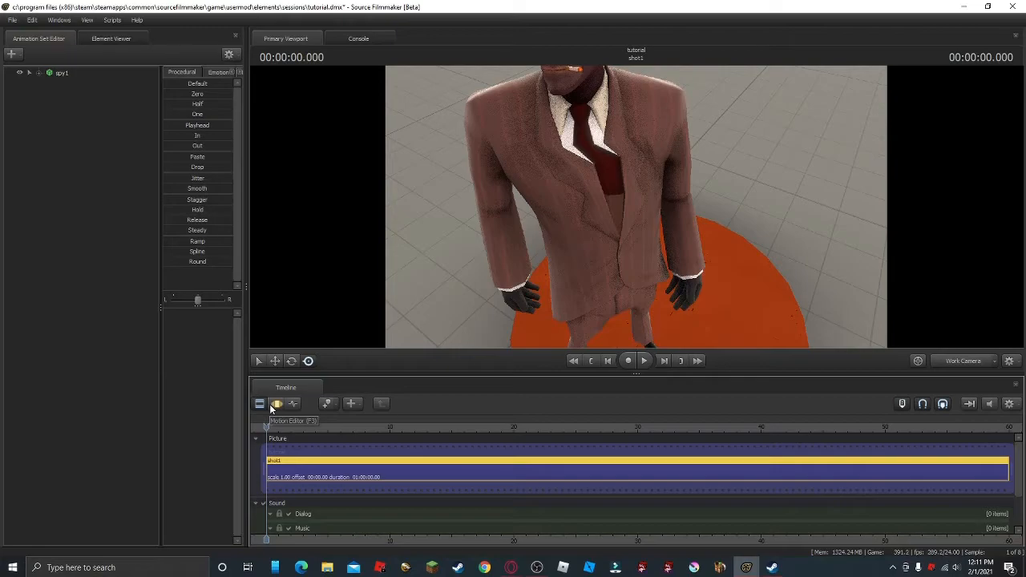
left_click(280, 411)
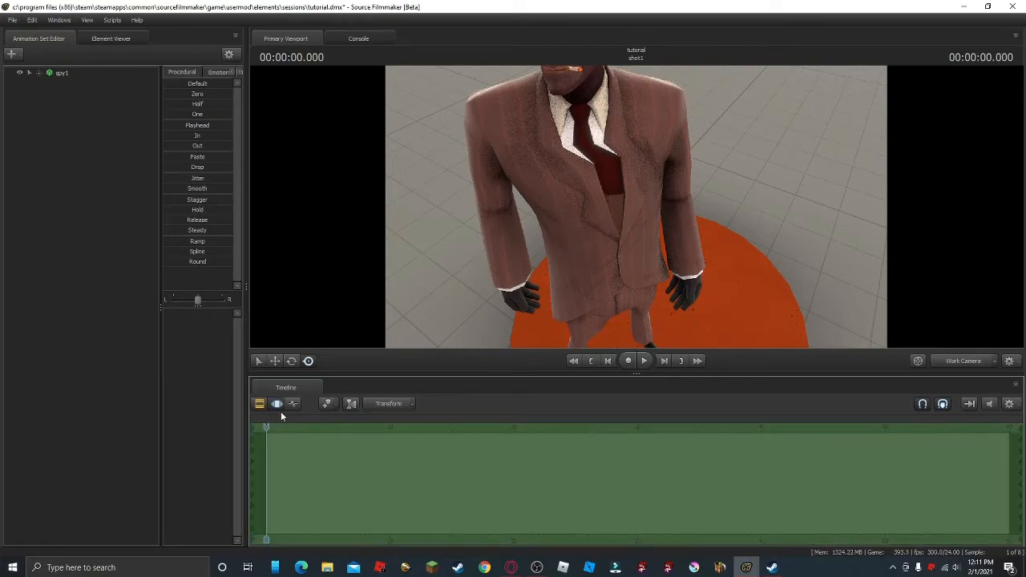
key("F4")
left_click_drag(633, 212, 636, 212)
key("s")
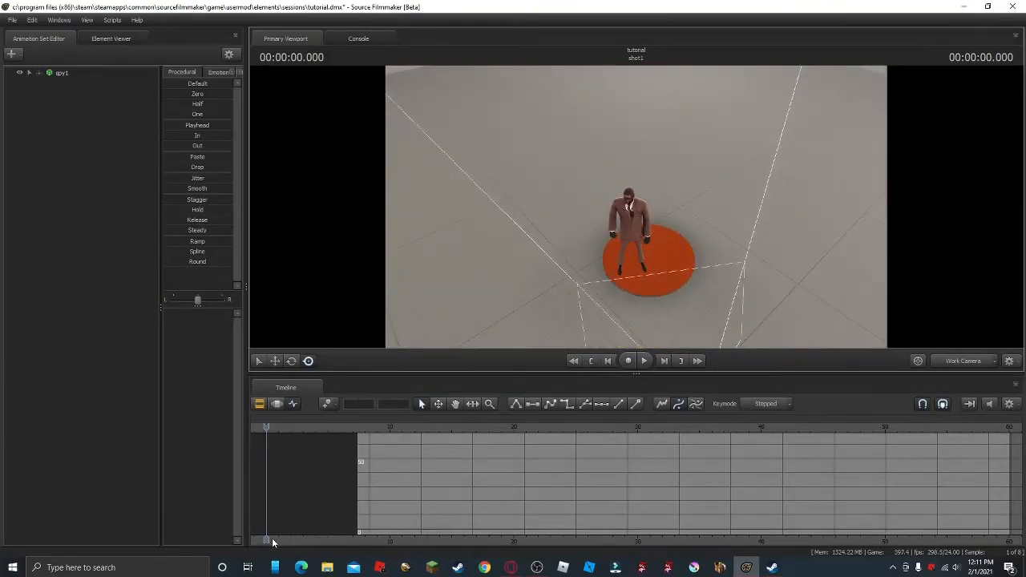
left_click_drag(267, 543, 358, 552)
left_click_drag(579, 287, 641, 266)
key("w")
key("s")
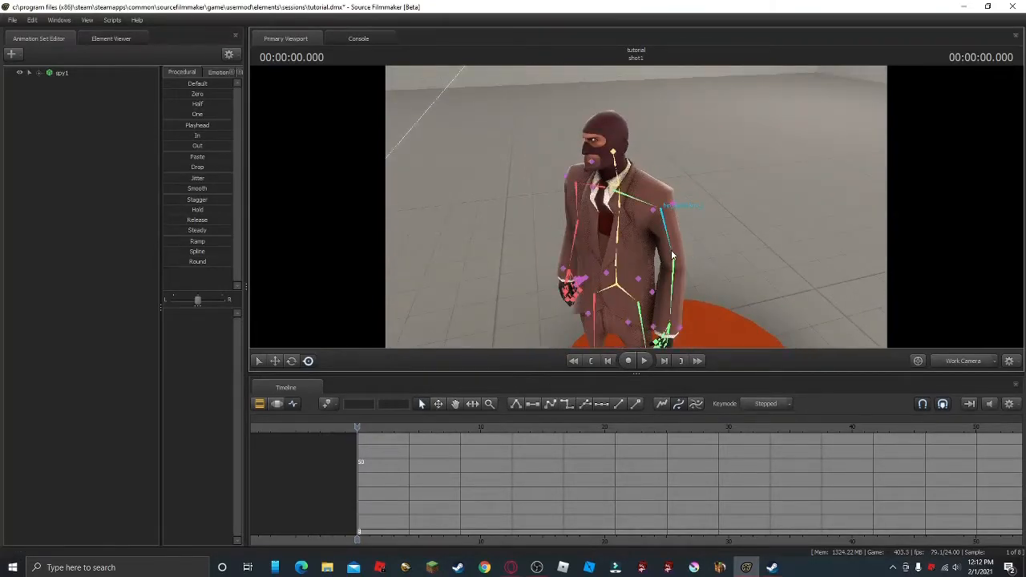
Select the spy's bip_upperArm_L bone and add a keyframe for it at the start of the shot
left_click(671, 255)
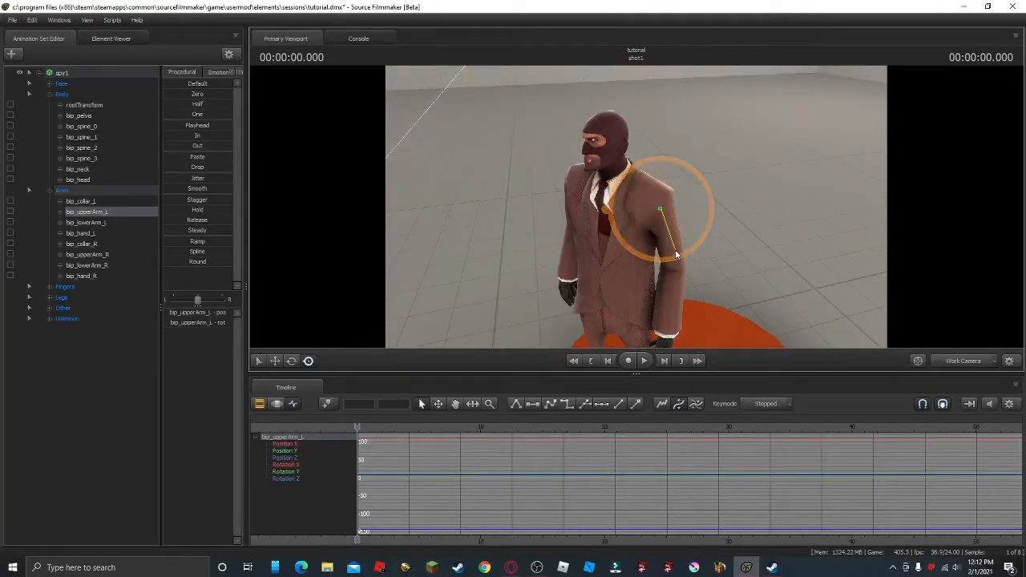
left_click(327, 405)
key("ctrl")
left_click(679, 230)
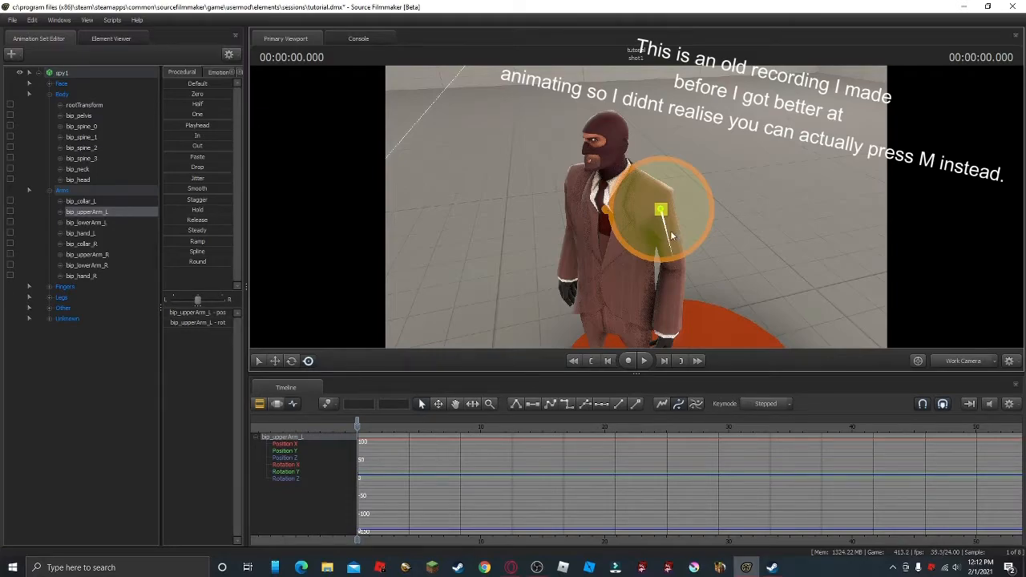
Advance the playhead to 0.416 s and rotate bip_upperArm_L outward to key a raised left arm in Stepped keymode
key("Right")
key("Right")
key("Right")
key("Right")
key("Right")
key("Right")
key("Right")
key("Right")
key("Right")
key("Right")
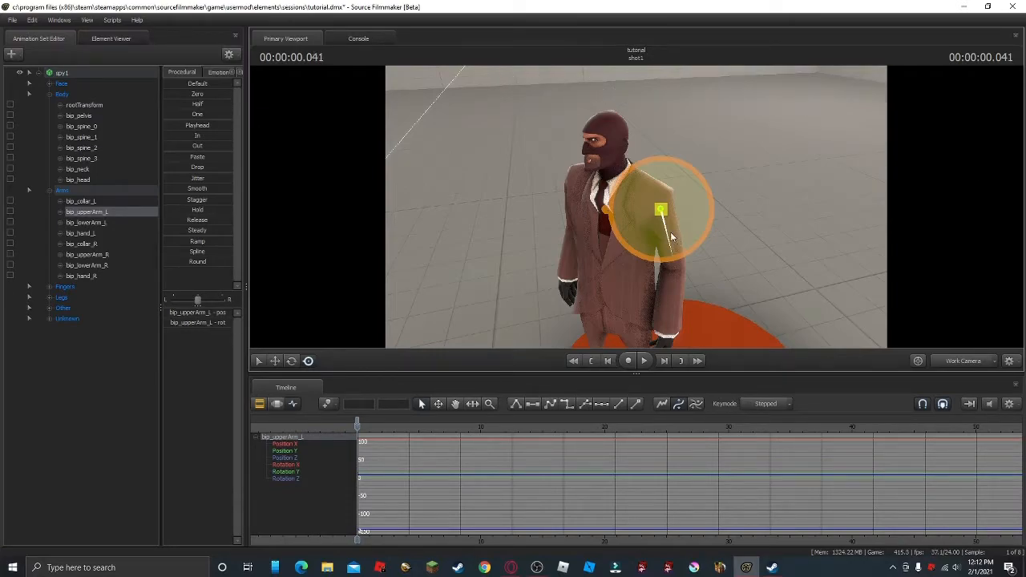
left_click_drag(641, 241, 726, 160)
left_click_drag(665, 192, 631, 216)
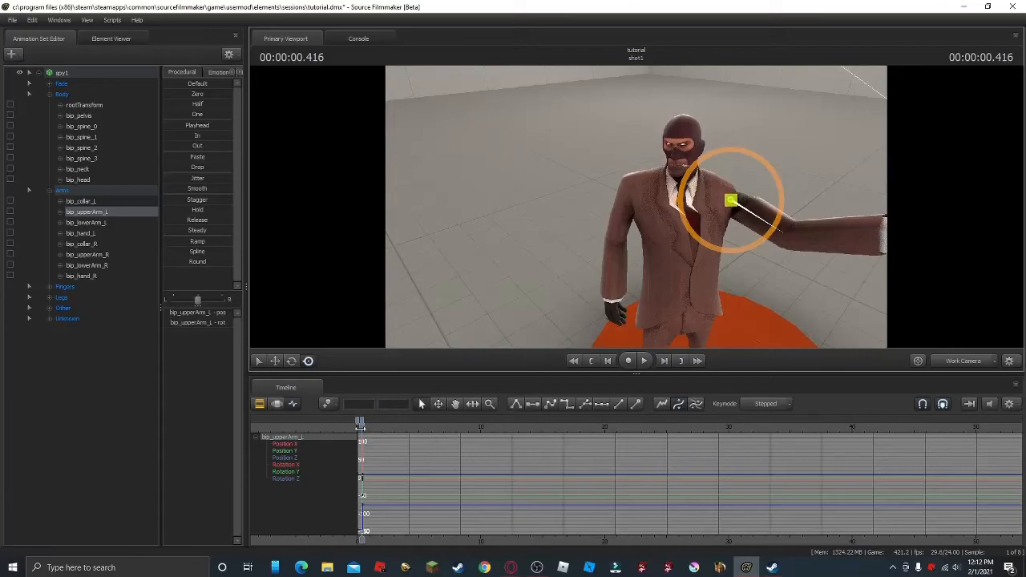
Play the Stepped arm animation from the start of the shot and stop it just before one second
left_click(358, 429)
key("space")
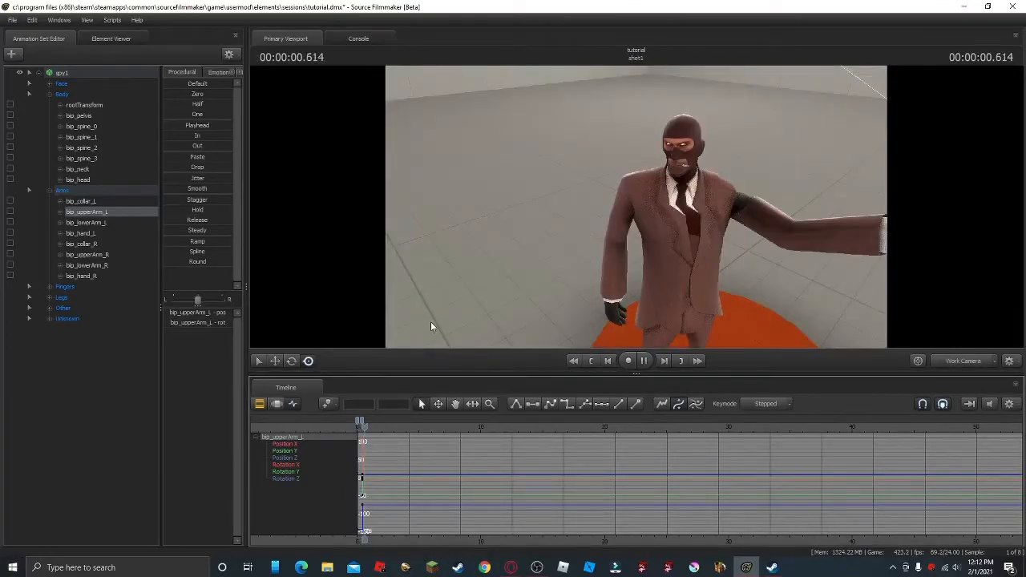
key("space")
left_click_drag(593, 218, 637, 210)
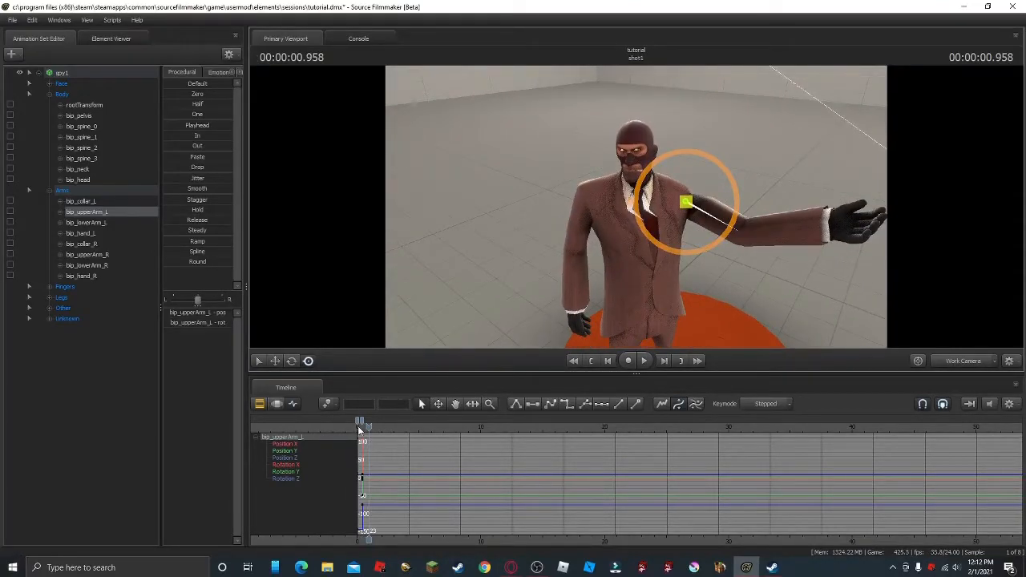
Return the playhead to the shot's start and set the keymode to Curve Fit
left_click(358, 427)
left_click(363, 420)
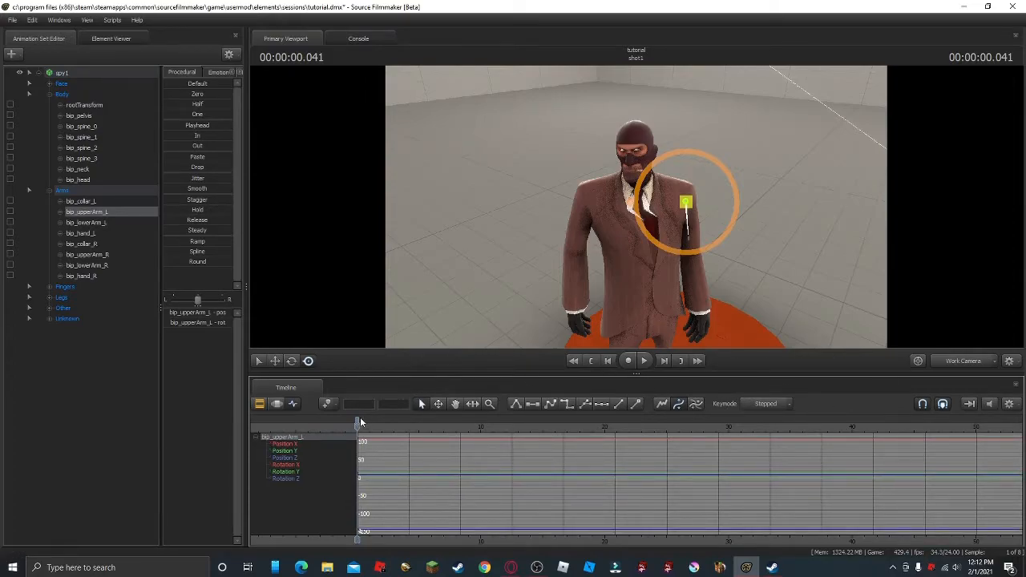
left_click(788, 405)
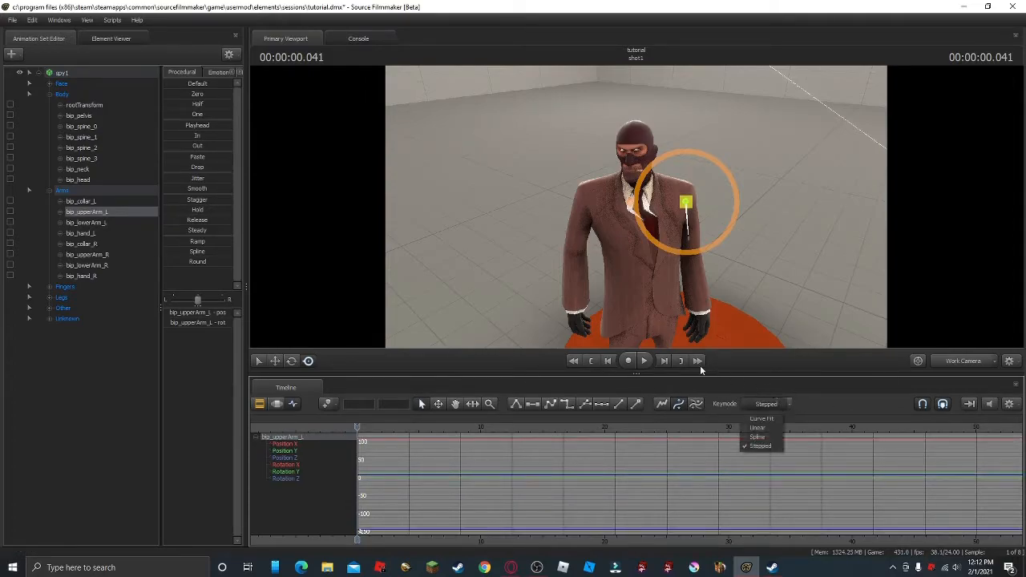
left_click(765, 418)
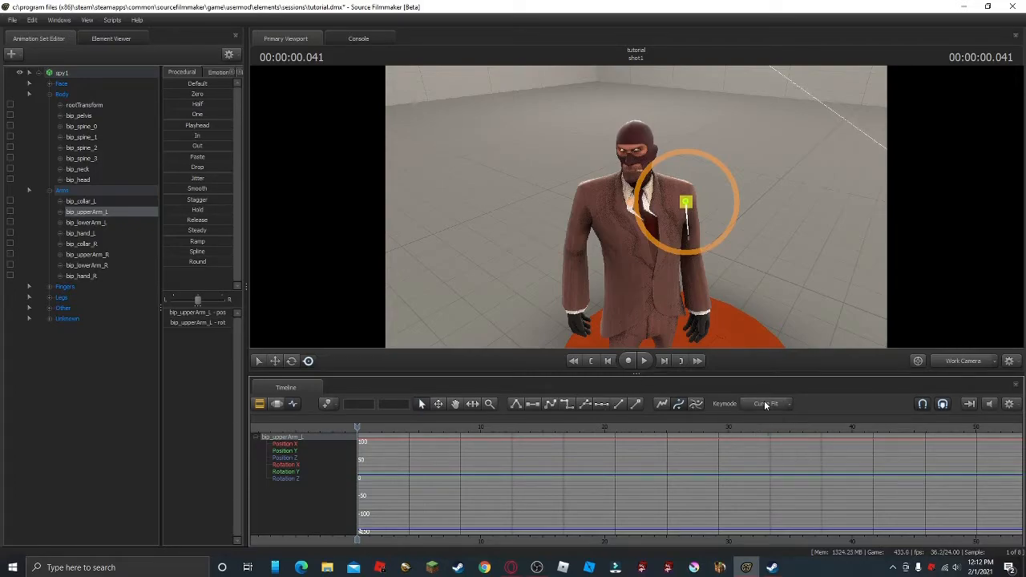
Advance the playhead to 0.833 s and rotate bip_upperArm_L slightly outward to key it with Curve Fit
key("Right")
key("Right")
key("Right")
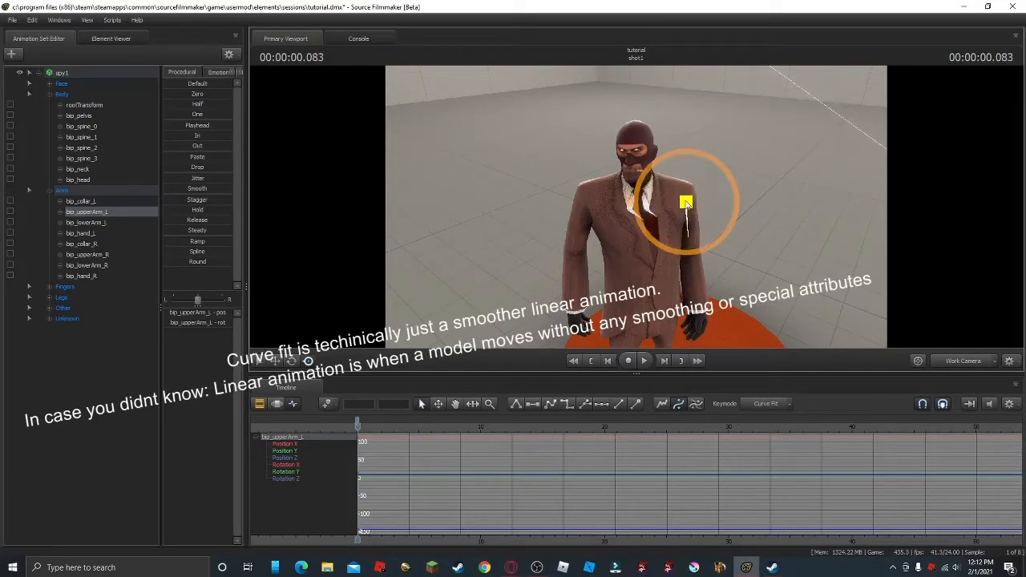
key("Right")
key("Right")
key("Right")
key("Right")
key("Right")
key("Right")
key("Right")
key("Right")
key("Right")
key("Right")
key("Right")
key("Right")
key("Right")
key("Right")
key("Right")
key("Right")
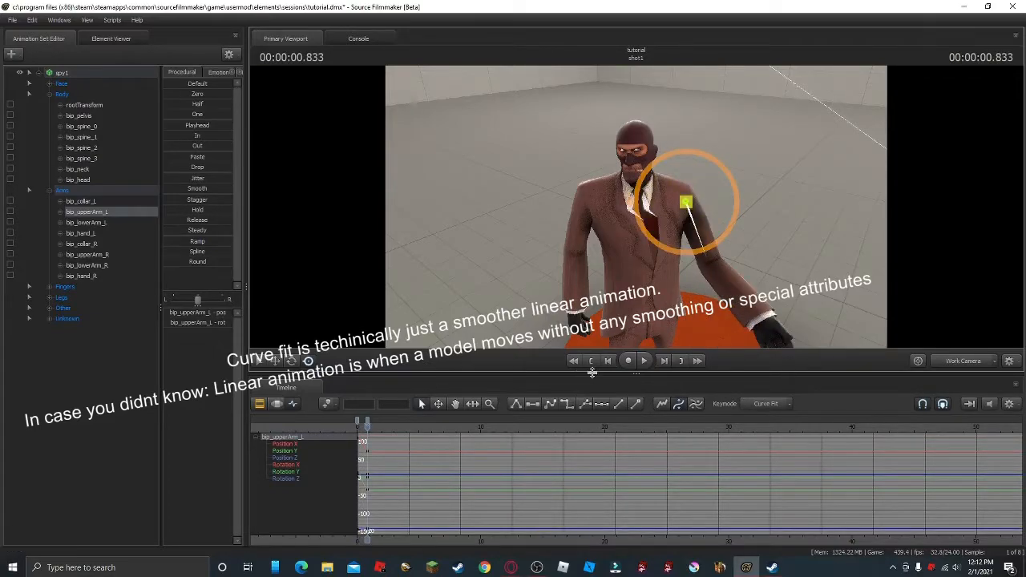
Play the Curve Fit arm animation and return the playhead to the start
left_click(591, 362)
key("space")
key("space")
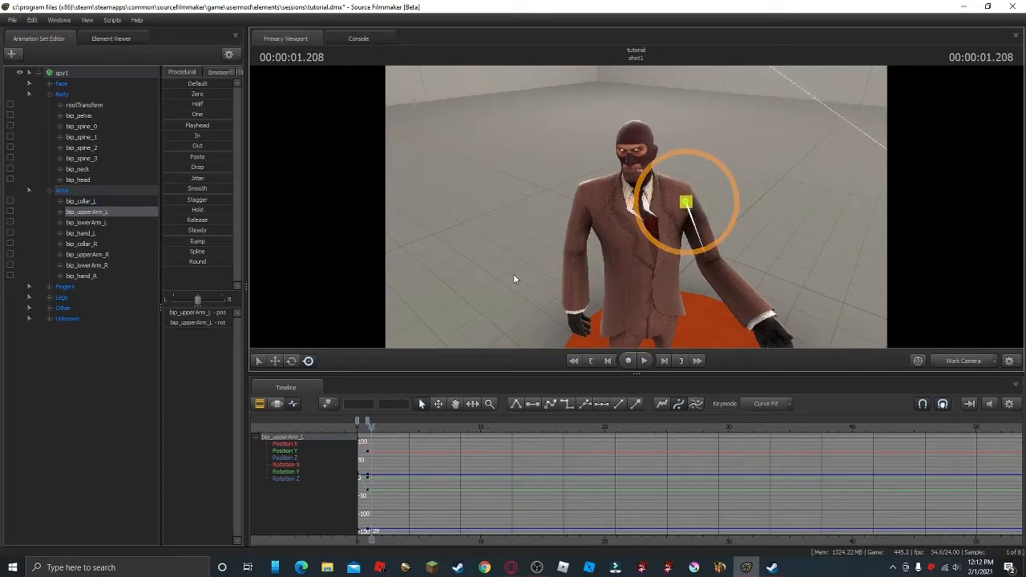
left_click_drag(367, 425, 356, 430)
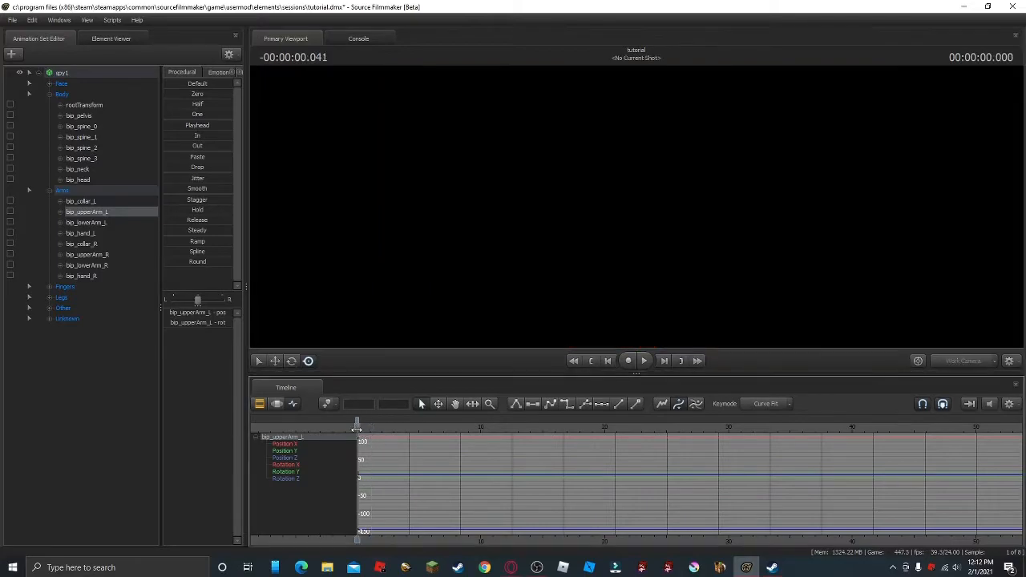
Undo the Curve Fit arm keys and change the keymode to Spline
key("ctrl+z")
key("ctrl+z")
left_click(358, 429)
left_click(785, 402)
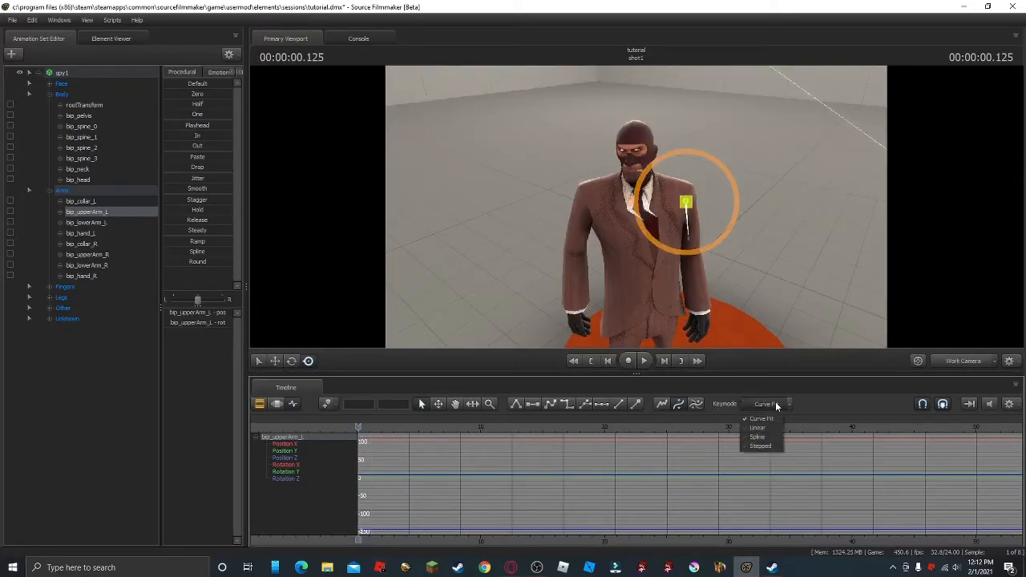
left_click(764, 445)
Key bip_upperArm_L near the start, advance the playhead, rotate the arm up to the side, and play the Spline motion
left_click(672, 237)
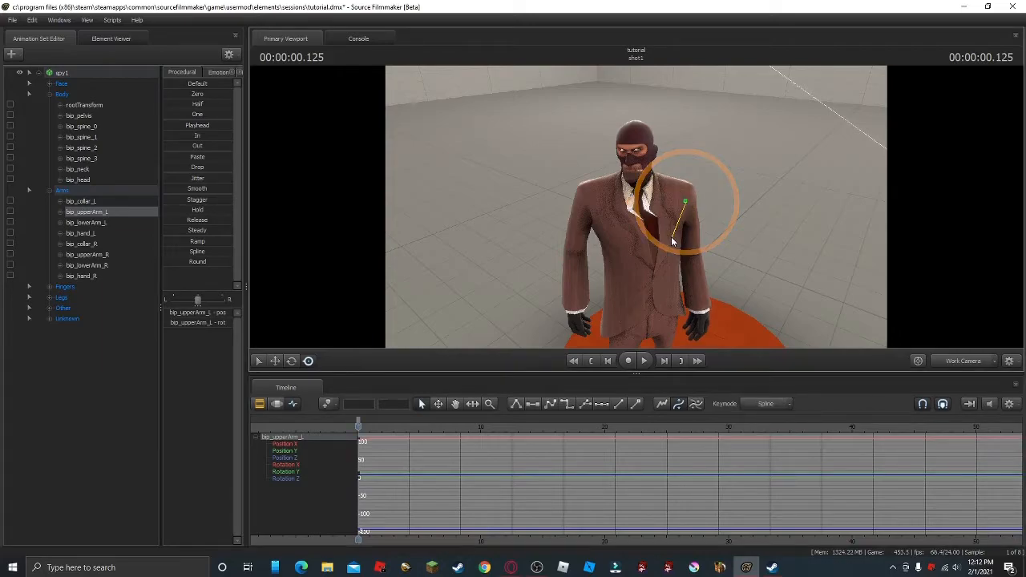
key("Right")
key("Right")
key("Right")
key("Right")
key("Right")
key("Right")
key("Right")
key("Right")
key("Right")
key("Right")
key("Right")
key("Right")
key("Right")
key("Right")
key("Right")
key("Right")
key("Right")
key("Right")
key("Right")
key("Right")
key("Right")
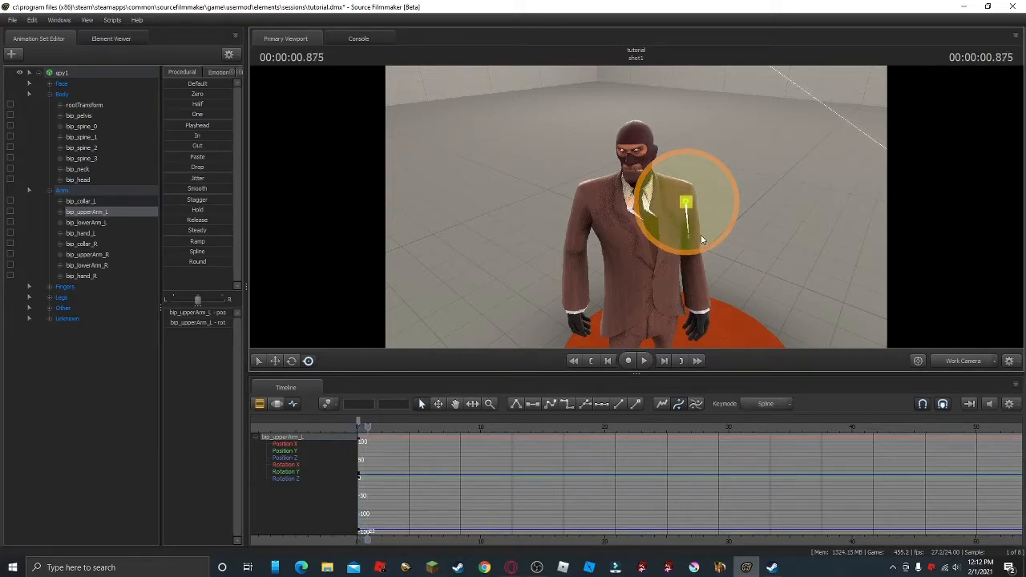
left_click_drag(704, 228, 698, 148)
key("space")
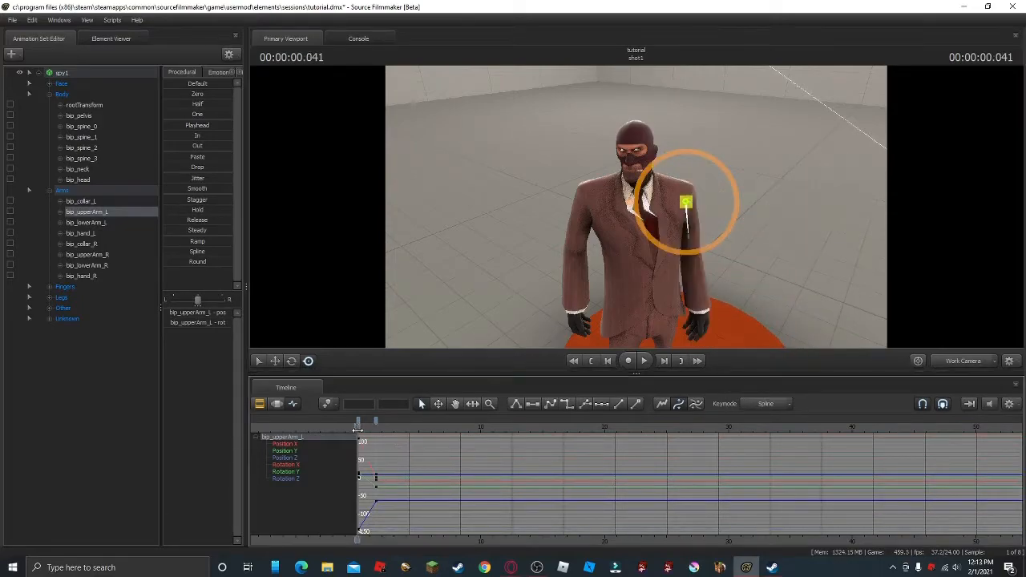
key("space")
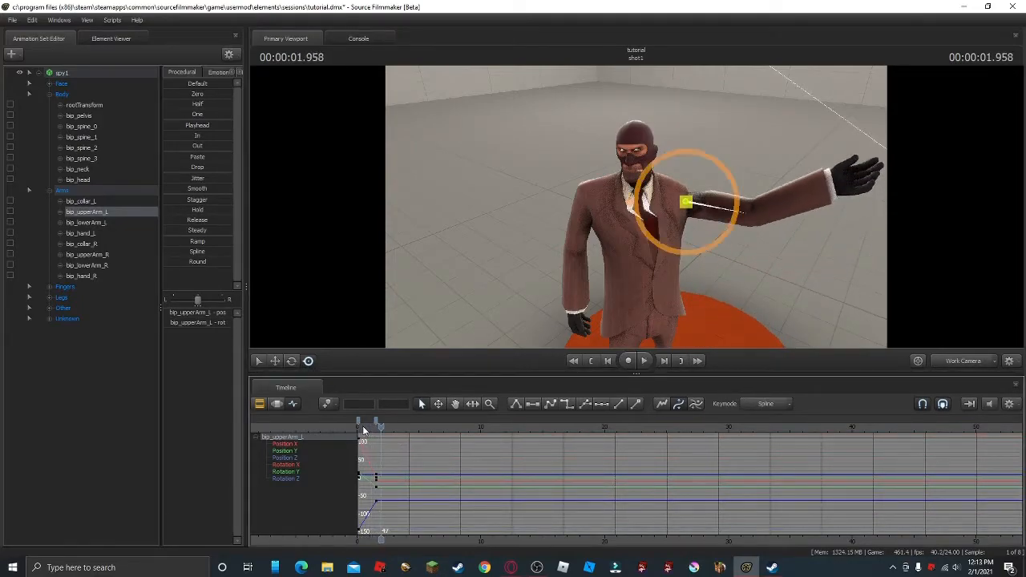
Add two further Spline keys with bip_upperArm_L rotated higher, placing the last one at 3.166 s
left_click_drag(374, 424, 385, 426)
mouse_move(692, 225)
left_mouse_down()
mouse_move(682, 215)
mouse_move(691, 217)
left_mouse_up()
key("Right")
key("Right")
key("Right")
key("Right")
key("Right")
key("Right")
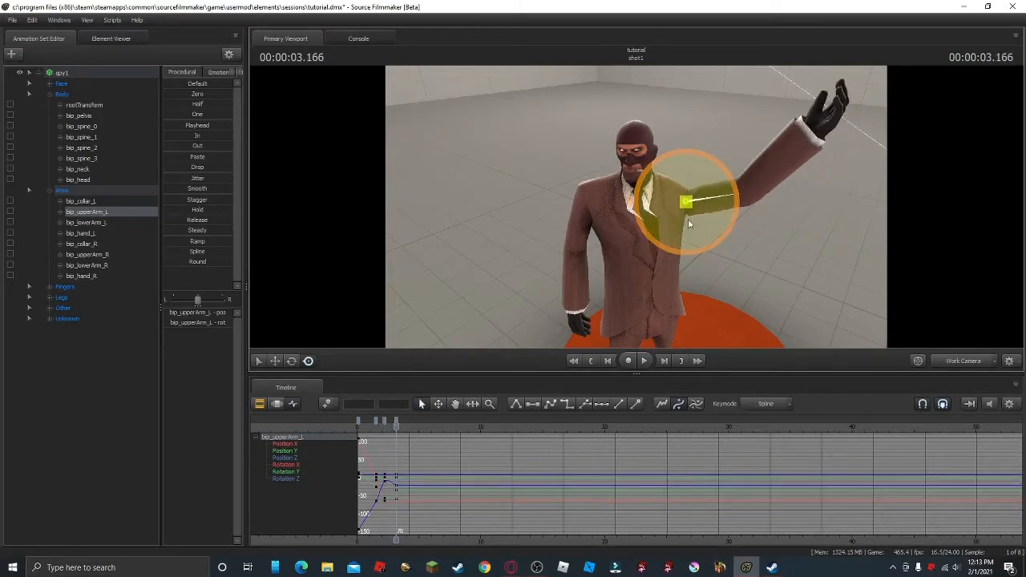
Play the extended Spline arm motion from the second key
left_click(376, 427)
key("space")
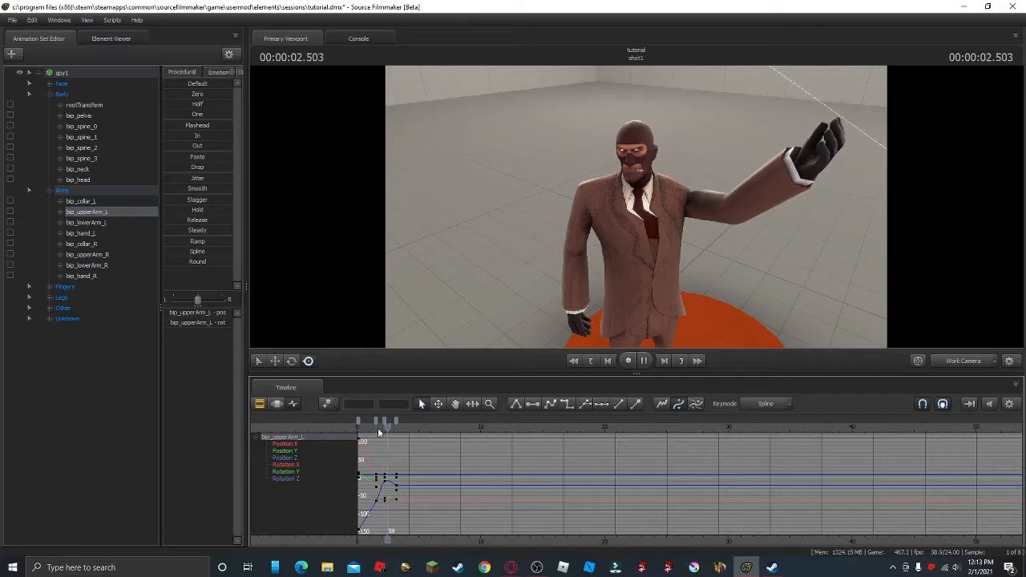
key("space")
Undo all the Spline keys on the left upper arm
key("ctrl+z")
key("ctrl+z")
key("ctrl+z")
key("ctrl+z")
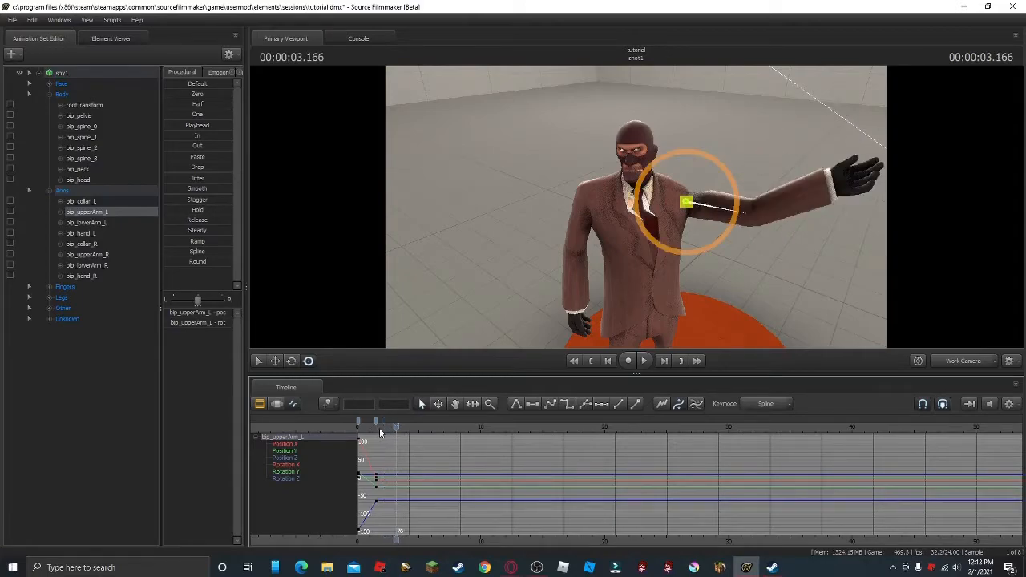
key("ctrl+z")
key("ctrl+z")
key("ctrl+z")
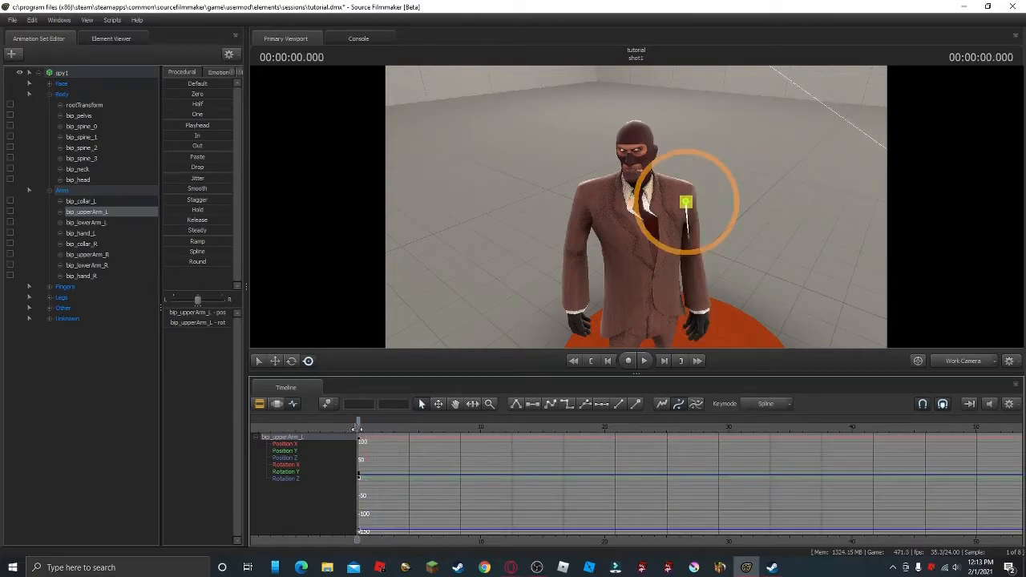
Set the keymode to Curve Fit, move the playhead from 0.125 s to 0.708 s, and rotate bip_upperArm_L to key a new arm pose
left_click(361, 430)
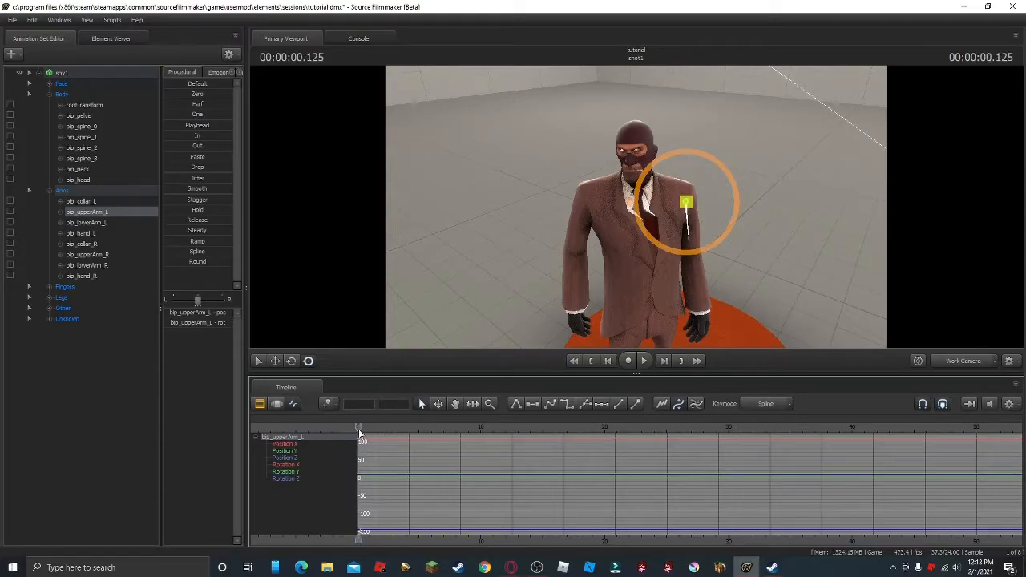
left_click(765, 417)
right_click(687, 232)
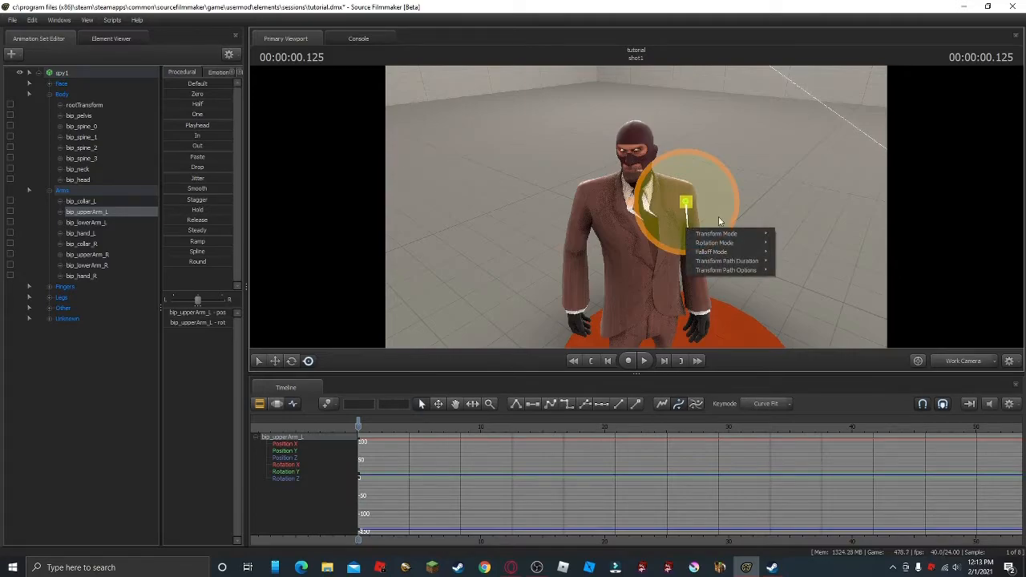
left_click_drag(617, 233, 609, 233)
left_click_drag(754, 308, 628, 199)
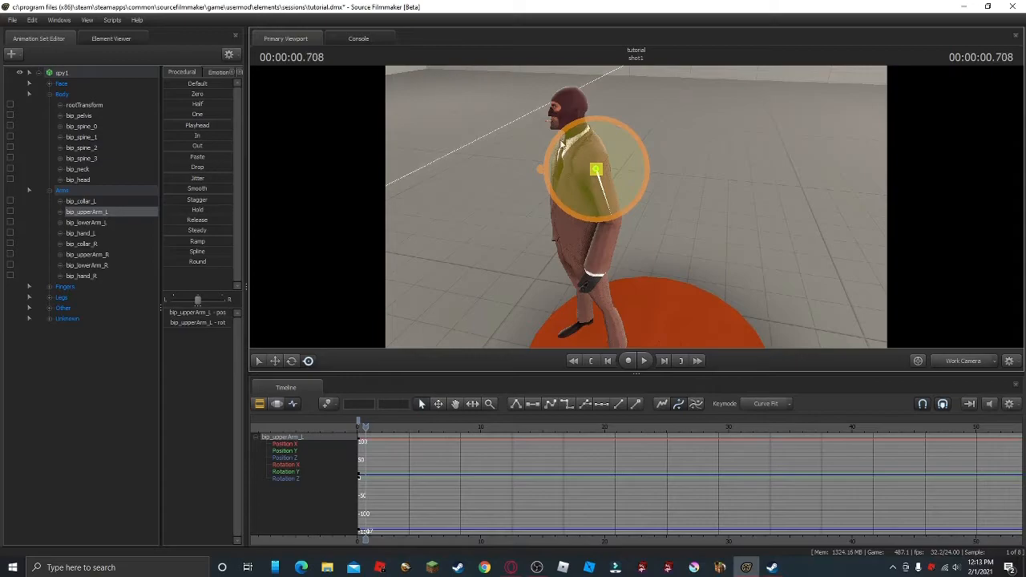
left_click_drag(595, 150, 619, 131)
Play the new Curve Fit arm motion from the side and return the playhead to the start
key("space")
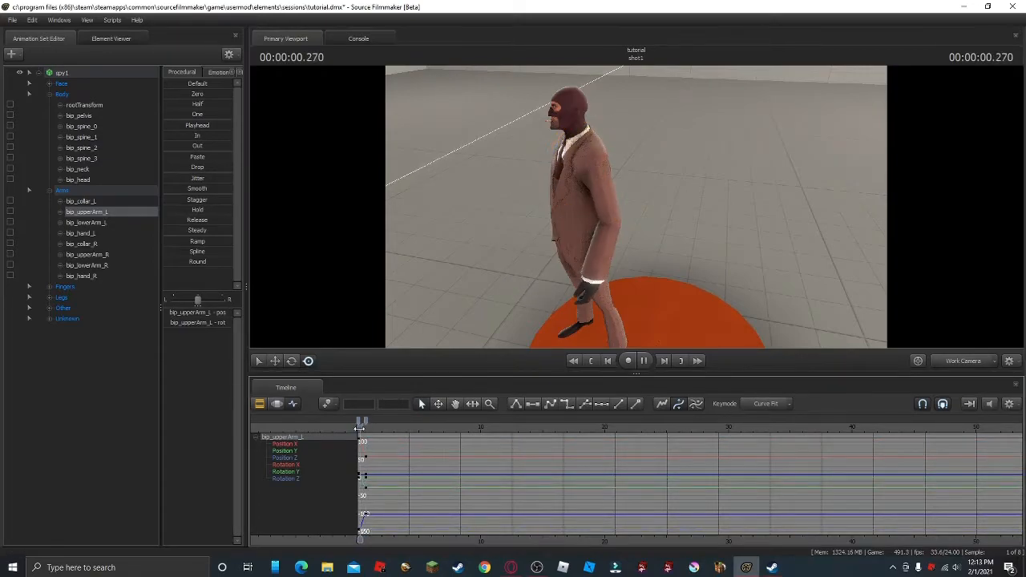
key("space")
left_click(359, 427)
Select bip_lowerArm_L and rotate it so the forearm bends up and outward, with its last key at 1.000 s
left_click(673, 210)
left_click_drag(675, 217, 681, 190)
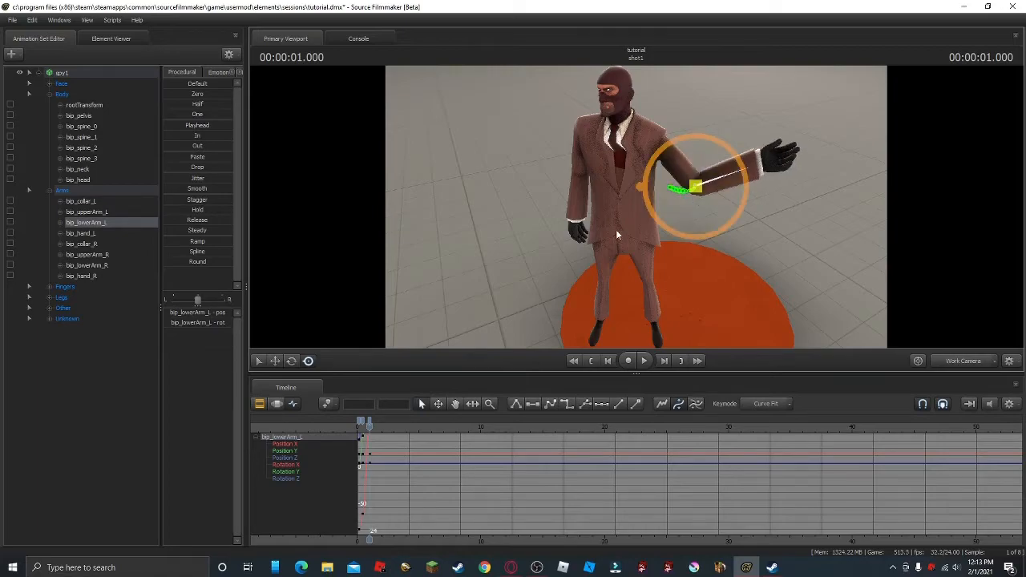
Delete the middle keyframe of bip_lowerArm_L and move its last keyframe to frame 14
left_click(363, 421)
key("Delete")
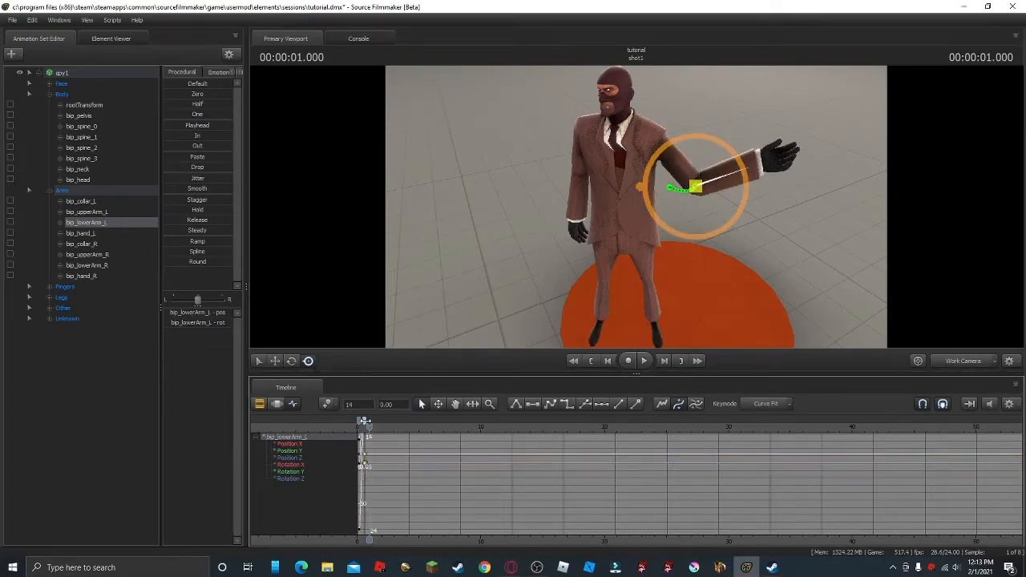
Play the retimed forearm animation from the start, then put the playhead back at the beginning
left_click(359, 425)
key("space")
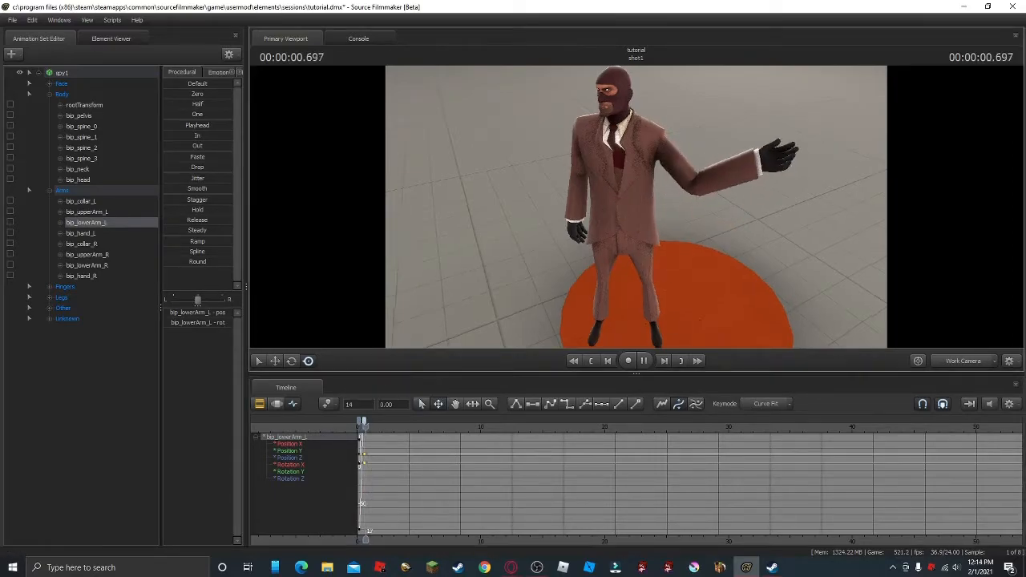
left_click_drag(645, 205, 705, 192)
key("space")
left_click(358, 434)
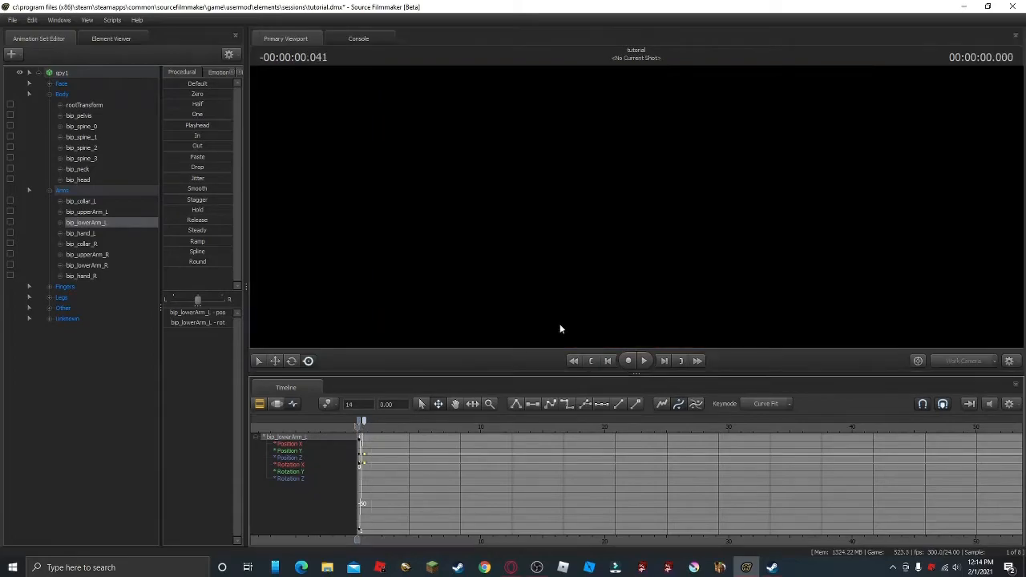
Switch the viewport from the work camera to camera1 and play the shot briefly
left_click(945, 363)
key("space")
key("space")
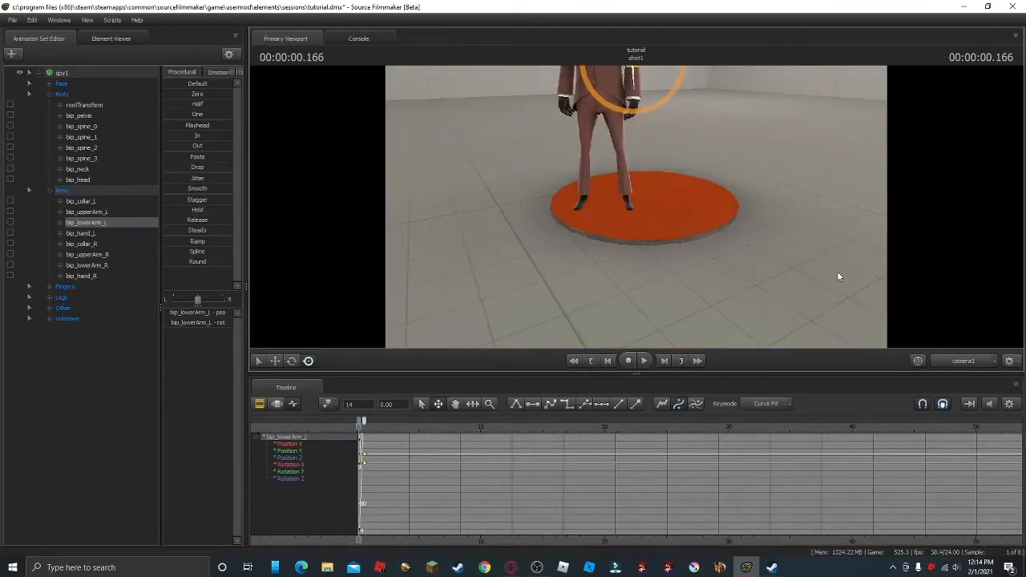
Move camera1 in to frame the spy's upper body and play the left arm animation from the start
left_click_drag(840, 276, 839, 192)
key("w")
left_click_drag(635, 207, 700, 194)
key("s")
key("w")
key("a")
key("space")
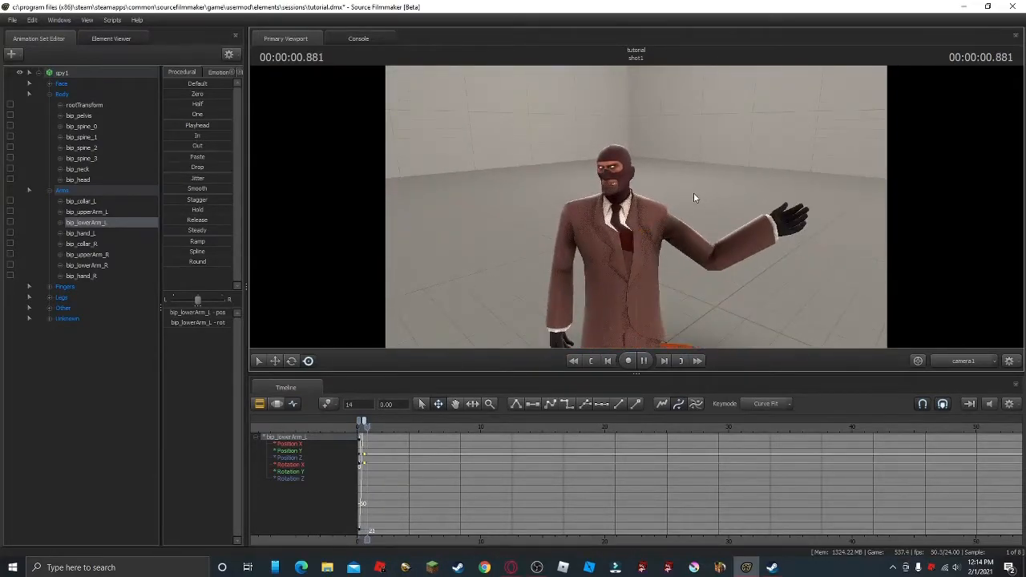
left_click(359, 428)
key("space")
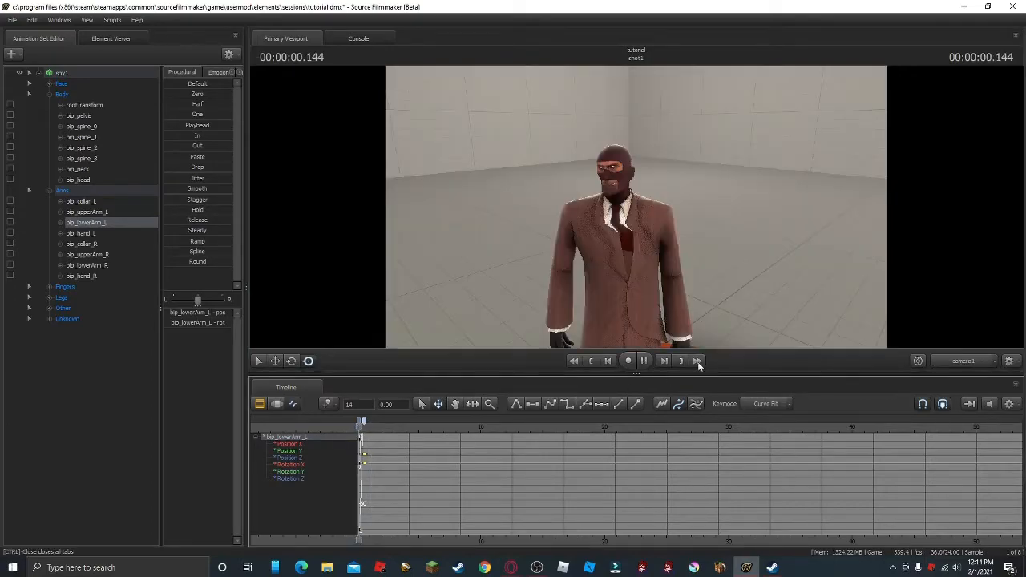
key("space")
Switch the viewport back to the work camera and select the spy's bip_upperArm_R
left_click(955, 361)
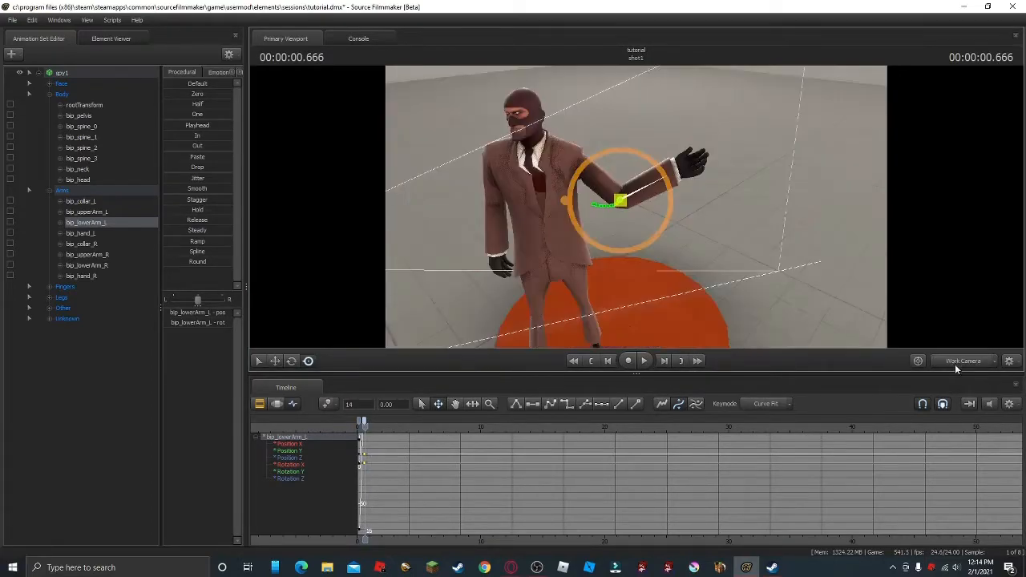
left_click_drag(402, 226, 389, 212)
key("ctrl")
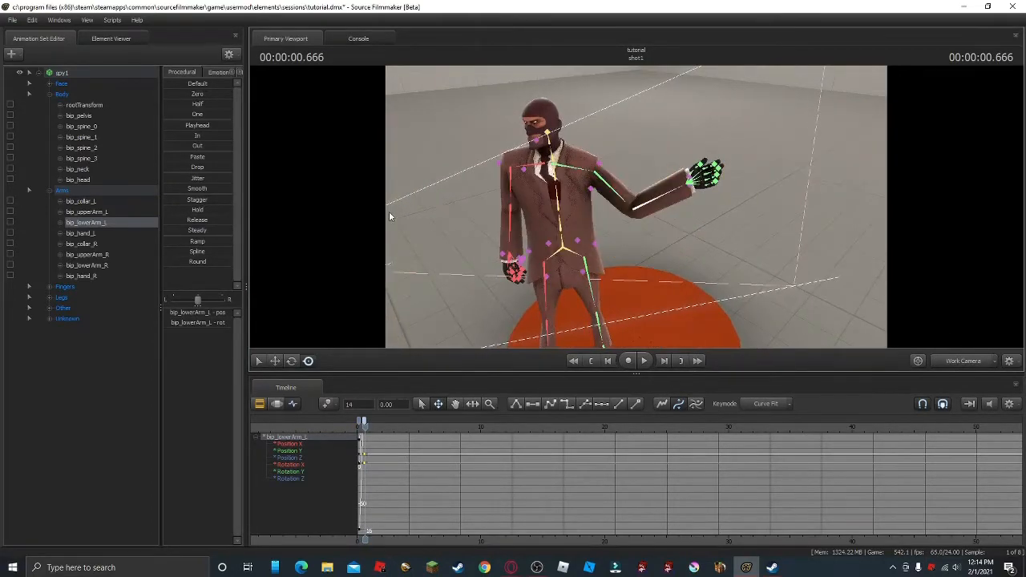
left_click(511, 193)
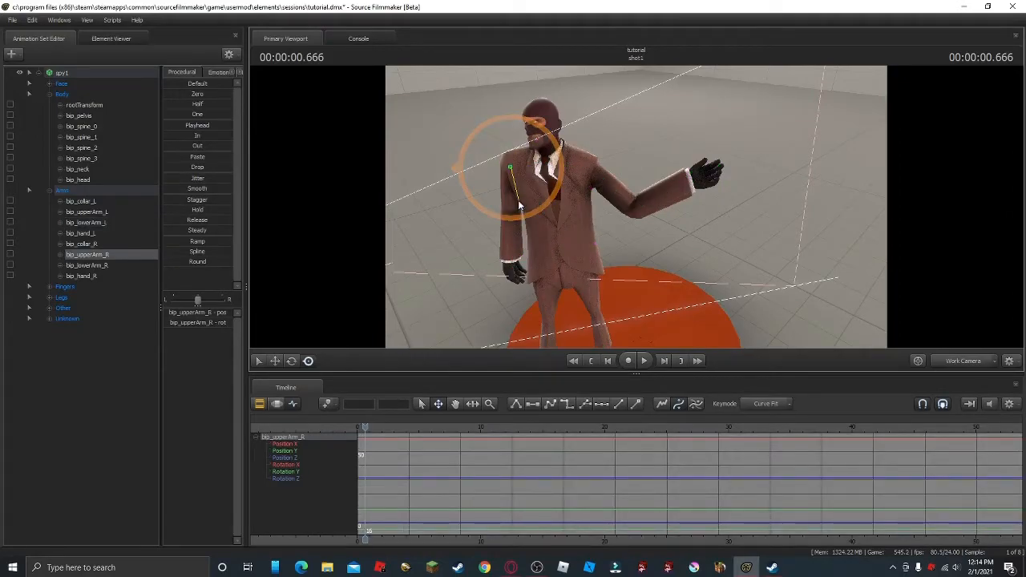
Add a keyframe for bip_upperArm_R and move it to frame 2
key("m")
key("Left")
key("Left")
key("Left")
key("Left")
key("Left")
key("Left")
key("Left")
key("Left")
key("Left")
key("Left")
key("Left")
key("Left")
key("Left")
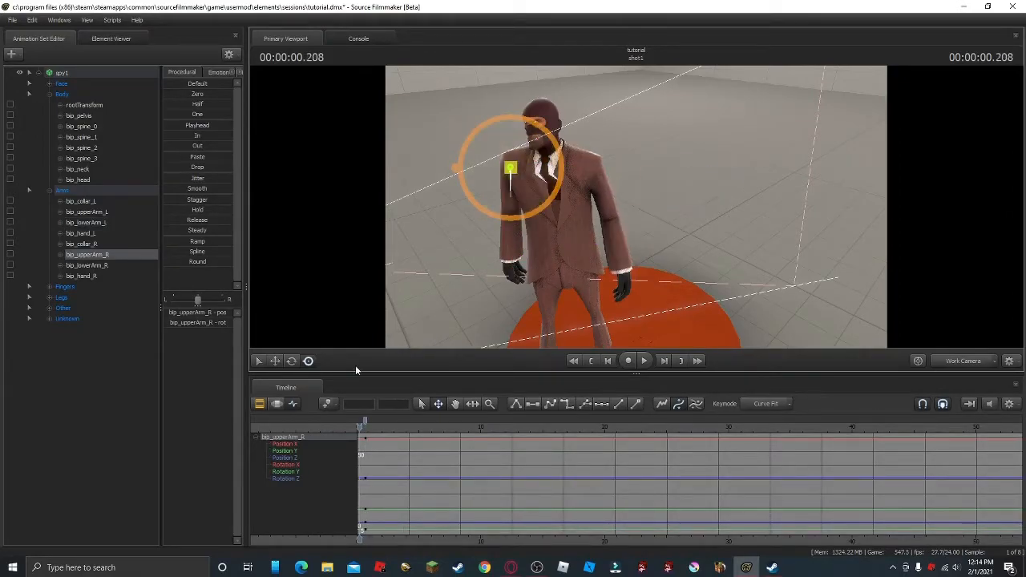
left_click_drag(365, 421, 359, 422)
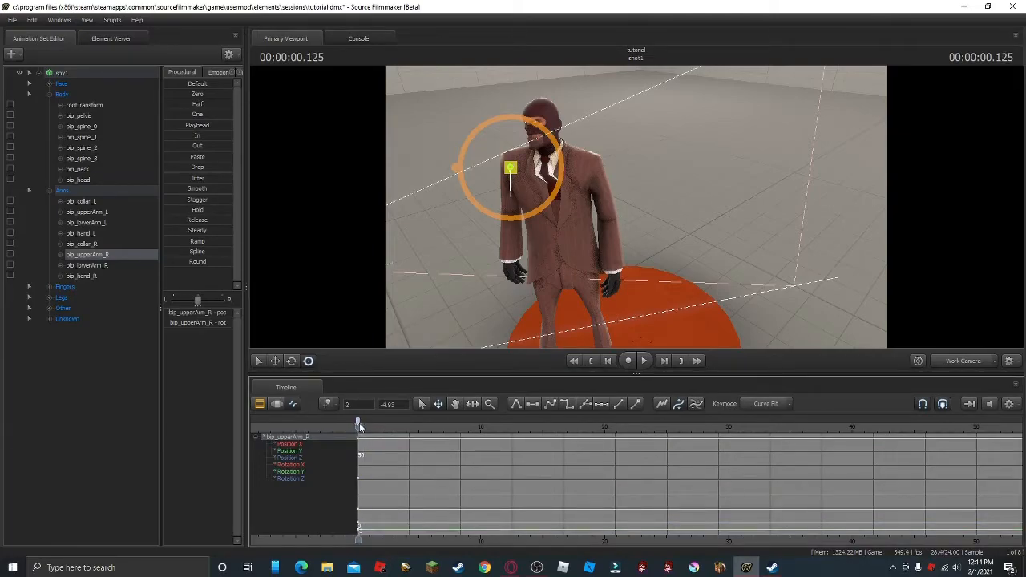
Rotate bip_upperArm_R slightly outward from the body at 0.750 s
key("Right")
key("Right")
key("Right")
key("Right")
key("Right")
key("Right")
key("Right")
key("Right")
key("Right")
key("Right")
key("Right")
key("Right")
key("Right")
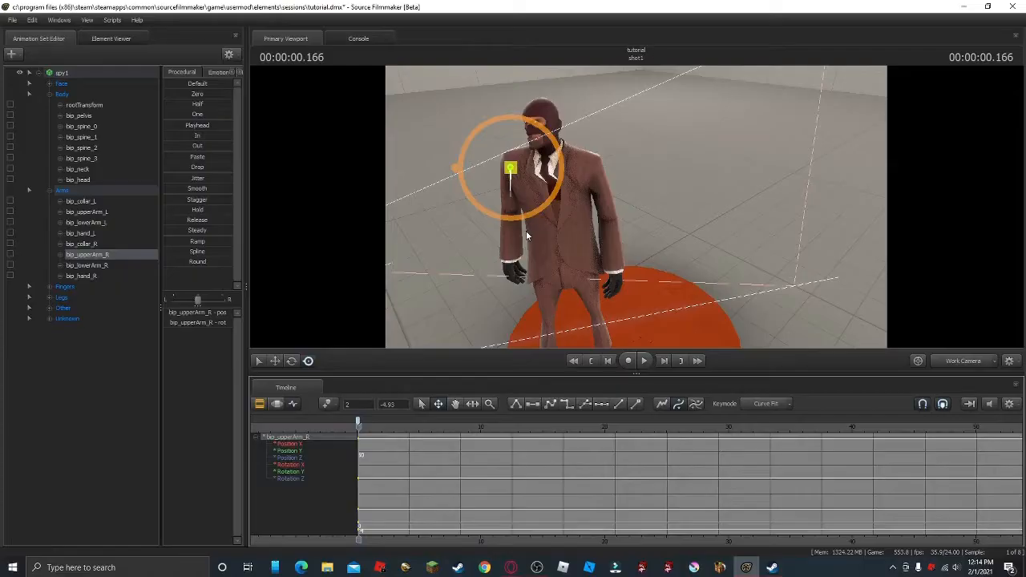
key("Right")
left_click_drag(574, 210, 559, 169)
key("w")
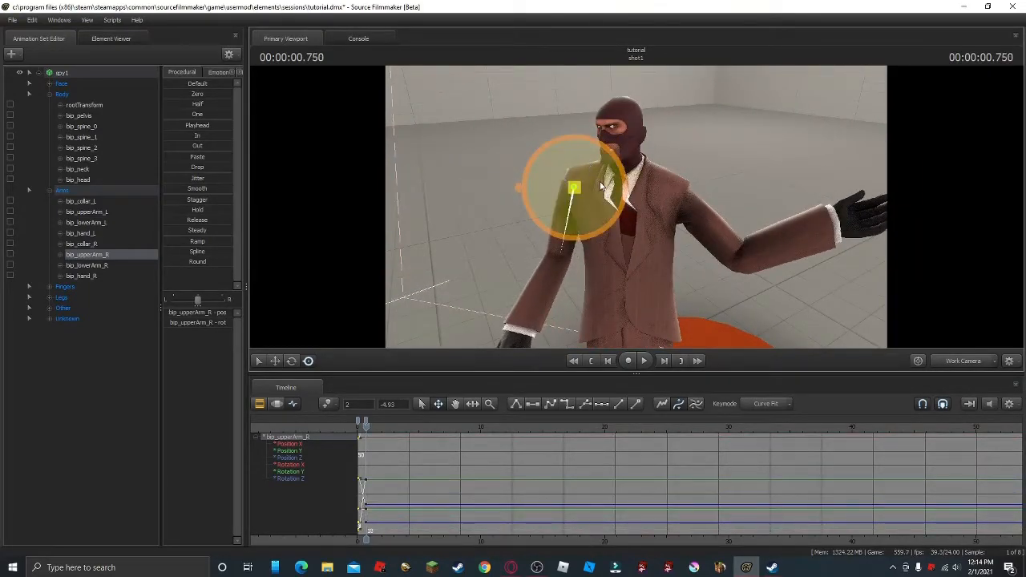
Rotate bip_upperArm_R further outward at 1.208 s so the right arm is raised to the side
key("Right")
key("Right")
key("Right")
key("Right")
key("Right")
key("Right")
key("Right")
key("Right")
key("Right")
key("Right")
key("Right")
left_click_drag(548, 205, 549, 171)
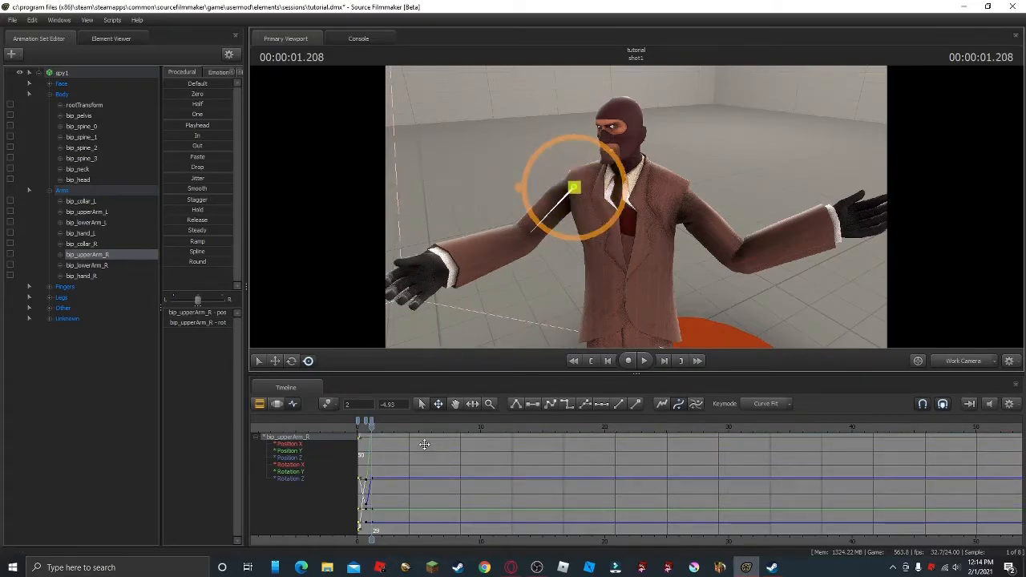
Play the right arm motion from the start and delete the middle keyframe of bip_upperArm_R
left_click(359, 426)
key("space")
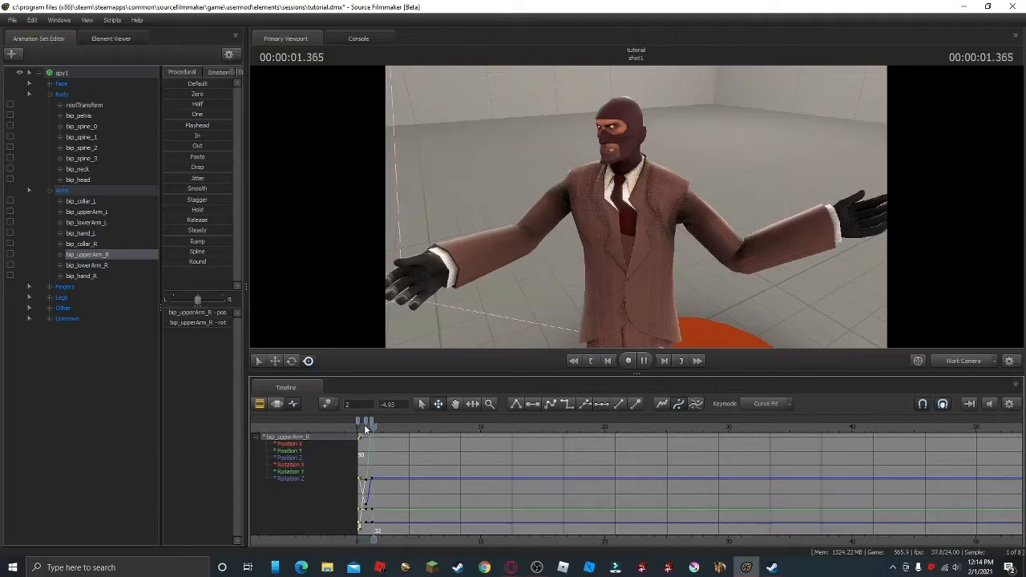
key("space")
left_click(366, 420)
key("Delete")
Replay the right arm motion and move the last bip_upperArm_R keyframe closer to the start
left_click(357, 425)
key("space")
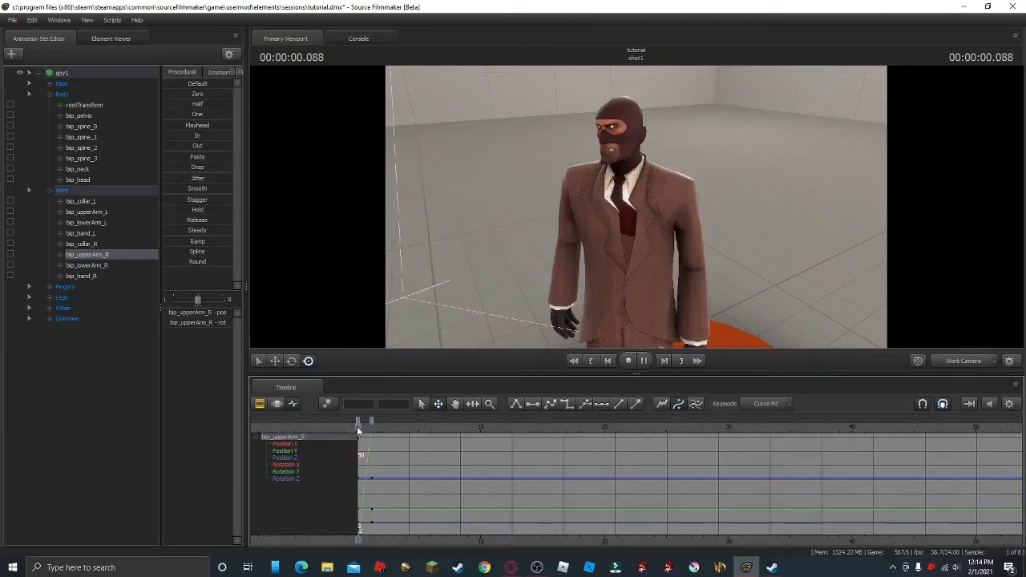
key("space")
left_click_drag(373, 420, 362, 422)
Select bip_lowerArm_R and rotate it so the right forearm bends up and outward, with a key at 0.750 s
left_click(500, 270)
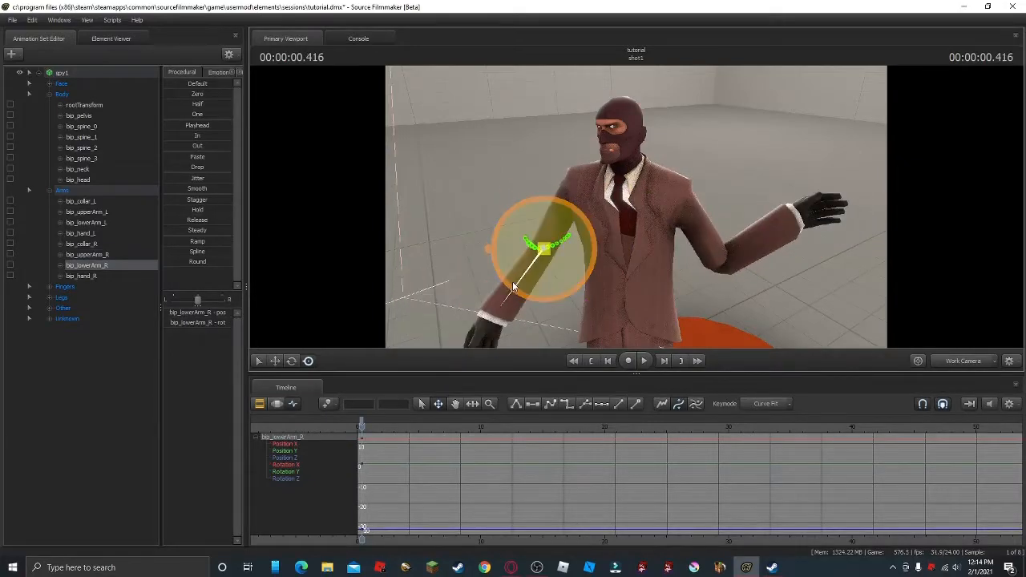
left_click_drag(513, 287, 463, 341)
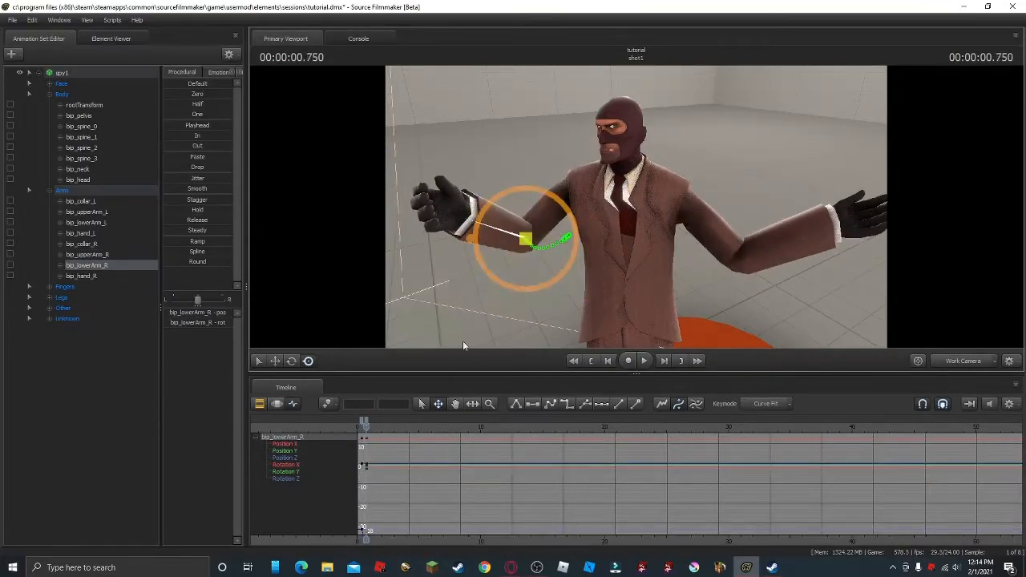
left_click_drag(366, 422, 371, 409)
left_click_drag(498, 255, 481, 196)
left_click_drag(458, 317, 449, 337)
key("s")
key("w")
Play the two-arm animation from the start, then clear the bone selection and put the playhead back at the beginning
left_click(358, 425)
key("space")
key("space")
left_click(749, 273, "ctrl")
key("w")
left_click_drag(745, 274, 509, 414)
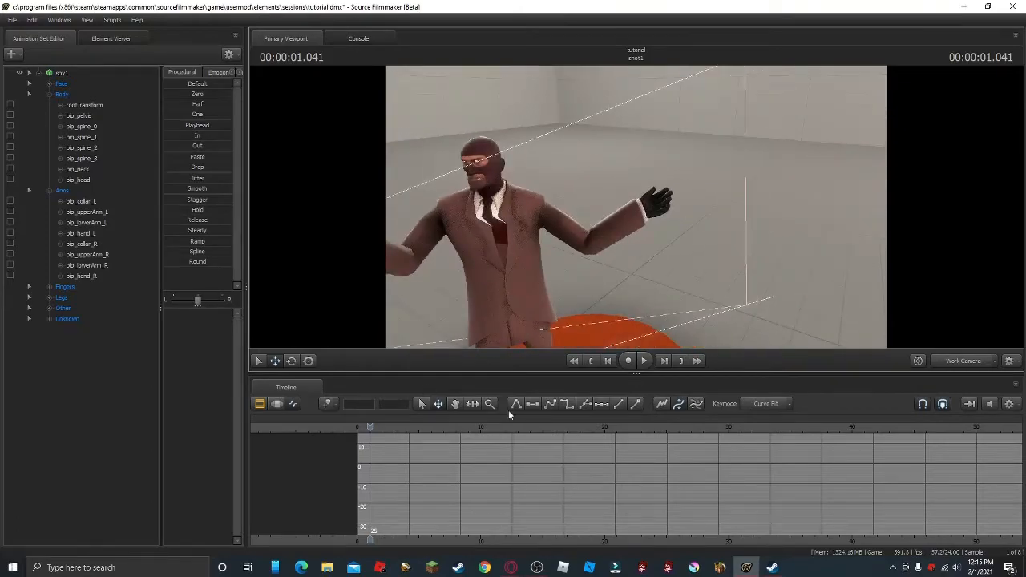
left_click(592, 361)
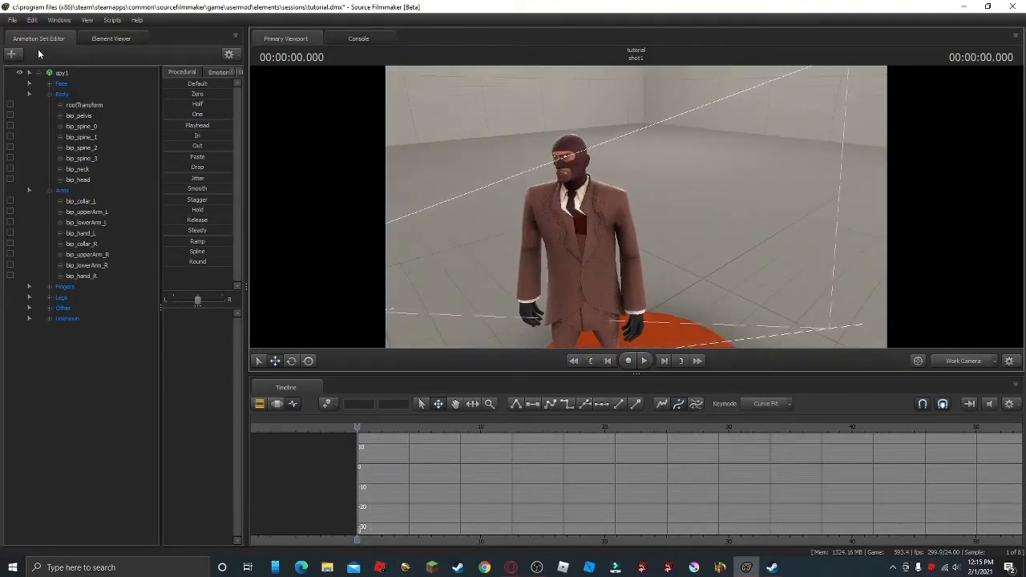
Start creating an animation set for a new model
left_click(16, 59)
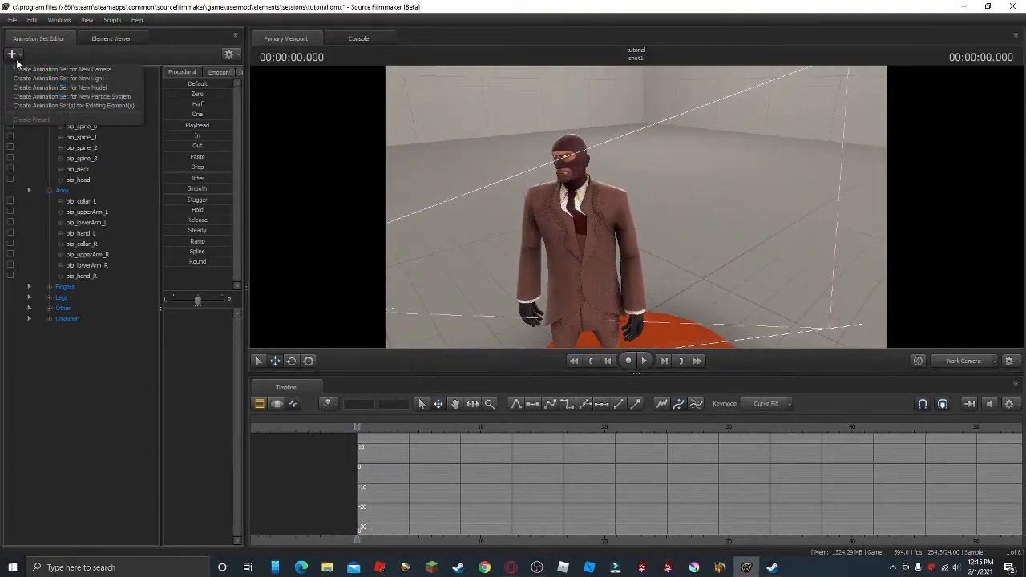
left_click(13, 54)
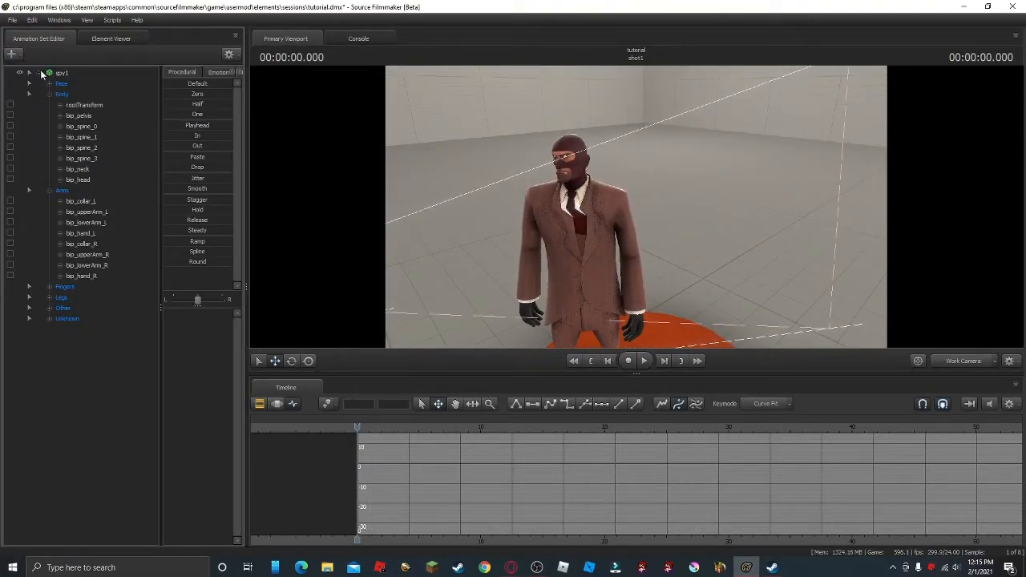
left_click(12, 54)
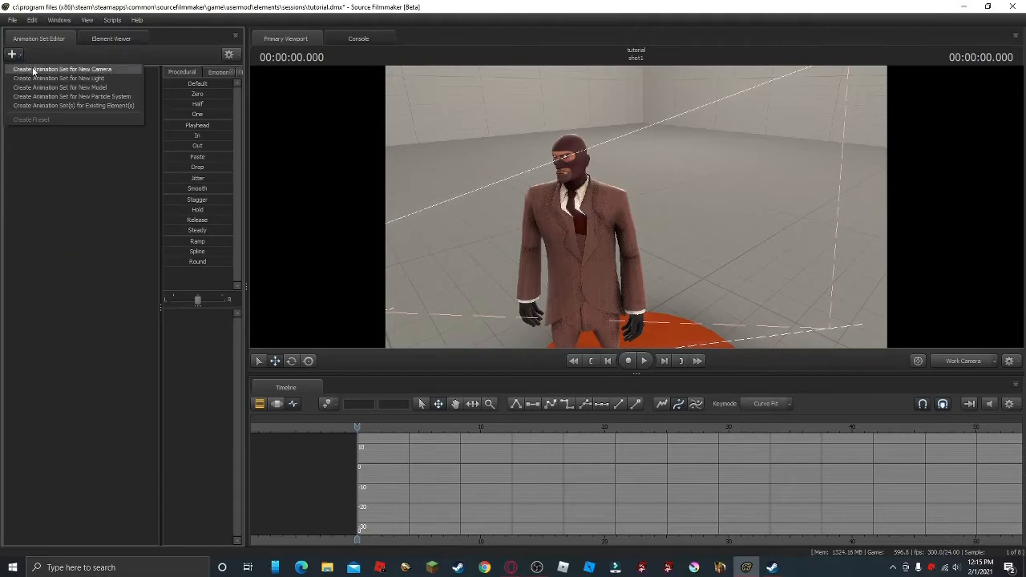
left_click(72, 87)
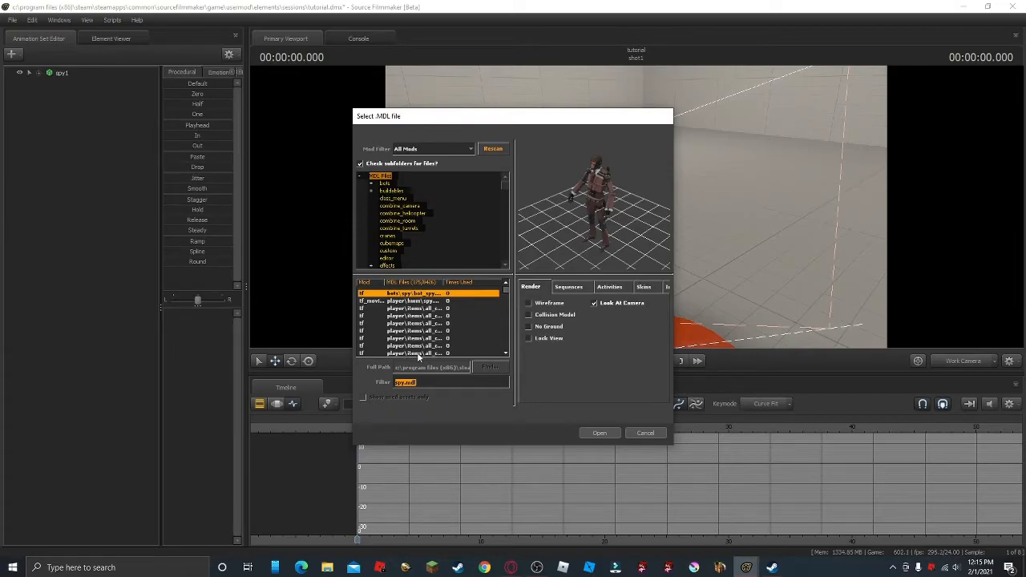
Browse the item models filtered by spy.mdl and examine their previews
scroll(431, 335, "down", 1)
left_click(431, 329)
scroll(432, 329, "down", 3)
left_click(433, 328)
scroll(433, 329, "down", 2)
left_click(432, 327)
scroll(432, 330, "down", 1)
left_click(432, 325)
left_click(459, 331)
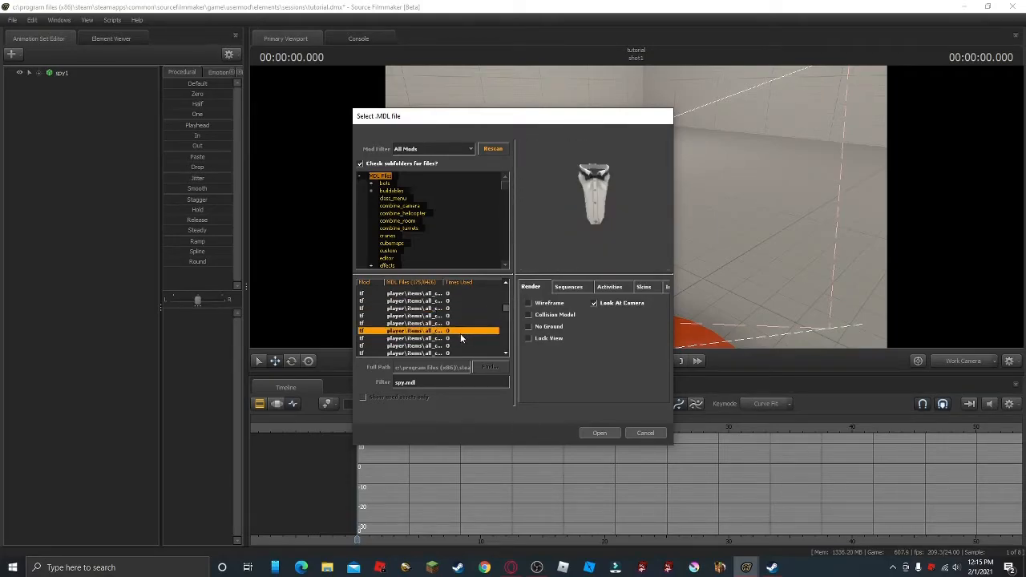
left_click(457, 339)
left_click(450, 331)
left_click_drag(524, 211, 561, 229)
scroll(407, 341, "down", 2)
left_click(413, 340)
left_click(423, 330)
left_click(429, 323)
left_click(432, 309)
left_click(431, 316)
left_click(427, 337)
scroll(427, 341, "down", 1)
left_click(429, 330)
left_click(426, 323)
scroll(425, 327, "down", 2)
scroll(427, 329, "up", 2)
left_click(433, 331)
scroll(439, 343, "down", 1)
left_click(435, 340)
left_click(428, 331)
left_click(428, 352)
left_click(429, 345)
left_click(426, 338)
scroll(425, 333, "down", 2)
left_click(419, 310)
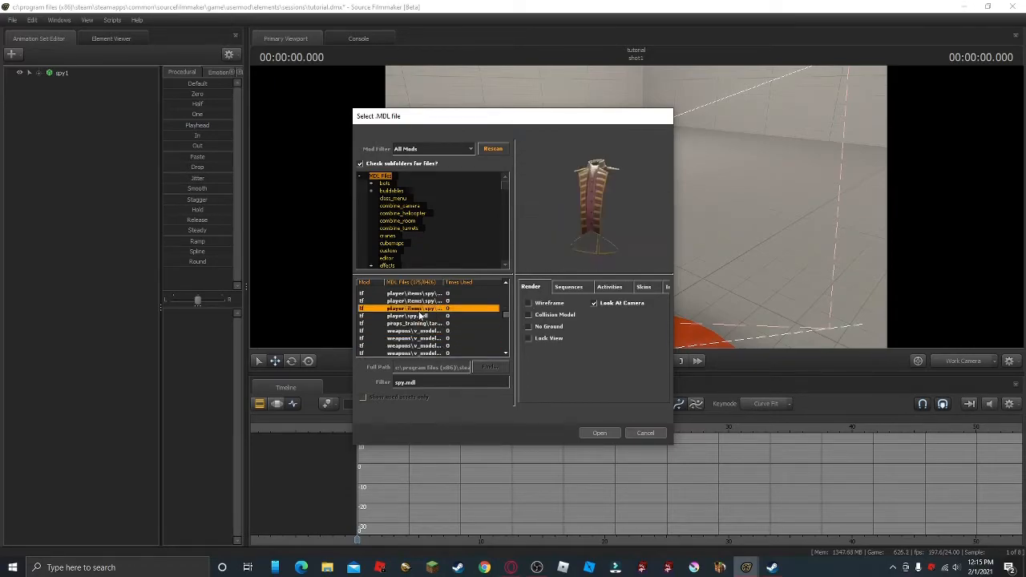
Preview player\spy.mdl and the weapon models below it, and look at the model's sequences
left_click(418, 317)
left_click_drag(577, 215, 578, 237)
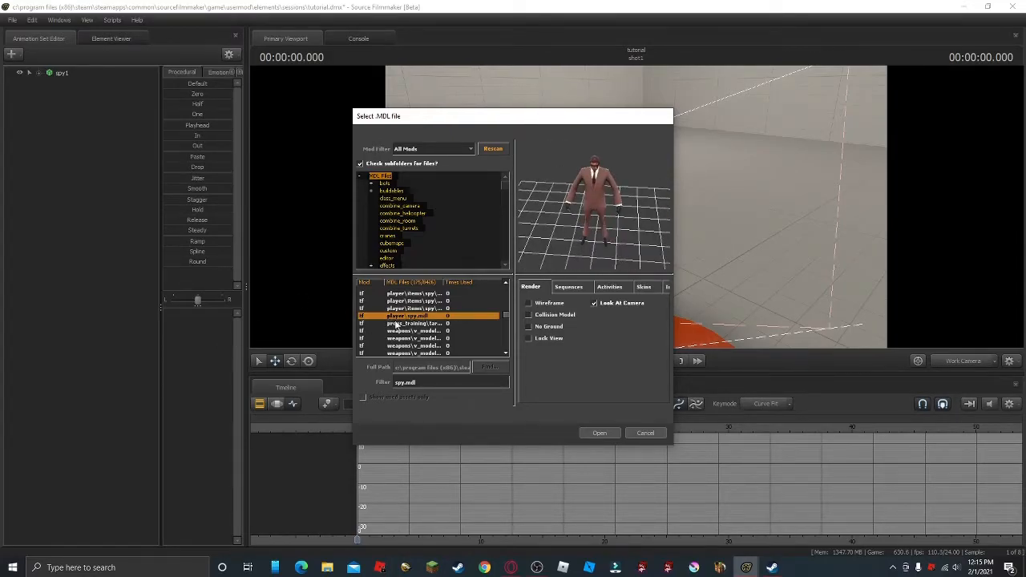
scroll(484, 324, "up", 1)
mouse_move(505, 314)
left_mouse_down()
mouse_move(505, 277)
mouse_move(496, 318)
left_mouse_up()
scroll(497, 313, "up", 5)
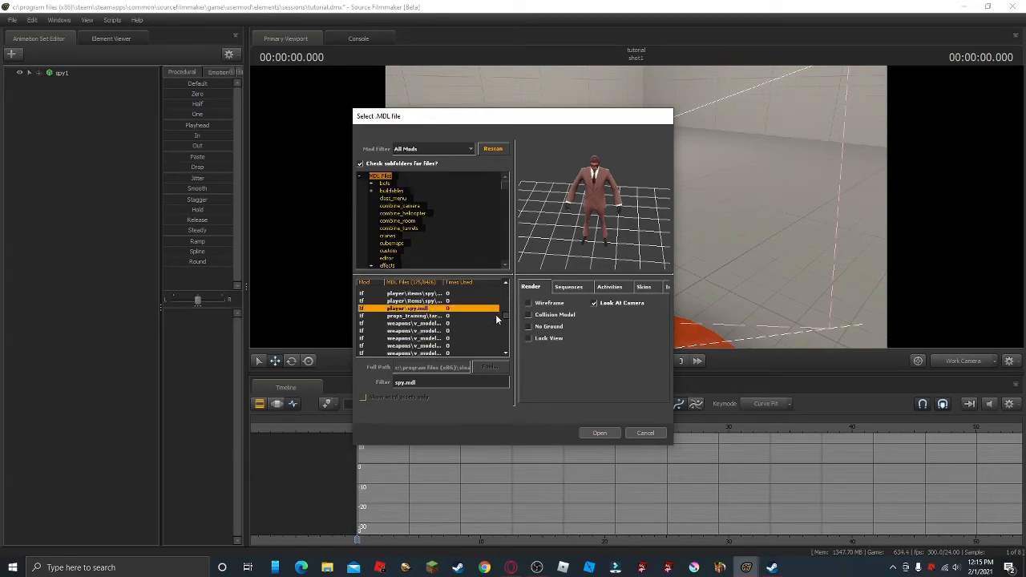
left_click_drag(641, 232, 610, 247)
left_click(427, 323)
key("Down")
key("Down")
key("Down")
key("Down")
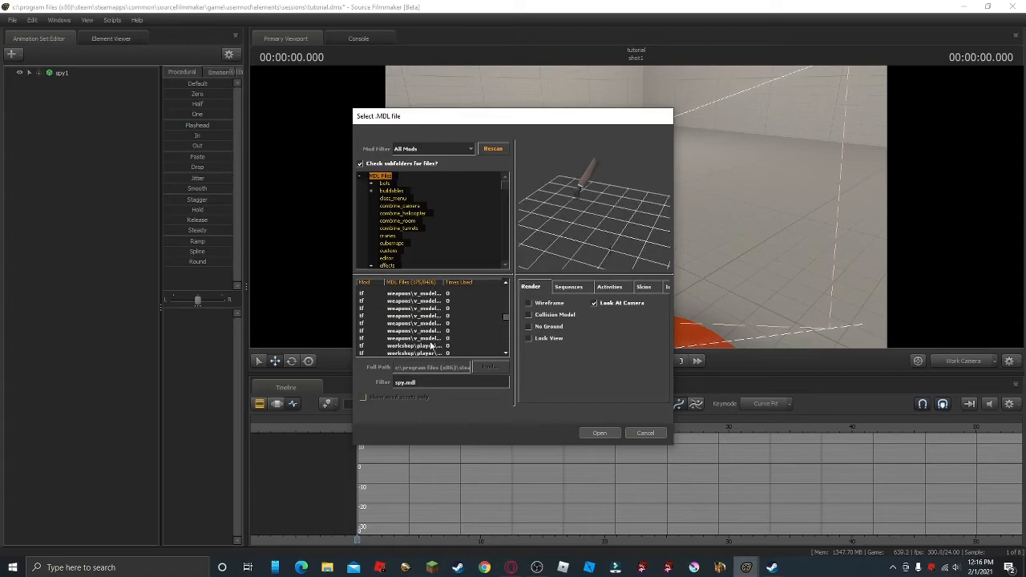
left_click(568, 286)
left_click(543, 326)
Find the briskweather_beanie model for the spy among the workshop items and add it to the scene
left_click(414, 344)
scroll(412, 345, "down", 1)
left_click(410, 345)
scroll(417, 341, "down", 1)
left_click(420, 332)
scroll(429, 335, "down", 1)
left_click(430, 334)
left_click_drag(592, 246, 604, 202)
left_click(598, 430)
Select the beanie's bip_head and expand spy1 with its Body controls in the Animation Set Editor
left_click(502, 222)
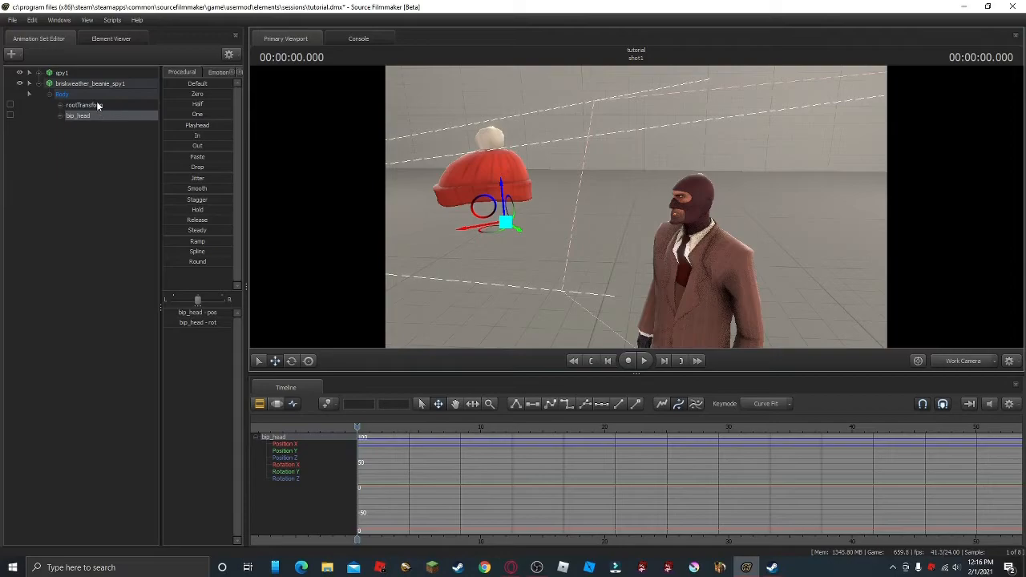
left_click(39, 73)
left_click(50, 94)
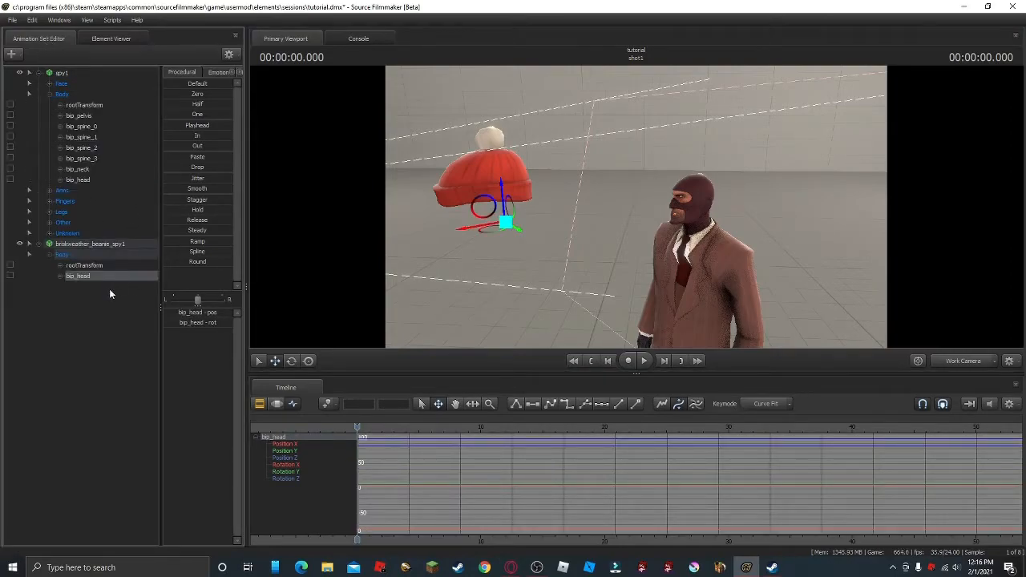
Try locking the spy's bip_head to the beanie's bip_head, then undo it
left_click_drag(67, 275, 96, 183)
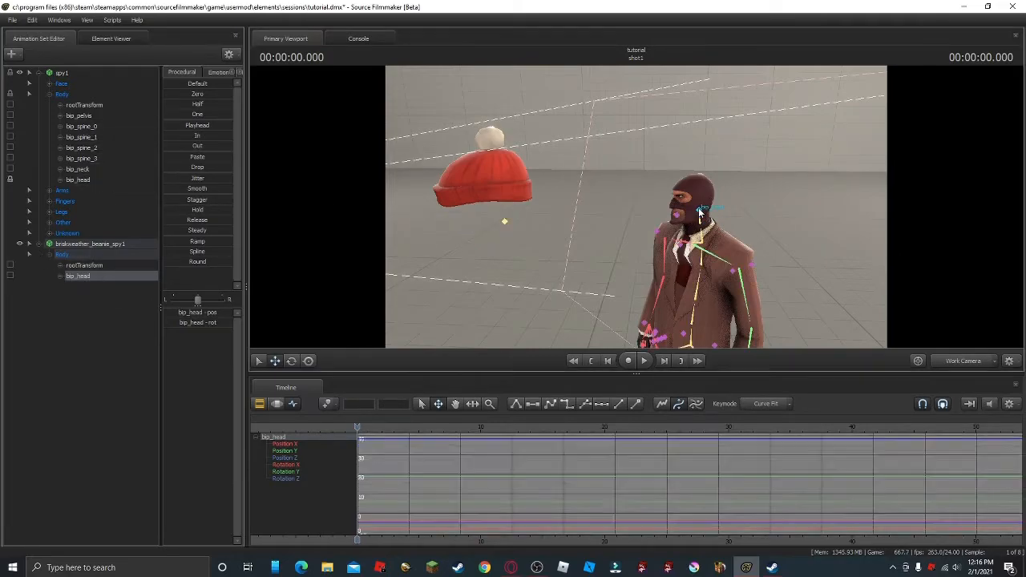
left_click(699, 213)
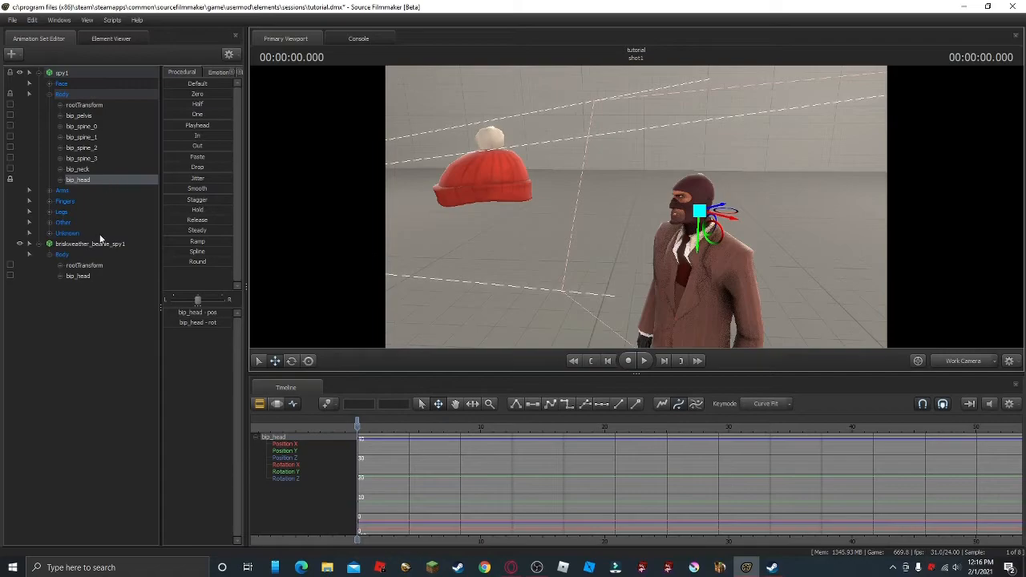
key("ctrl+z")
Lock the beanie's bip_head to the spy's bip_head and test it by moving the head, undoing each test move
left_click_drag(86, 182, 89, 278)
left_click_drag(699, 212, 706, 198)
key("ctrl+z")
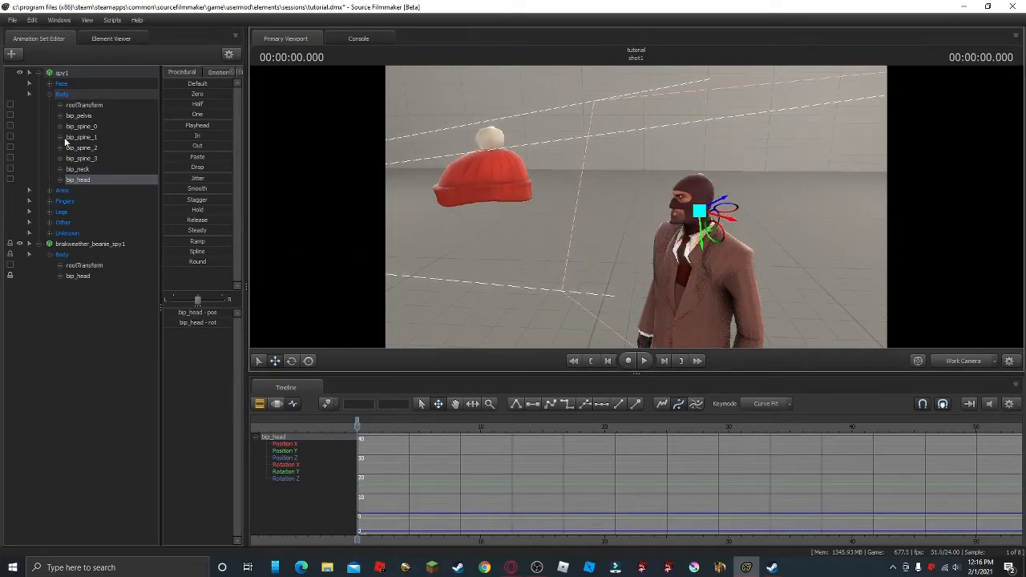
left_click_drag(95, 184, 97, 274)
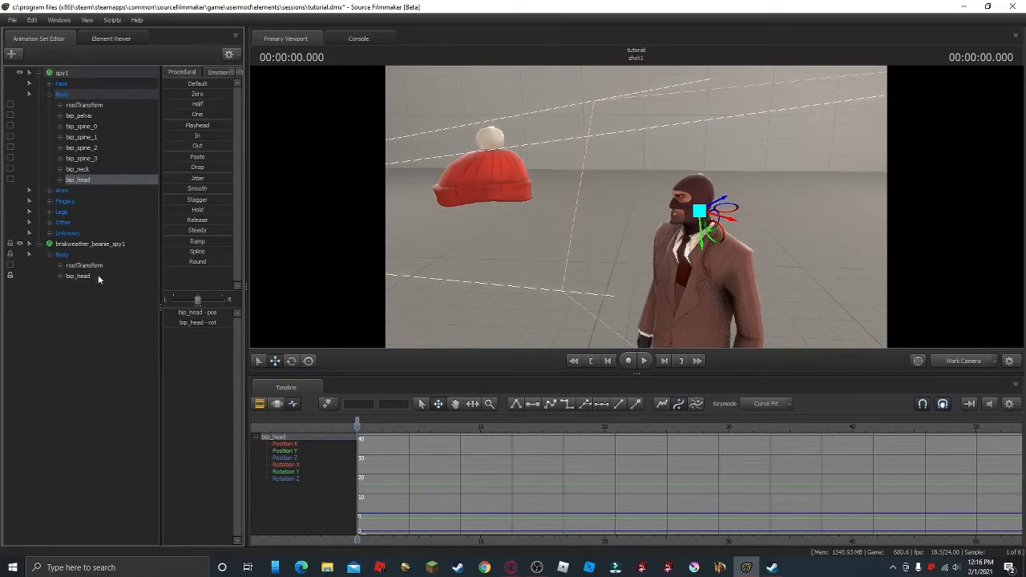
left_click_drag(696, 210, 691, 200)
key("ctrl+z")
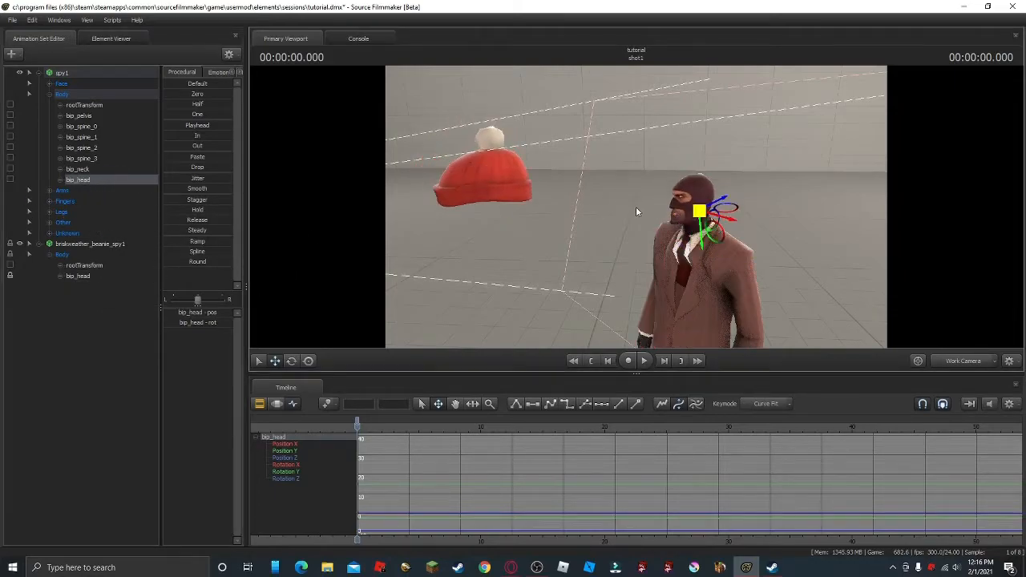
Move and rotate the beanie's bip_head so the hat sits fitted on the spy's head
left_click(505, 221, "ctrl")
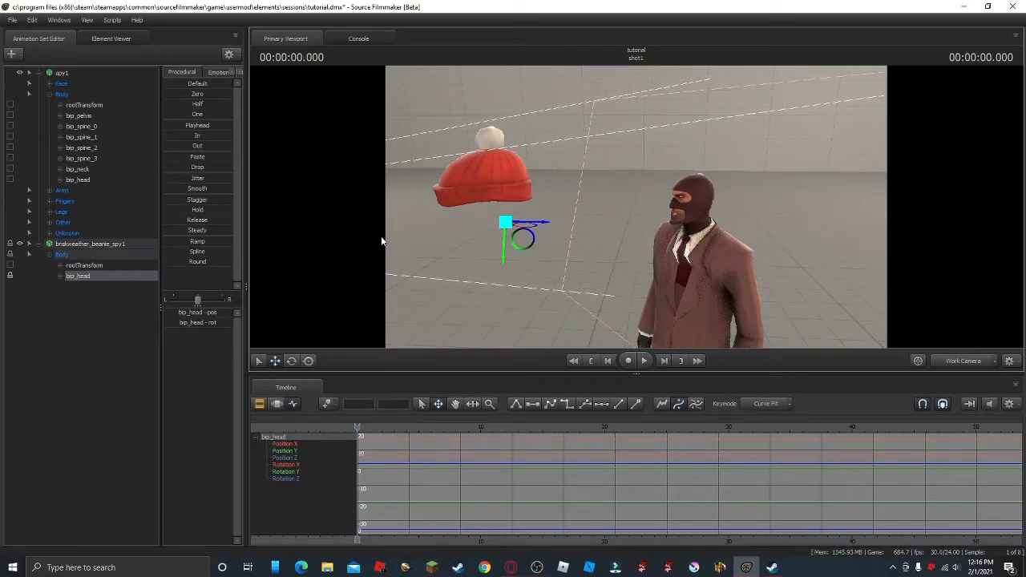
left_click(84, 265)
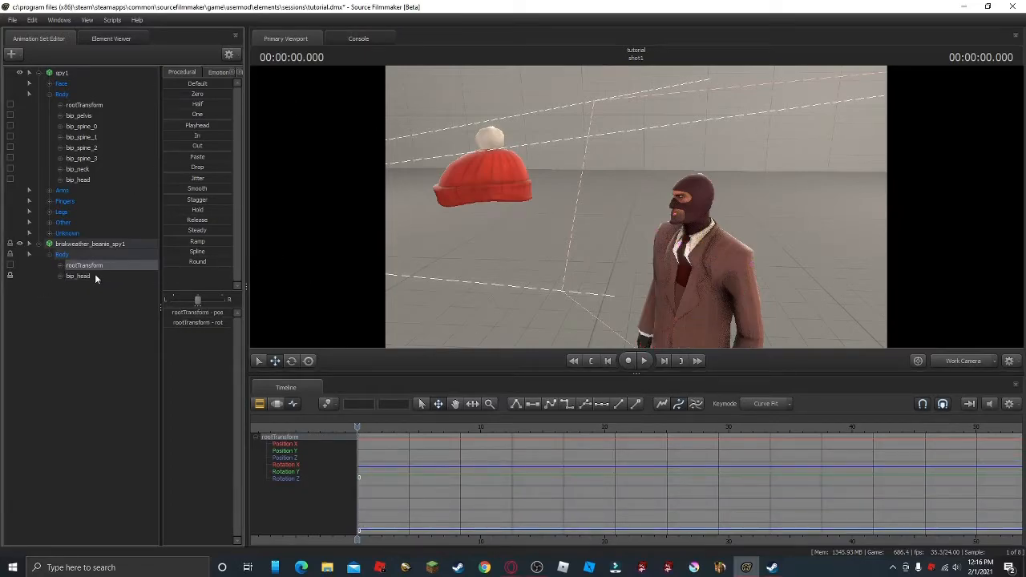
left_click(79, 276)
left_click_drag(714, 251, 680, 222)
left_click_drag(680, 222, 642, 209)
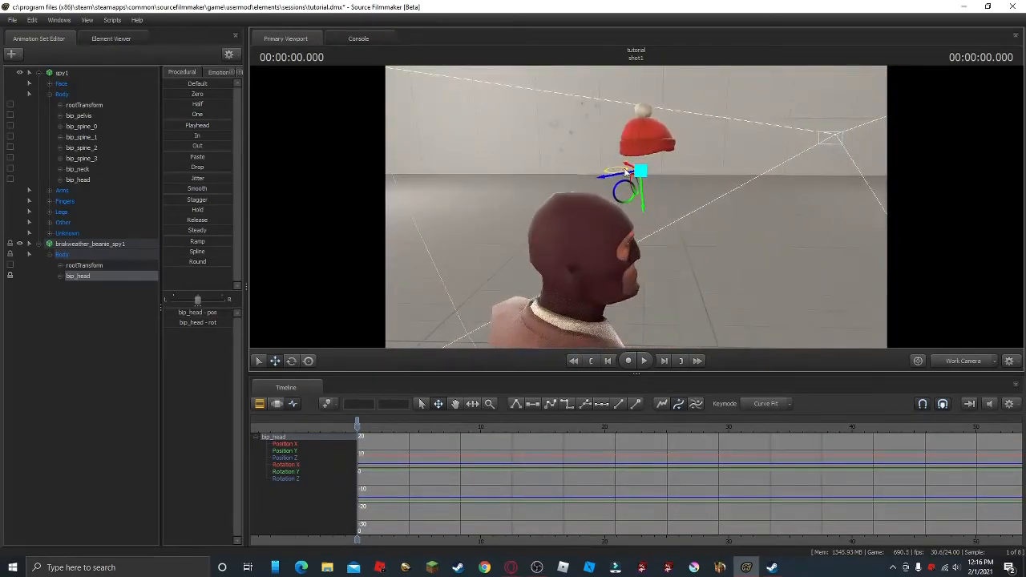
left_click_drag(611, 173, 566, 270)
left_click_drag(661, 201, 521, 212)
key("r")
right_click_drag(521, 213, 521, 264, "alt")
key("Escape")
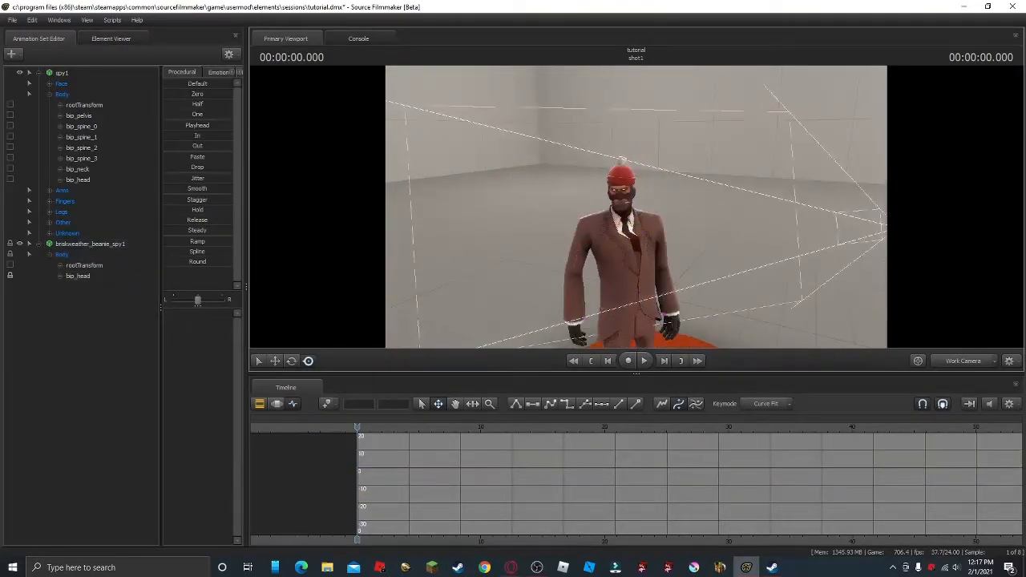
Play back the animation with the fitted beanie and set the playhead at 0.541 seconds
left_click_drag(644, 213, 637, 211)
key("w")
key("space")
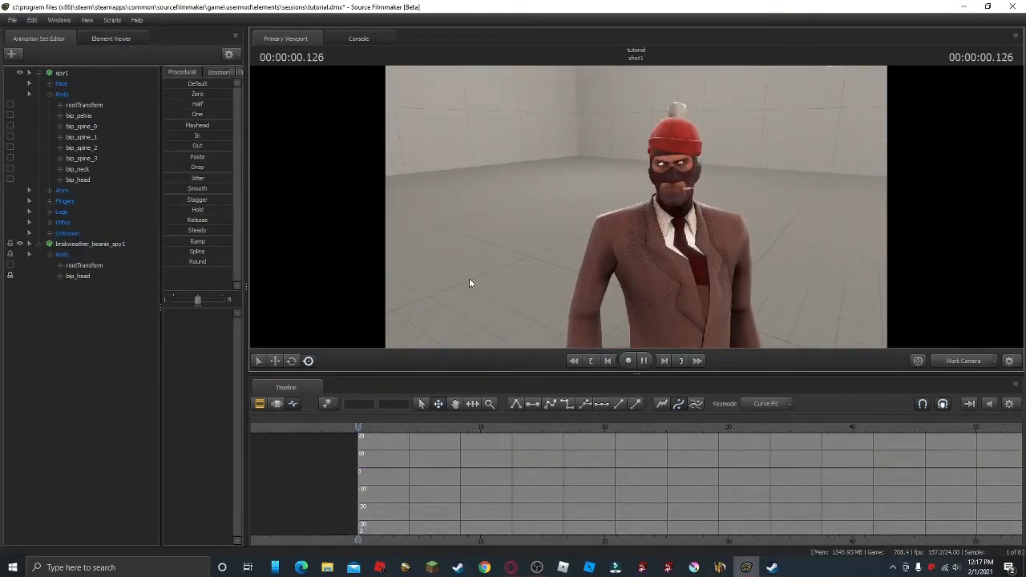
left_click(357, 427)
left_click(363, 430)
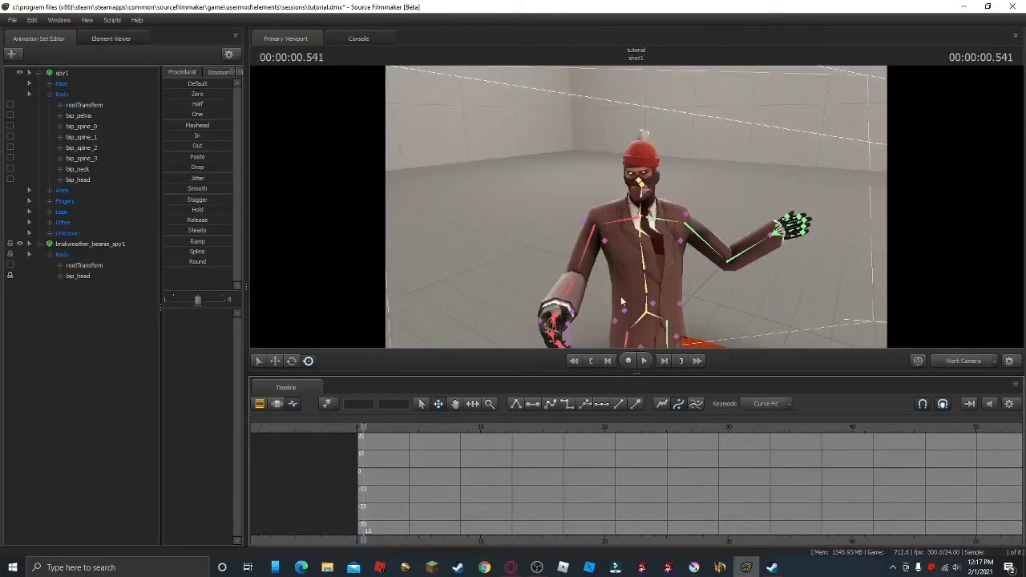
Undo a trial move of the beanie's bip_head, then turn the spy's own bip_head at the current frame
left_click(639, 183)
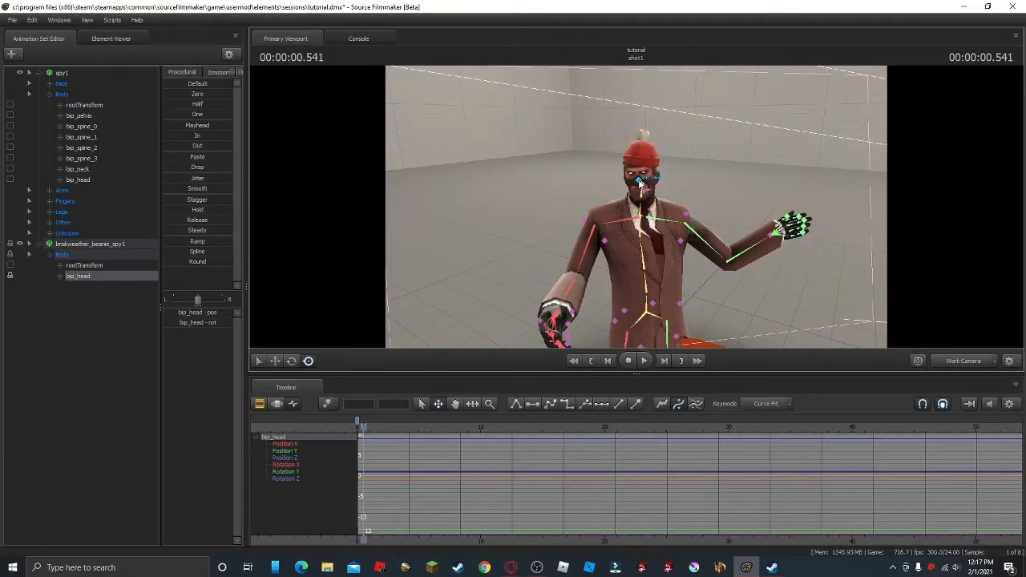
left_click_drag(640, 182, 667, 210)
key("ctrl+z")
left_click(643, 192, "ctrl")
left_click(642, 184, "ctrl")
key("ctrl+z")
Play the shot from near its start to review the spy's head turn
key("space")
key("space")
left_click_drag(367, 427, 359, 428)
key("space")
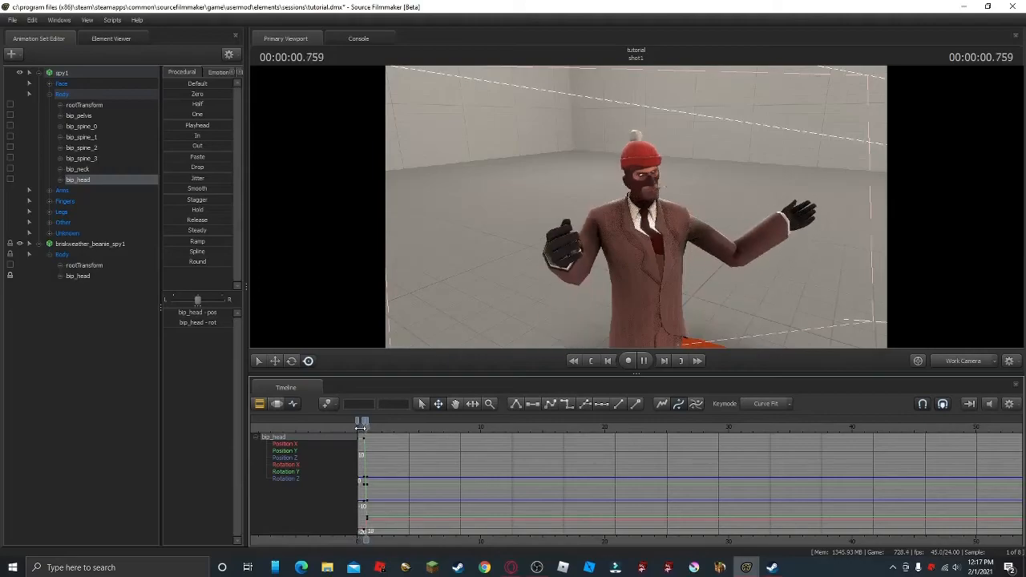
key("space")
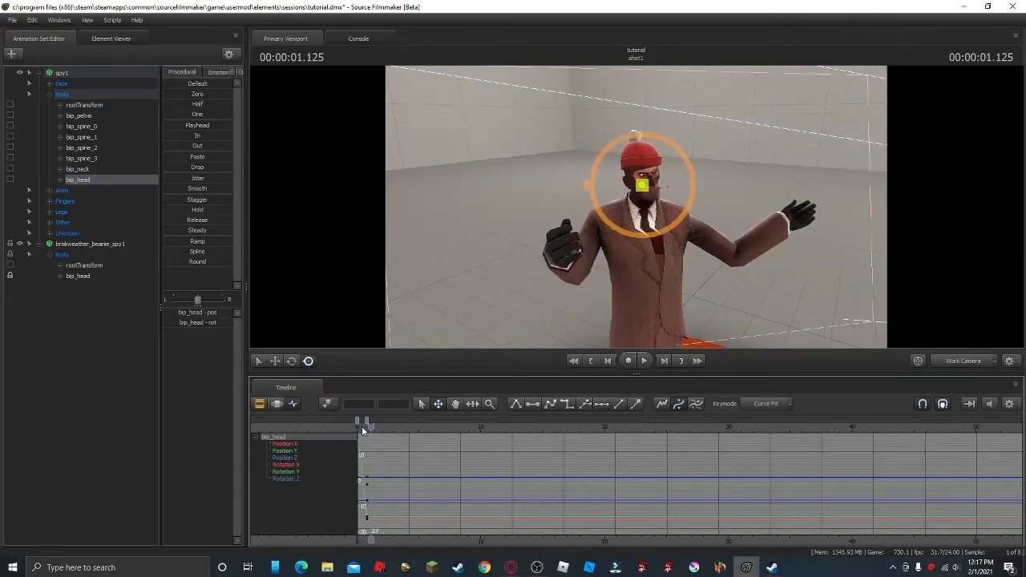
left_click(362, 426)
Switch the viewport to camera1, play the shot, and move the spy's bip_head keyframes to frame 13
left_click(945, 361)
key("space")
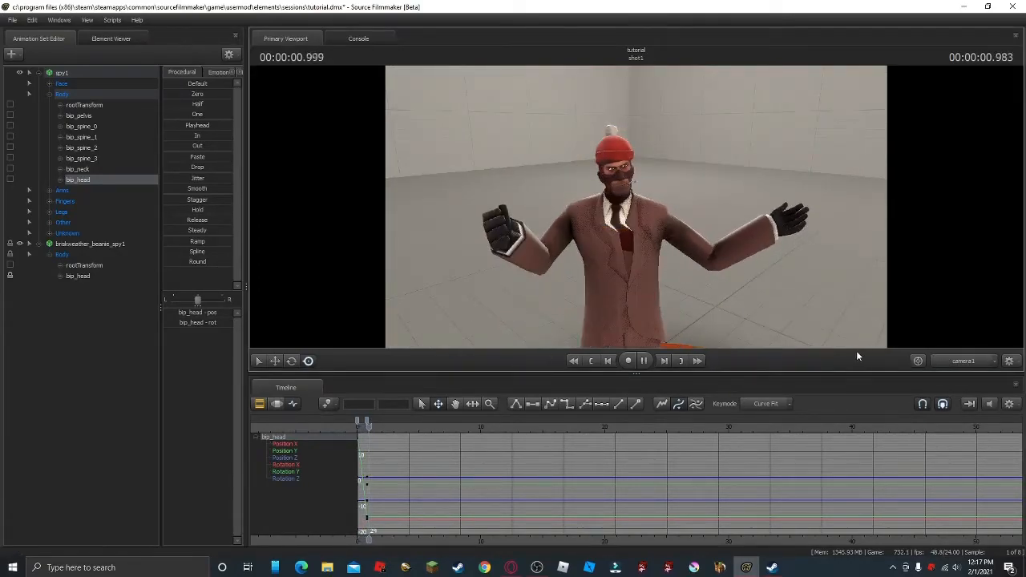
key("space")
key("space")
key("space")
left_click_drag(377, 426, 360, 426)
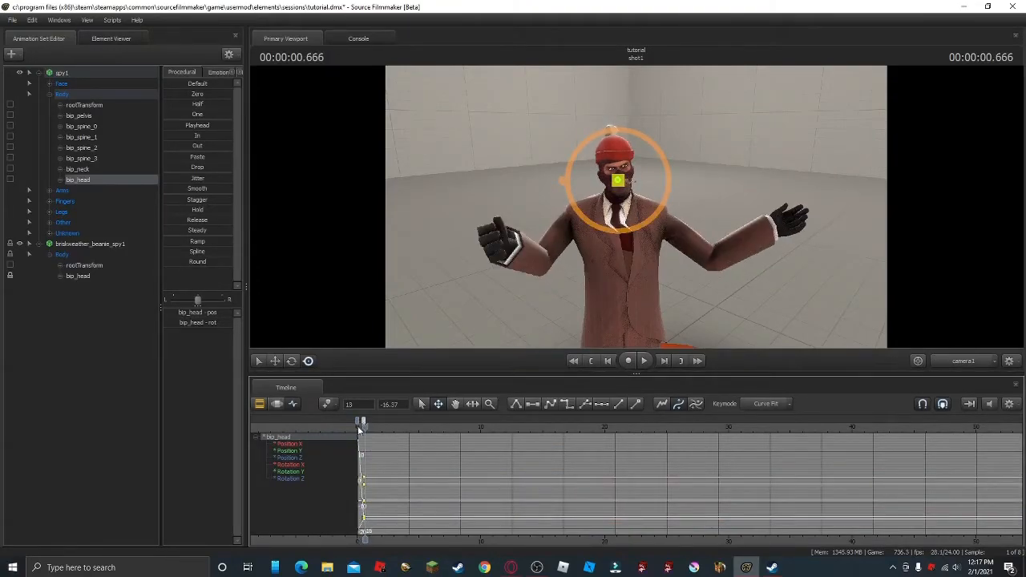
left_click(360, 430)
Switch the timeline to the Clip Editor at the shot's start and open the sound browser to add a clip to the Dialog track
left_click(260, 404)
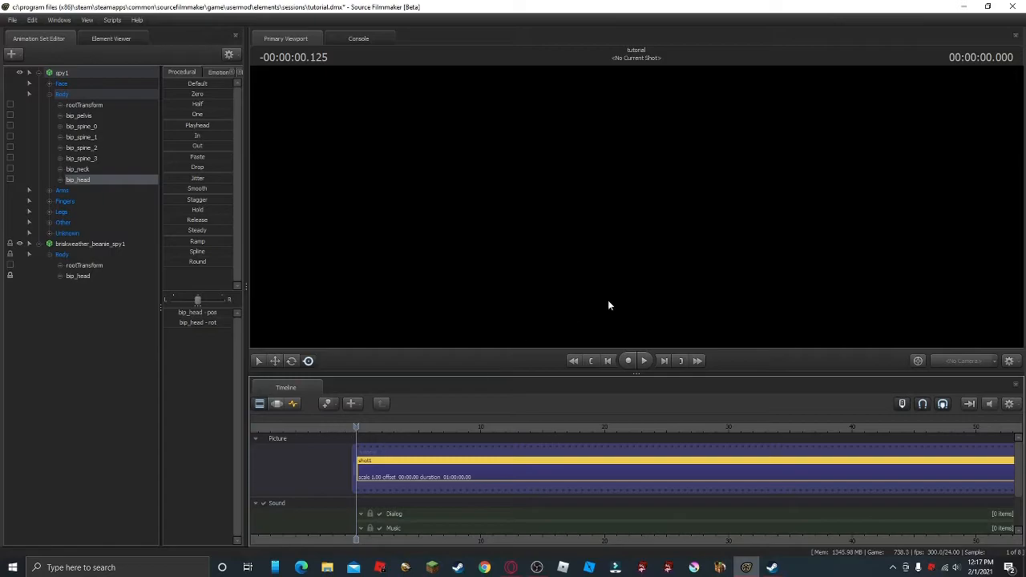
left_click(590, 362)
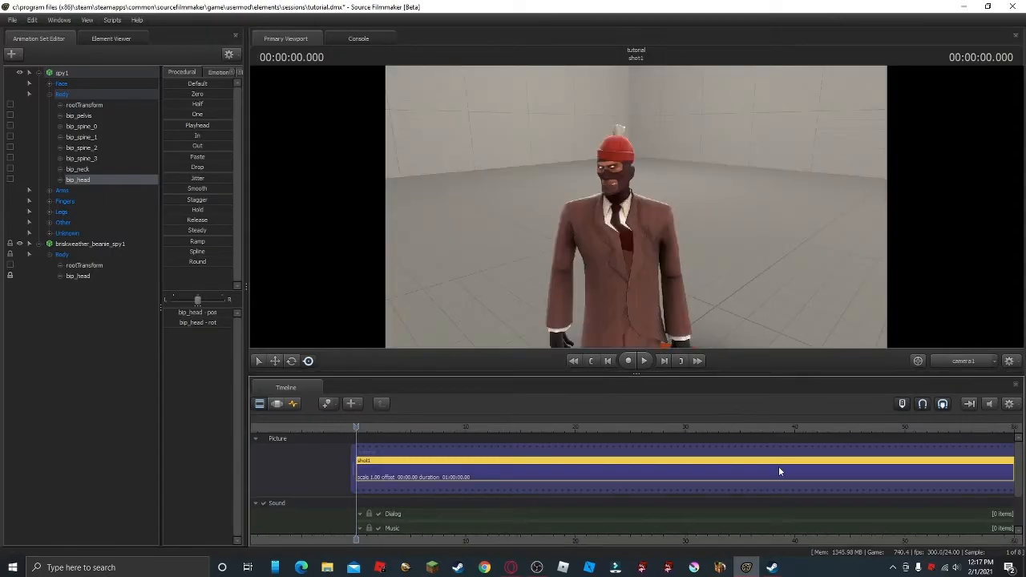
left_click_drag(1018, 485, 1016, 505)
scroll(1016, 506, "down", 1)
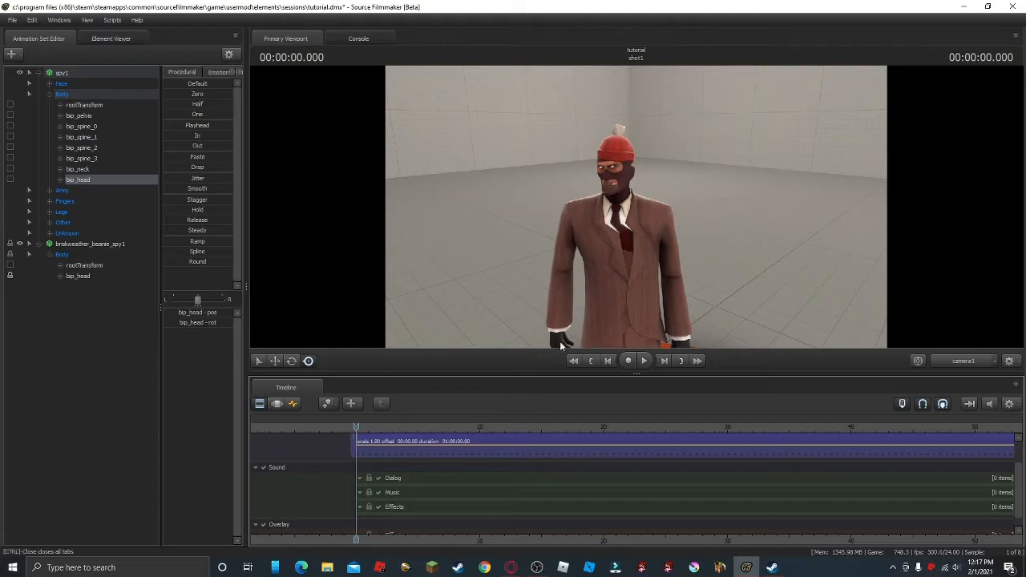
right_click(394, 484)
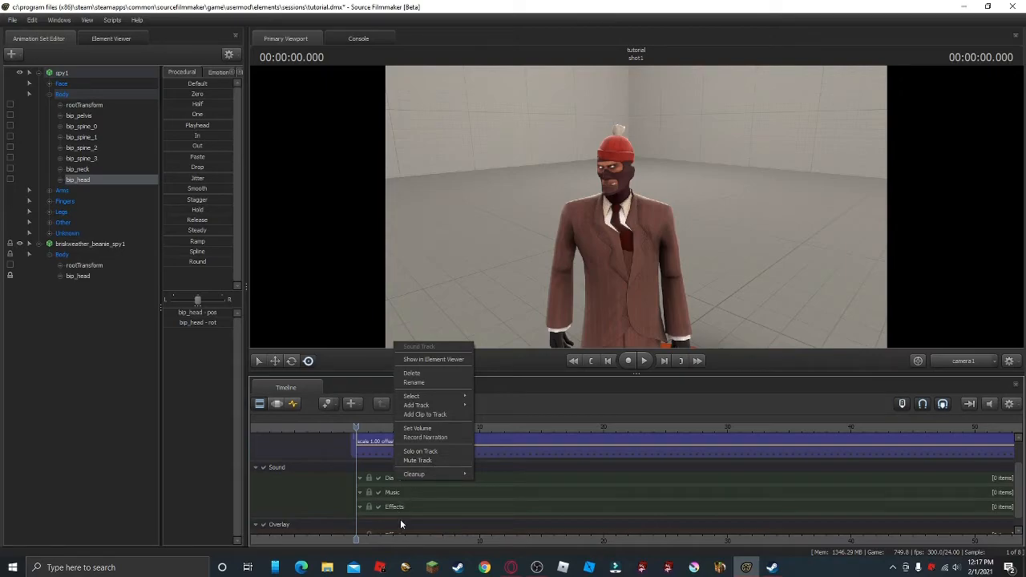
left_click(427, 415)
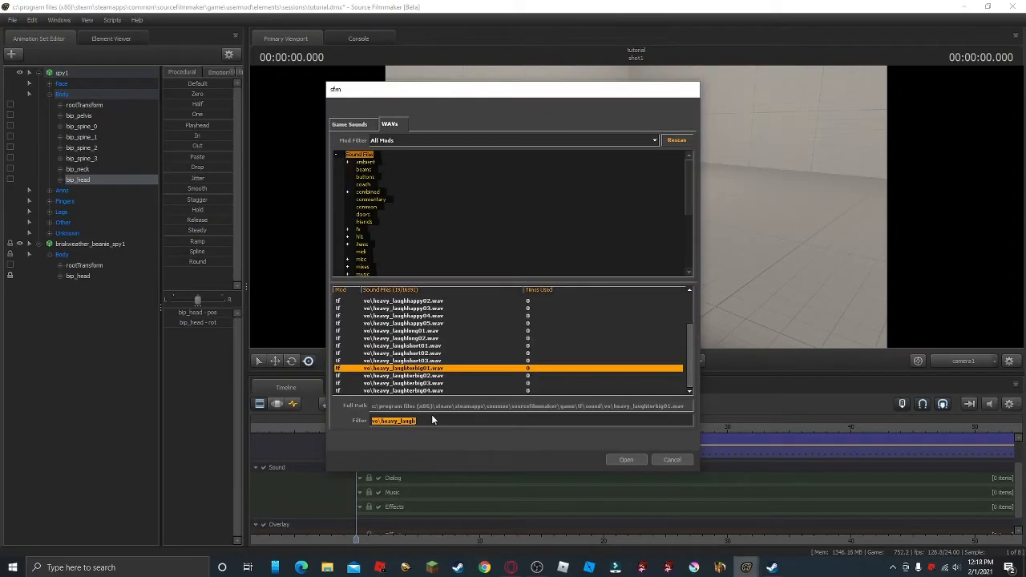
Filter the sound files by vo\spy_negative and add spy_negativevocalization03.wav to the Dialog track
type("vo")
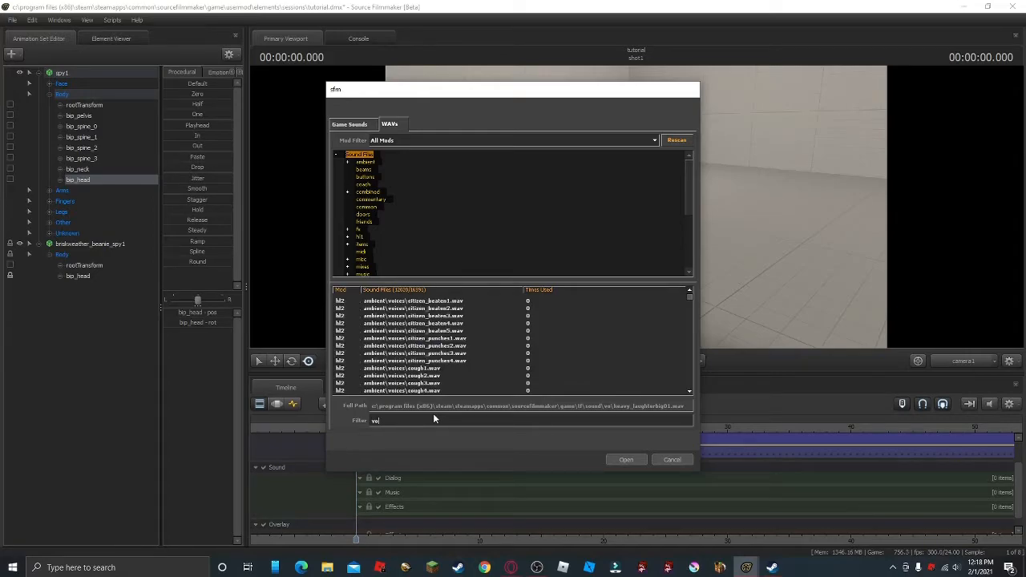
type("\\")
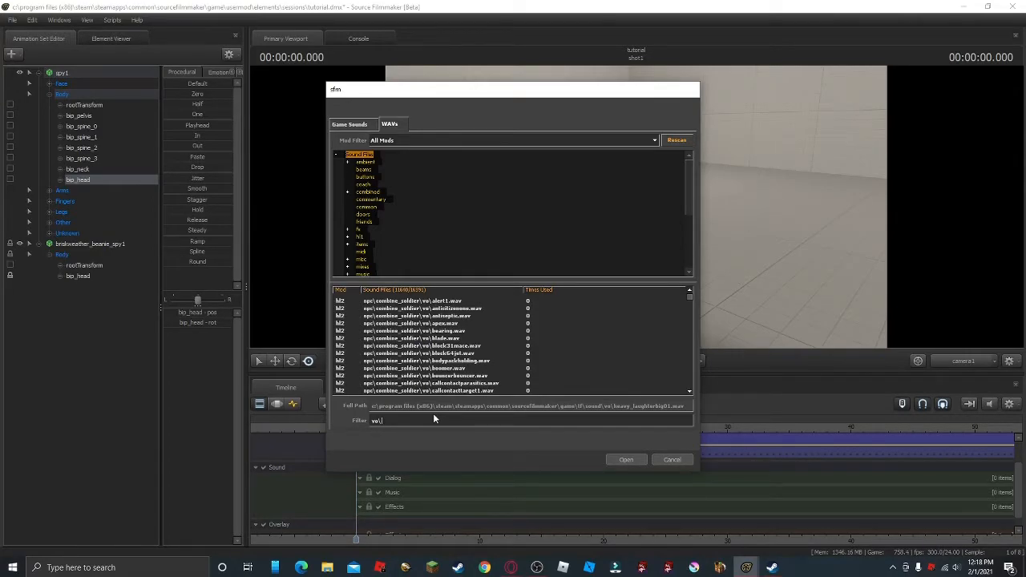
type("spy")
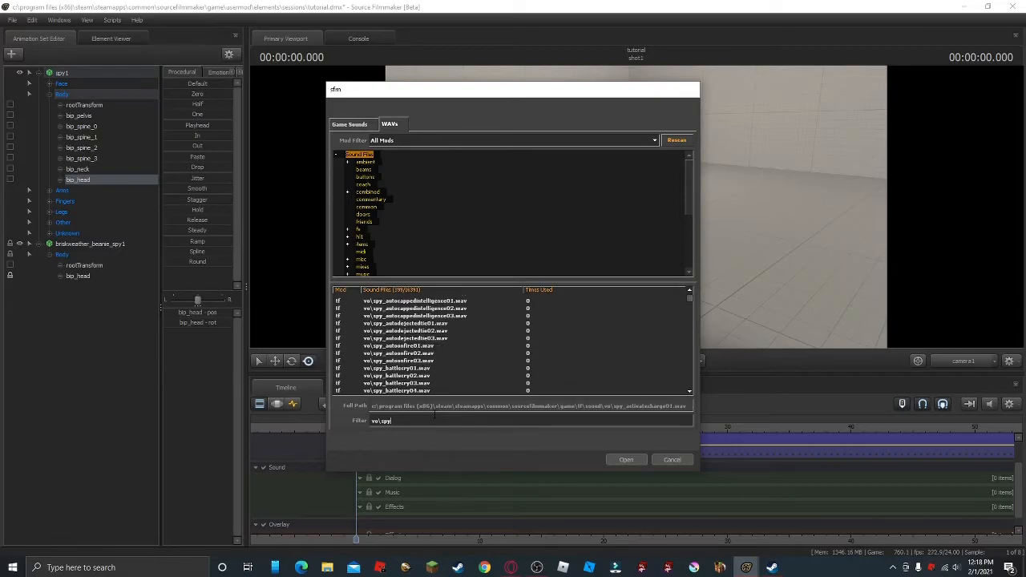
scroll(442, 361, "down", 10)
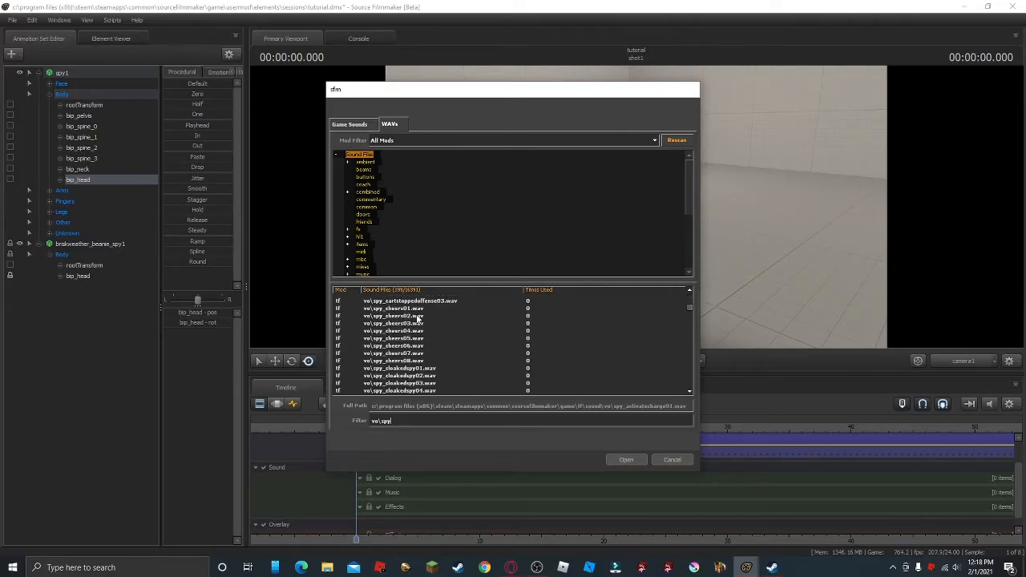
scroll(437, 352, "down", 3)
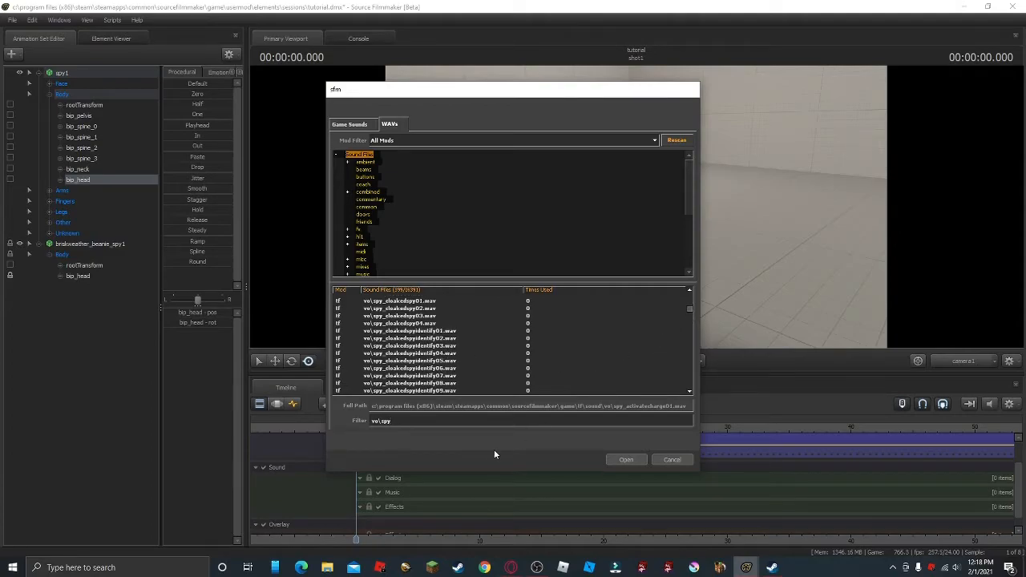
type("_negative")
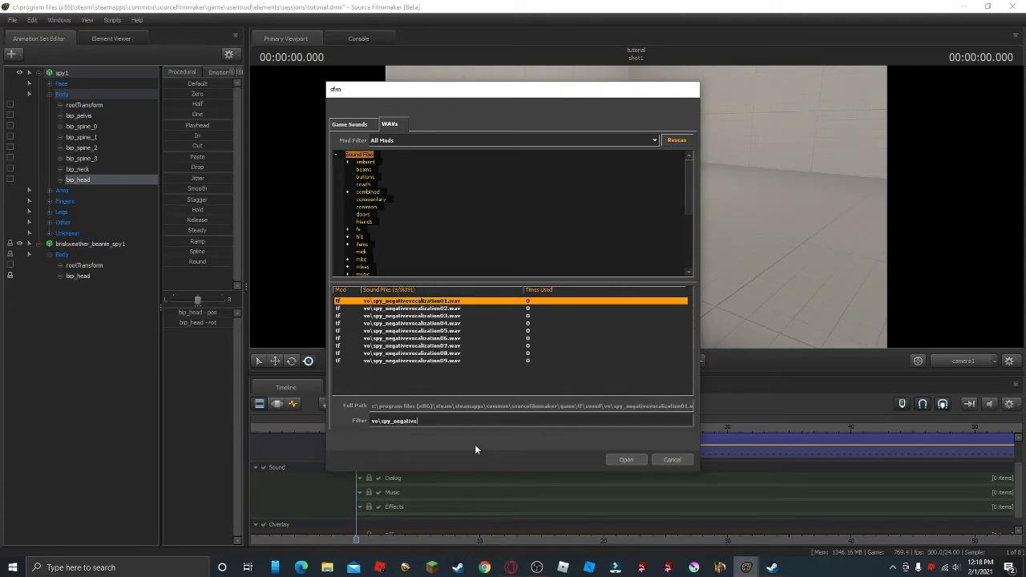
left_click(405, 309)
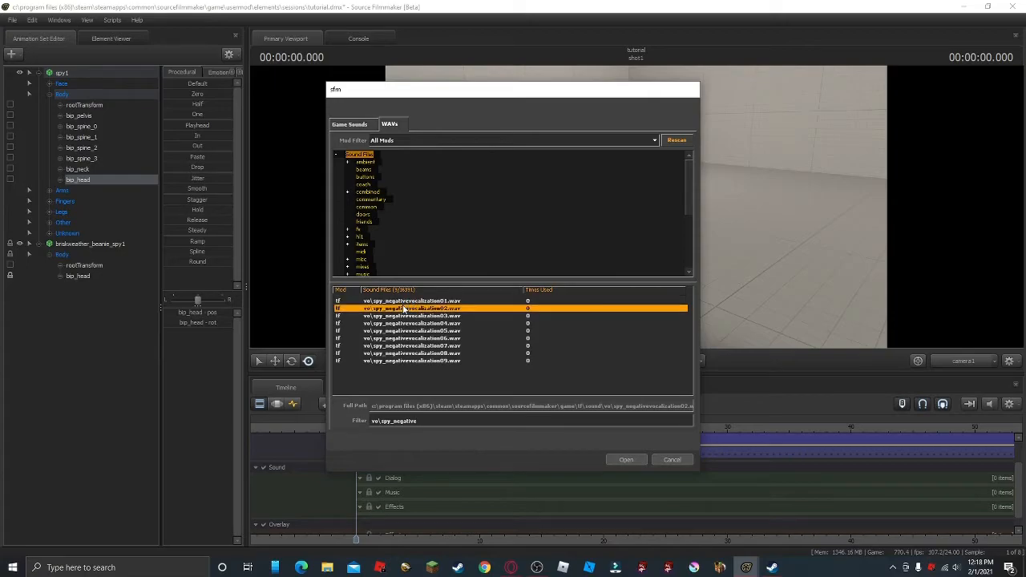
left_click(408, 317)
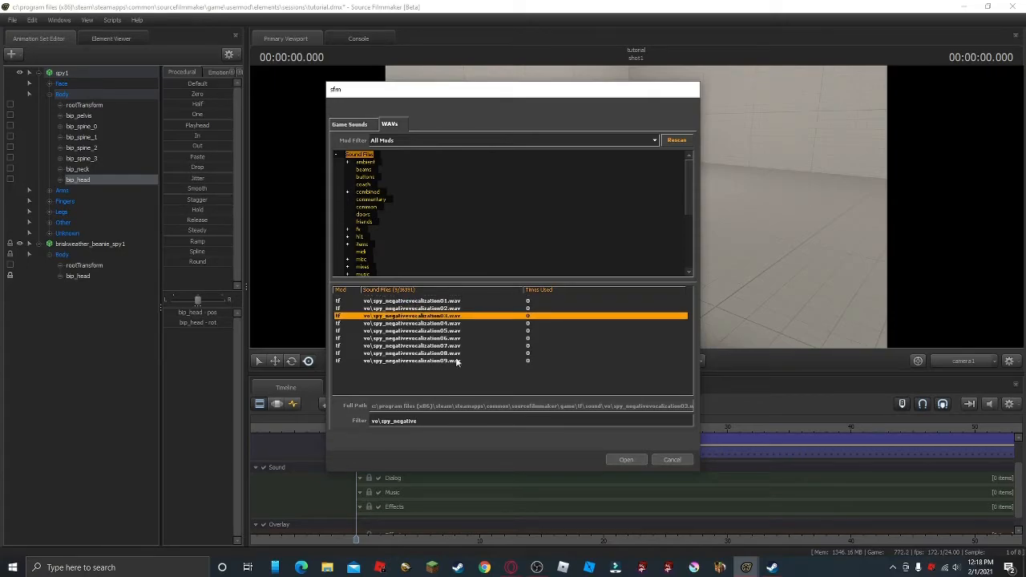
left_click(624, 460)
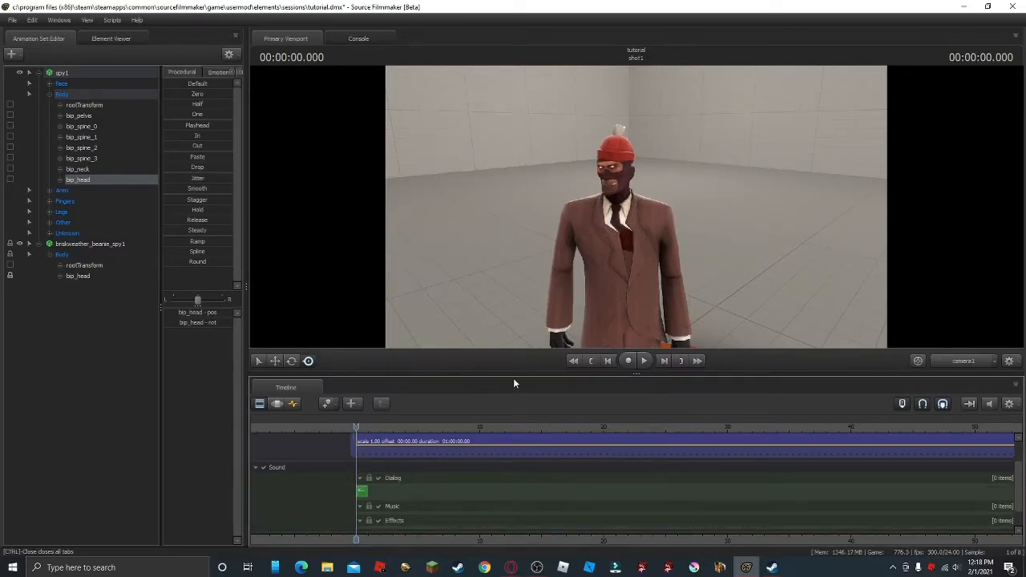
Shift the dialog clip slightly later on its track and play the shot to check its timing
key("space")
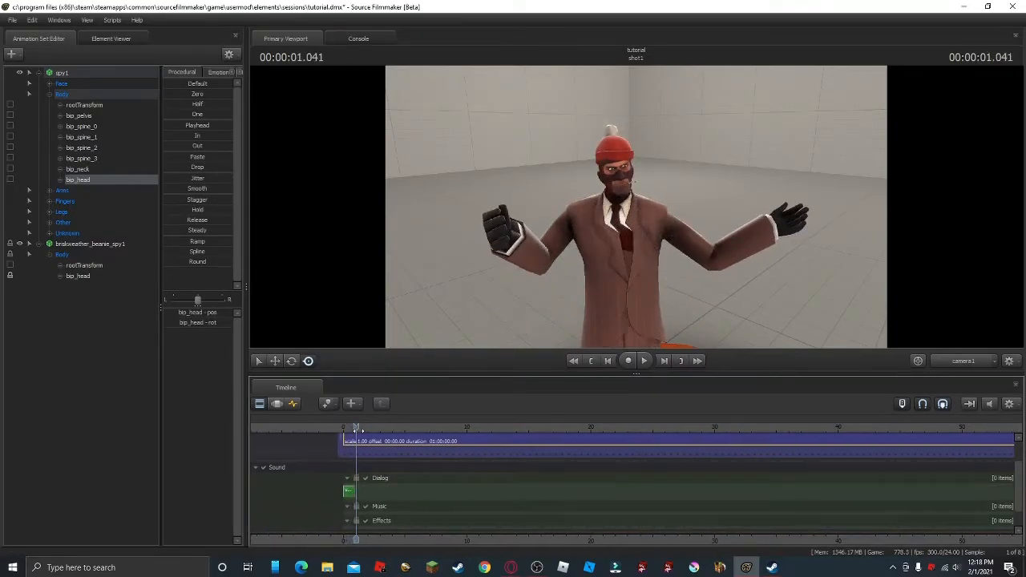
left_click(344, 430)
left_click(349, 493)
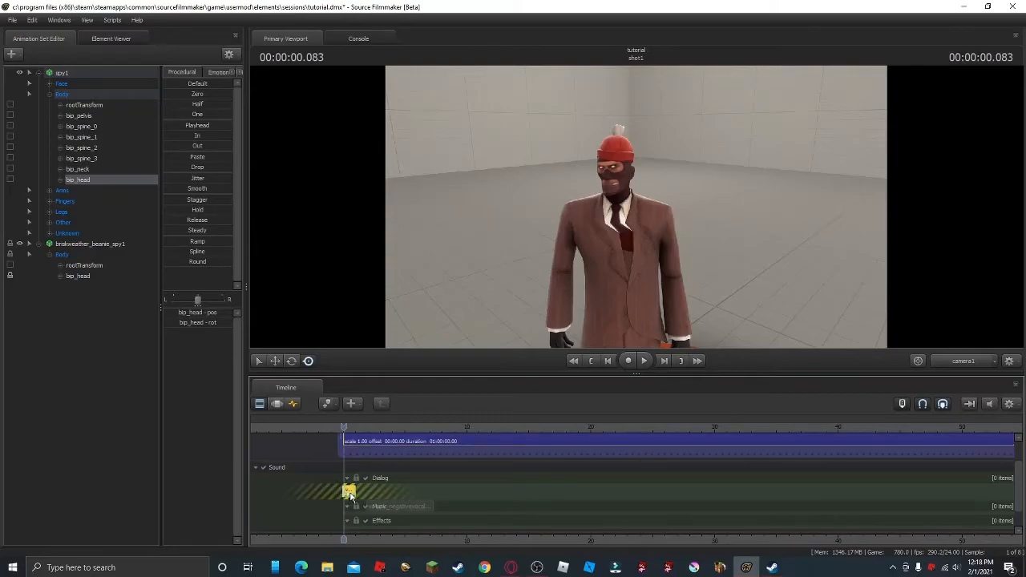
left_click_drag(350, 495, 351, 492)
left_click(346, 430)
left_click_drag(346, 430, 342, 429)
key("space")
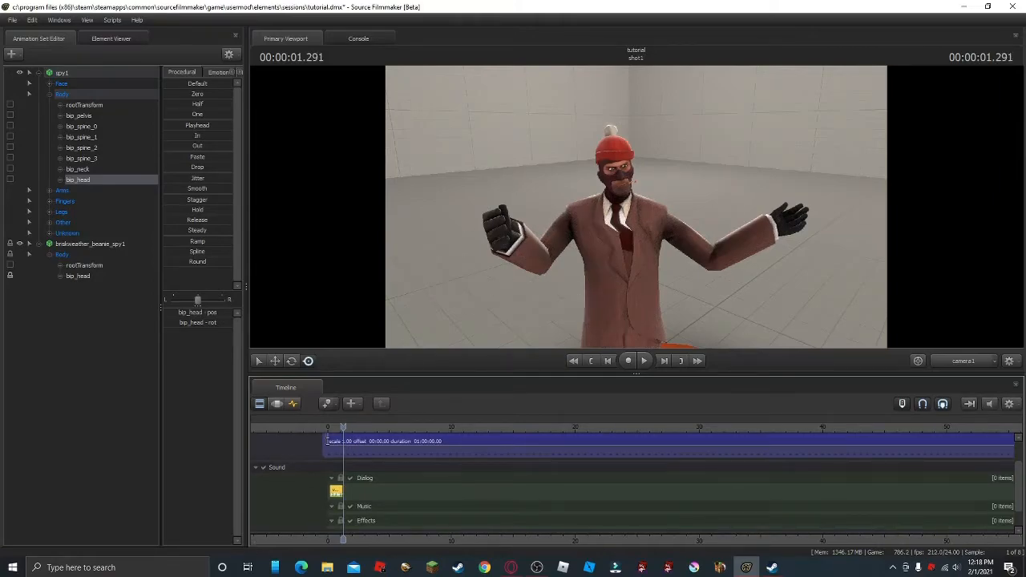
left_click_drag(330, 430, 330, 430)
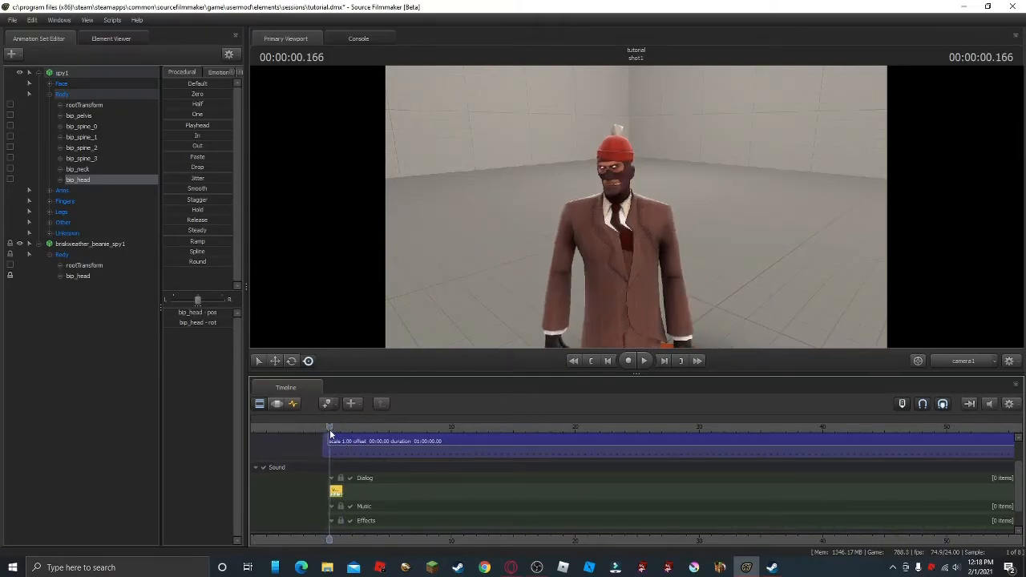
Extract phonemes from the selected dialog clip onto the spy's Face controls using the default settings
left_click(66, 83)
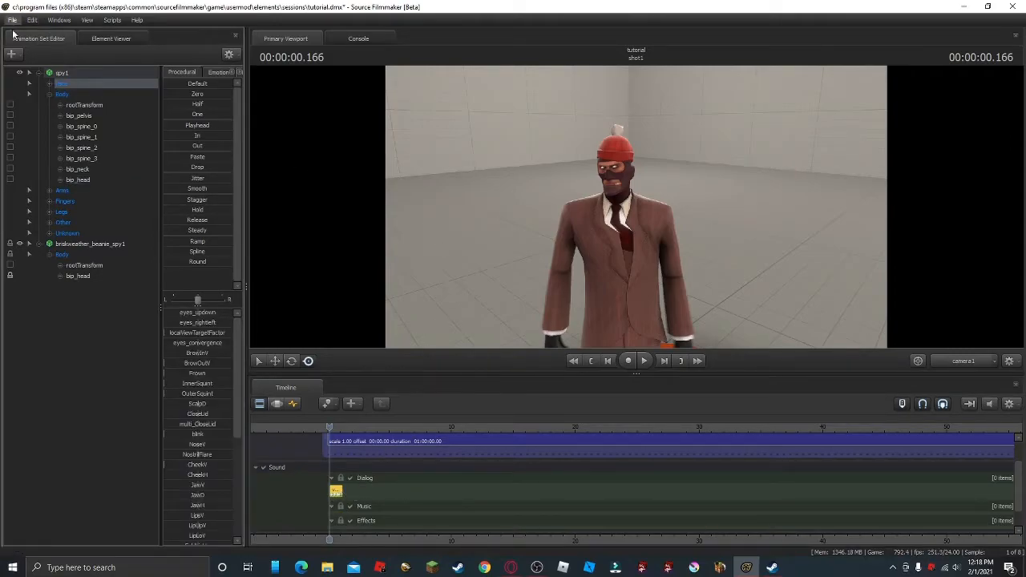
right_click(62, 88)
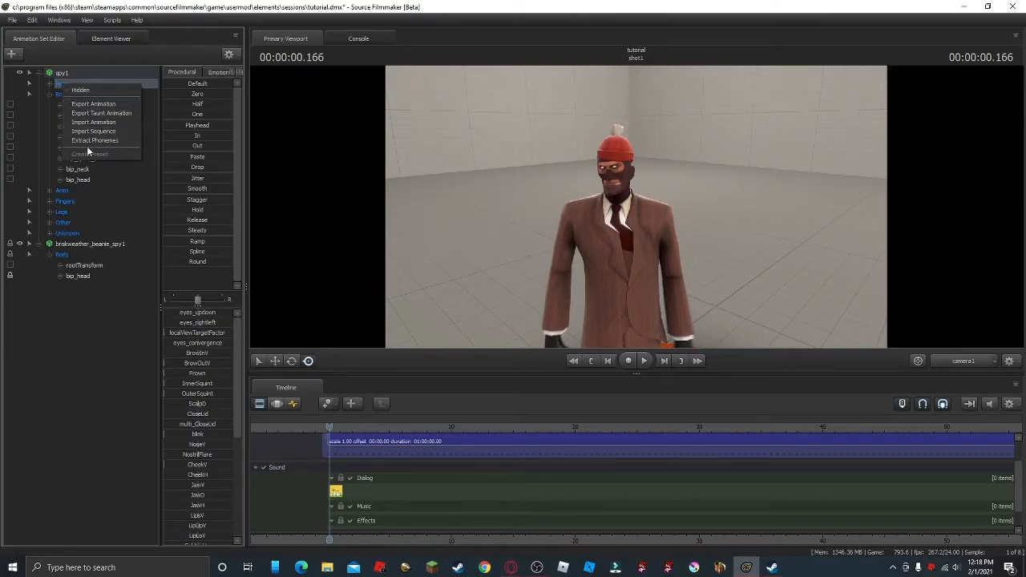
left_click(89, 142)
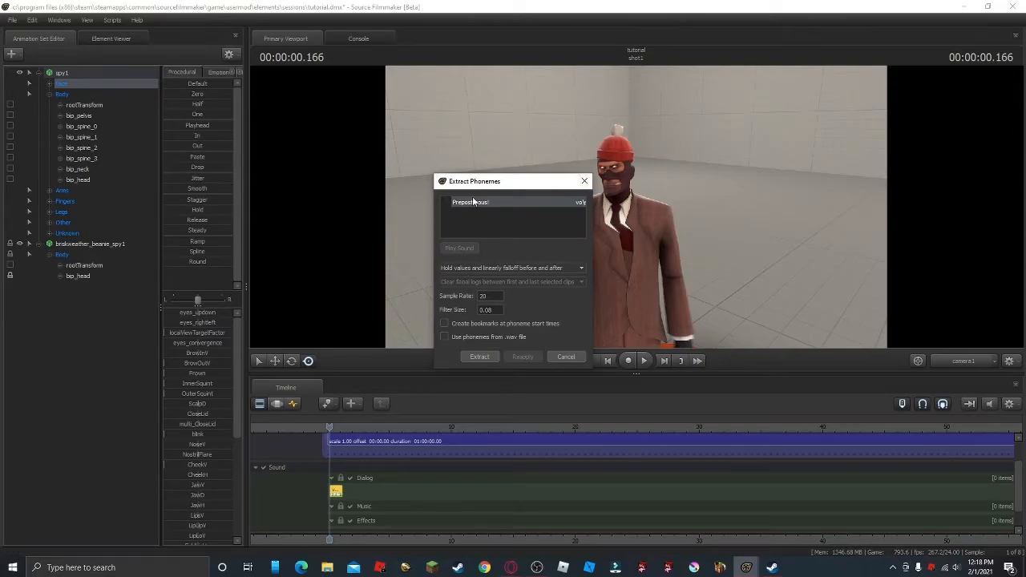
left_click(479, 357)
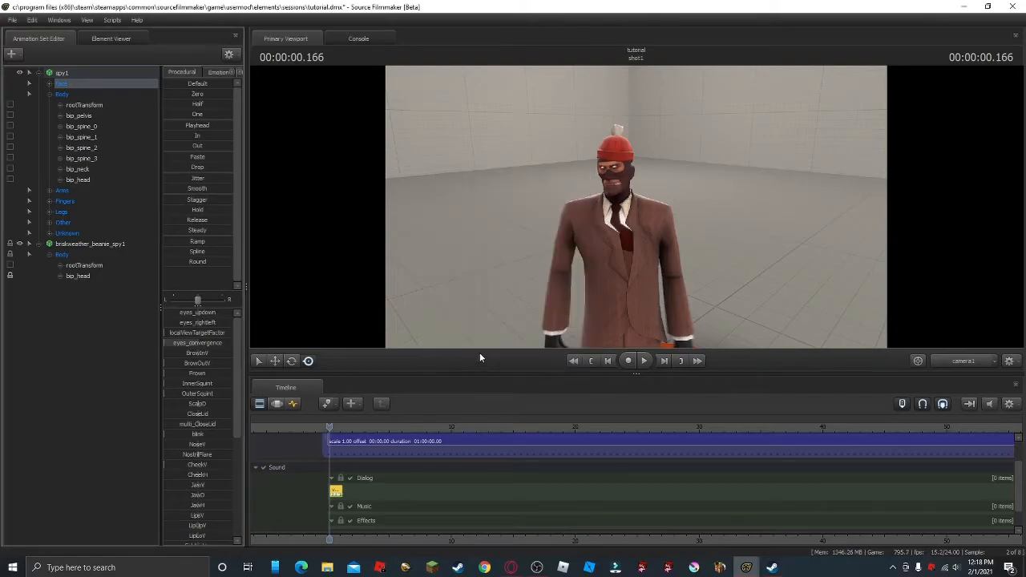
Play the shot from its start to check the spy's lip sync
key("space")
key("space")
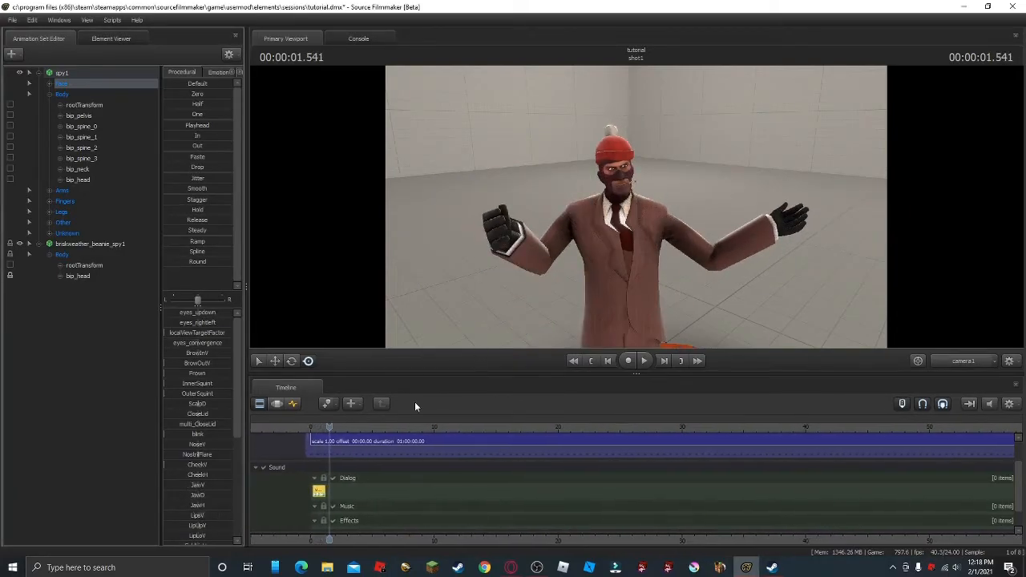
left_click(311, 425)
key("space")
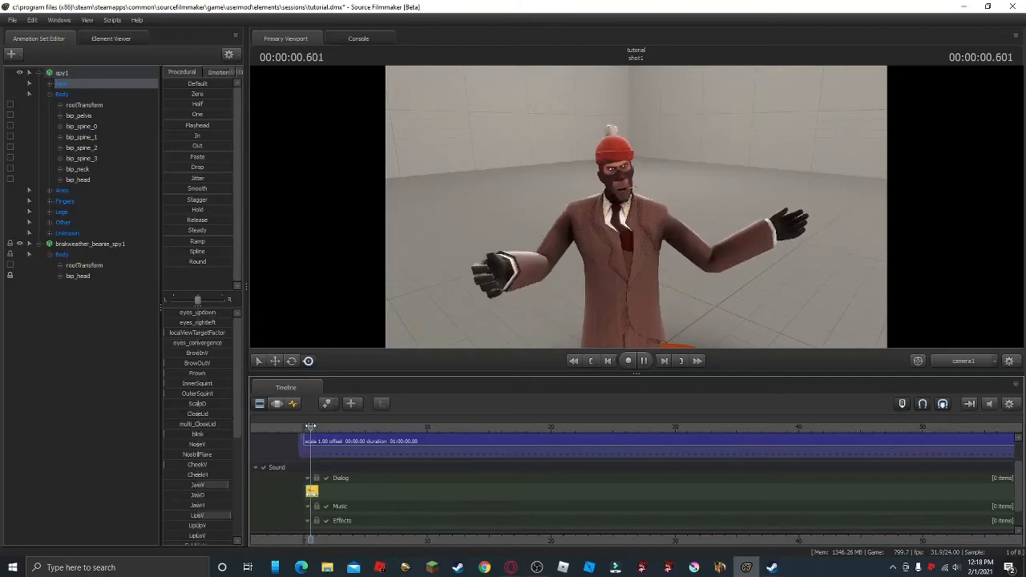
Replay the shot from near its start to recheck the spy's lip sync on the voice clip
key("space")
left_click(298, 426)
key("space")
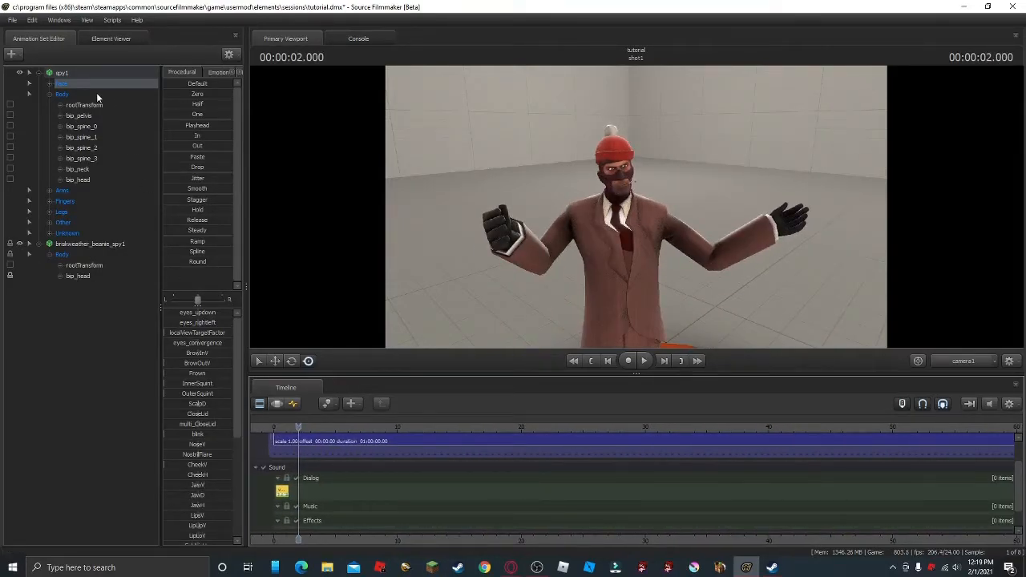
Try to extract phonemes with the spy's Body controls selected, and return the selection to the Face controls
left_click(61, 94)
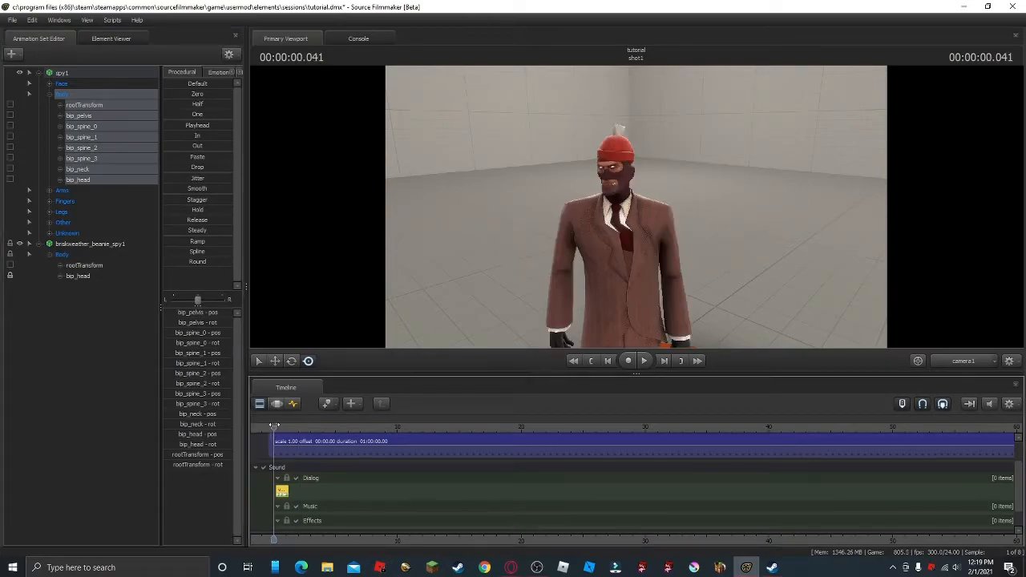
right_click(74, 105)
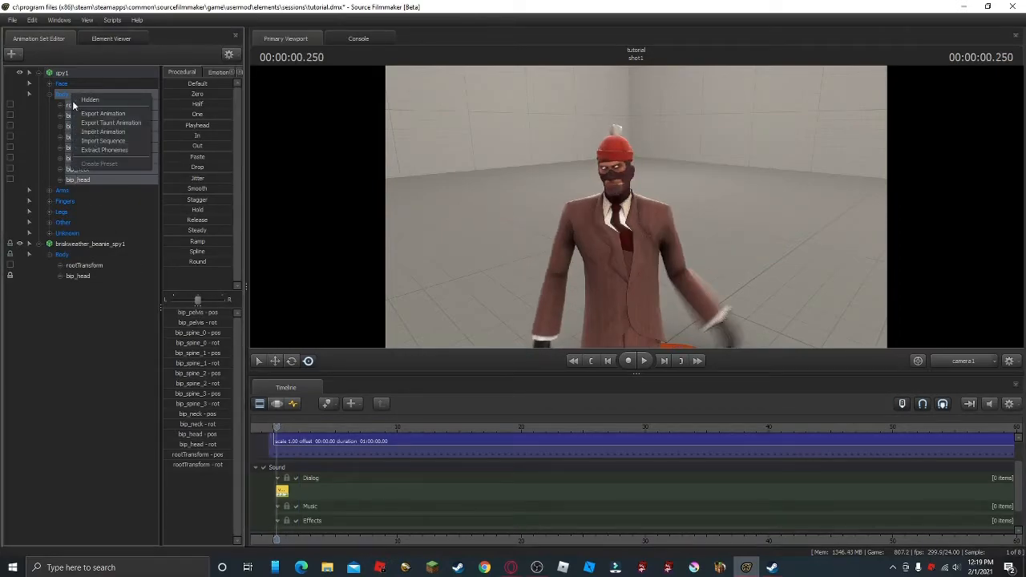
left_click(104, 149)
left_click_drag(513, 247, 505, 234)
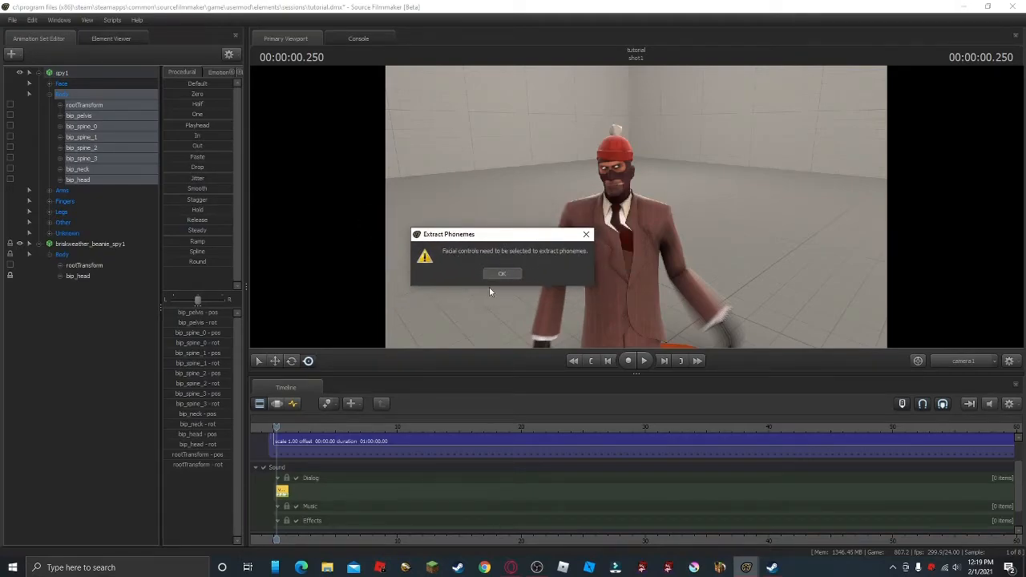
left_click(502, 274)
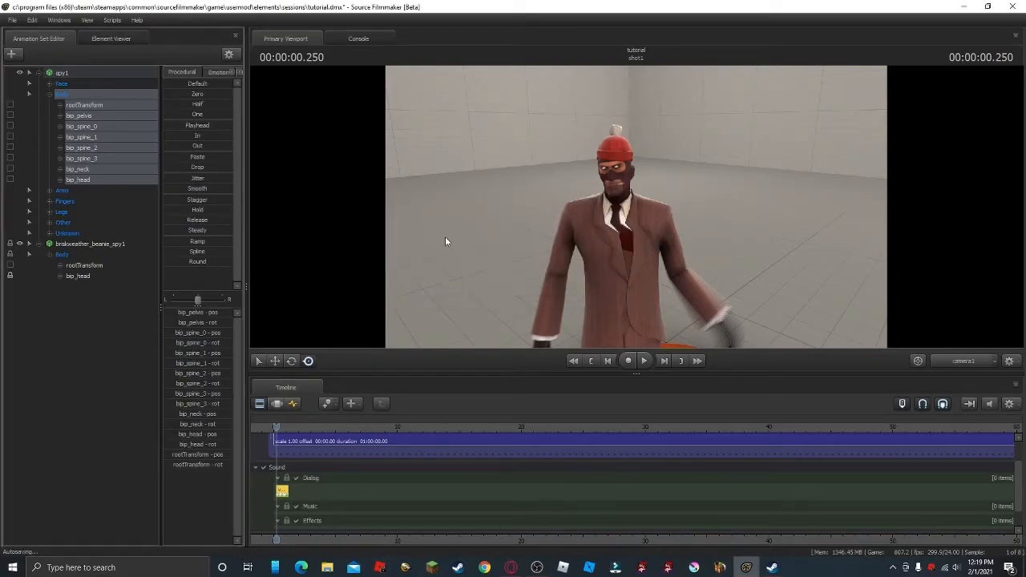
left_click(77, 83)
In the Graph Editor, rotate the spy's bip_spine_1 slightly and lower the right forearm past about 2.58 seconds
left_click_drag(504, 261, 360, 261)
left_click_drag(549, 265, 634, 240)
double_click(634, 205)
left_click_drag(283, 427, 307, 429)
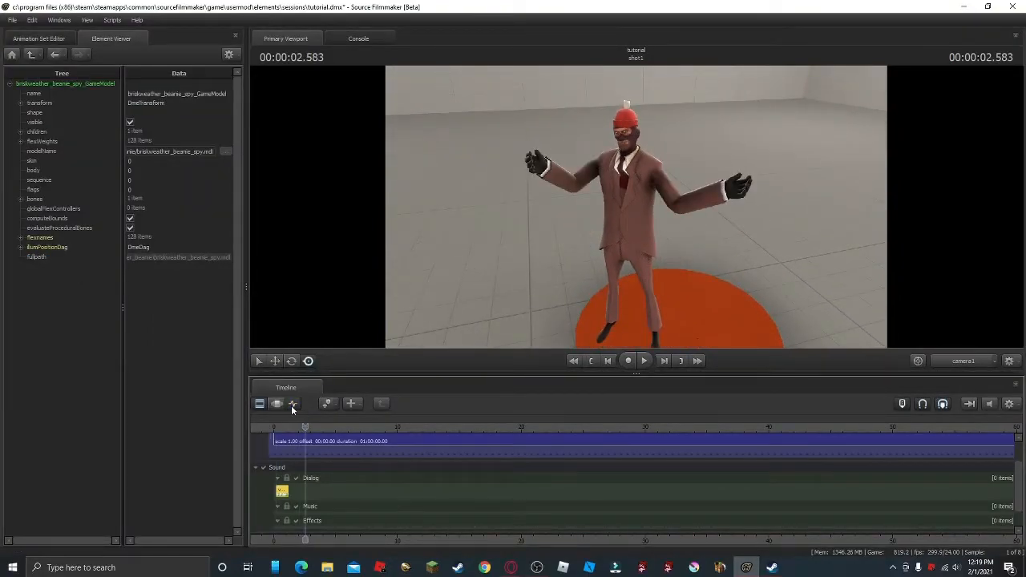
left_click(292, 403)
left_click(629, 195)
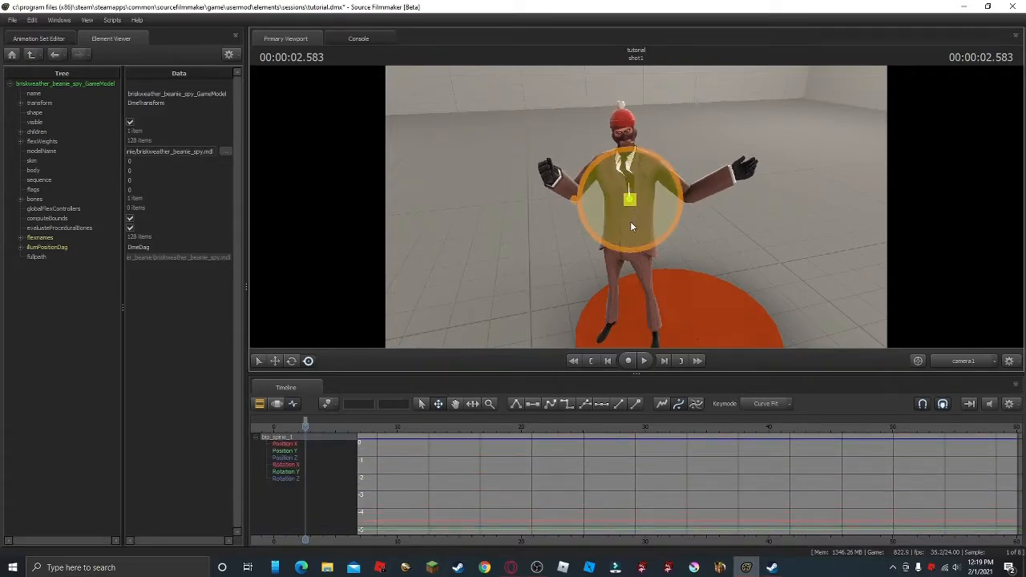
key("Right")
key("Right")
key("Right")
key("Right")
key("Right")
key("Right")
key("Right")
key("Right")
key("Right")
key("Right")
key("Right")
key("Right")
key("Right")
key("Right")
key("Right")
key("Right")
key("Right")
mouse_move(629, 225)
left_mouse_down()
mouse_move(617, 222)
mouse_move(623, 226)
left_mouse_up()
left_click(573, 191)
left_click_drag(556, 176, 545, 210)
Play the shot from its start in the Clip Editor to check the spy's new arm and body motion
key("space")
left_click_drag(319, 425, 272, 424)
key("space")
left_click(259, 403)
key("space")
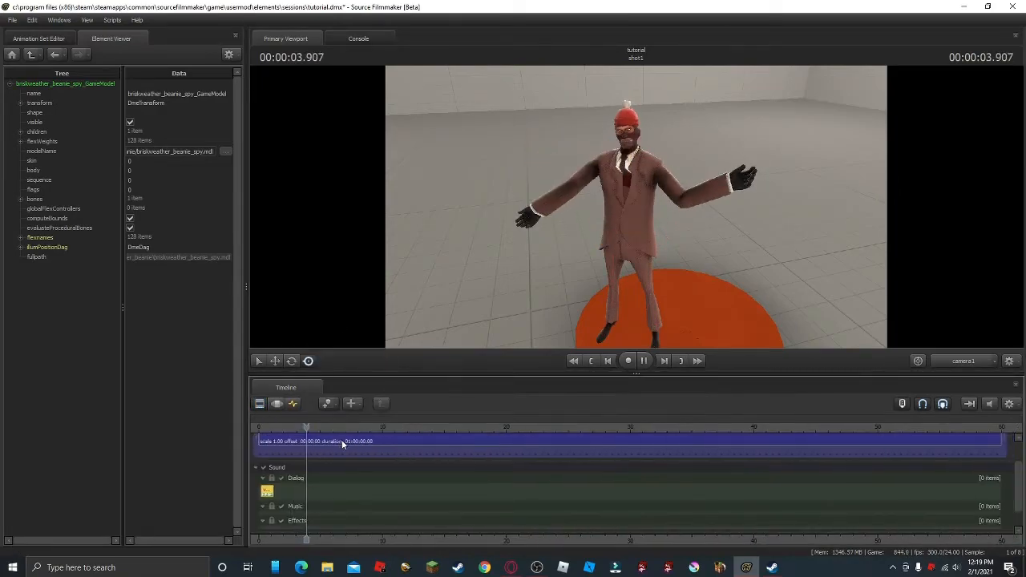
key("space")
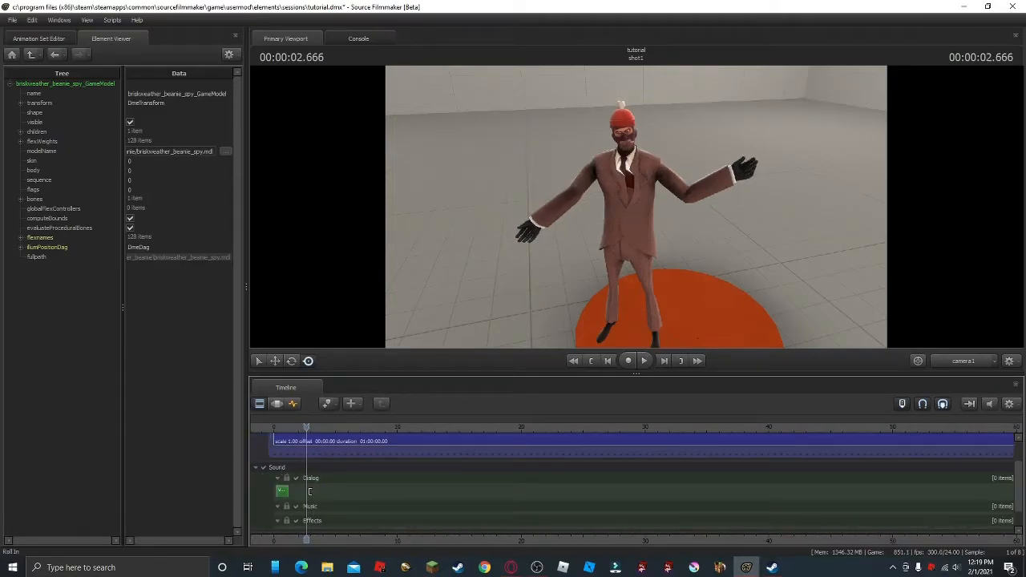
Record a scratch narration clip on the Dialog track at about 2.67 seconds and play it back
key("F4")
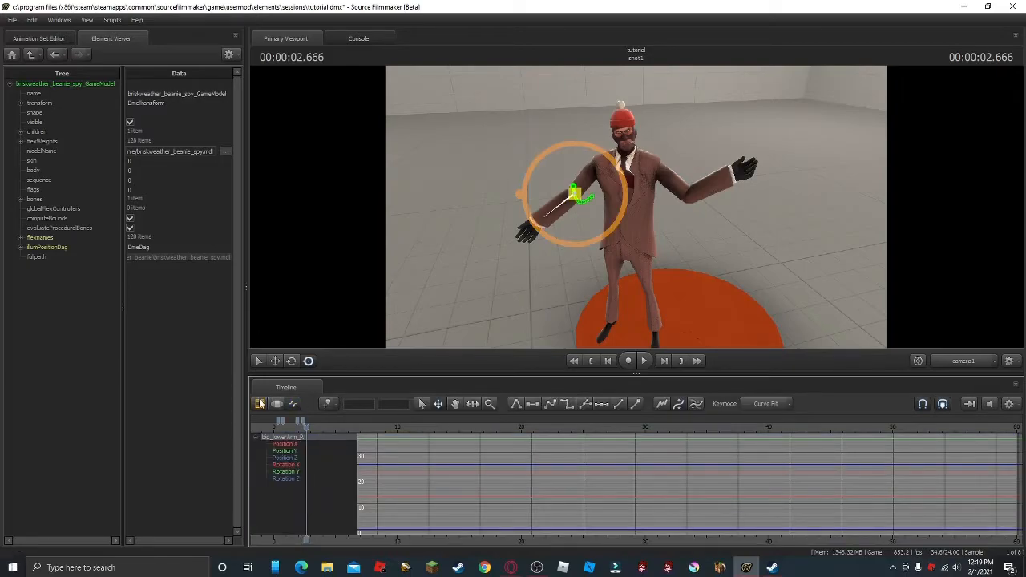
left_click(259, 403)
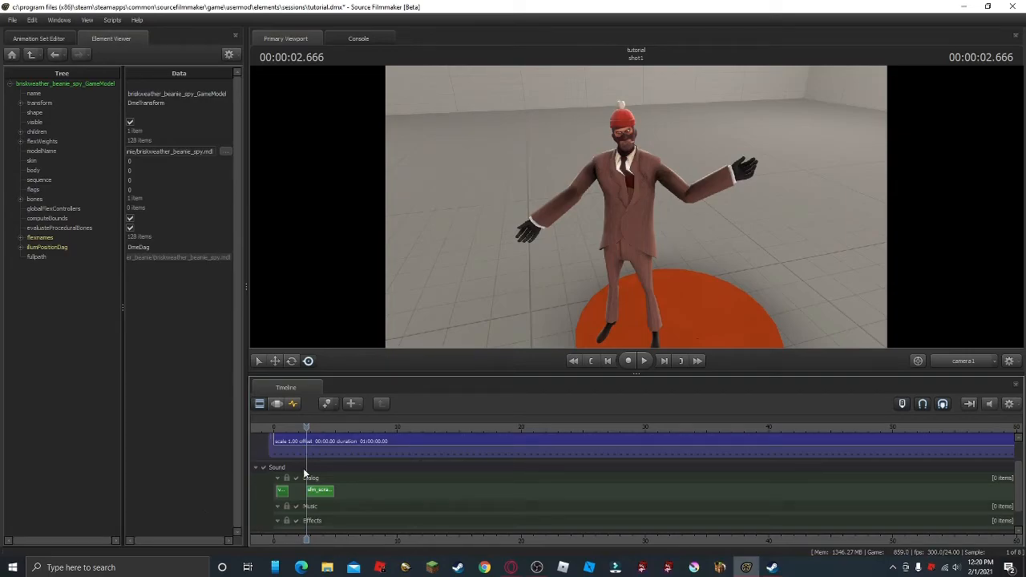
key("space")
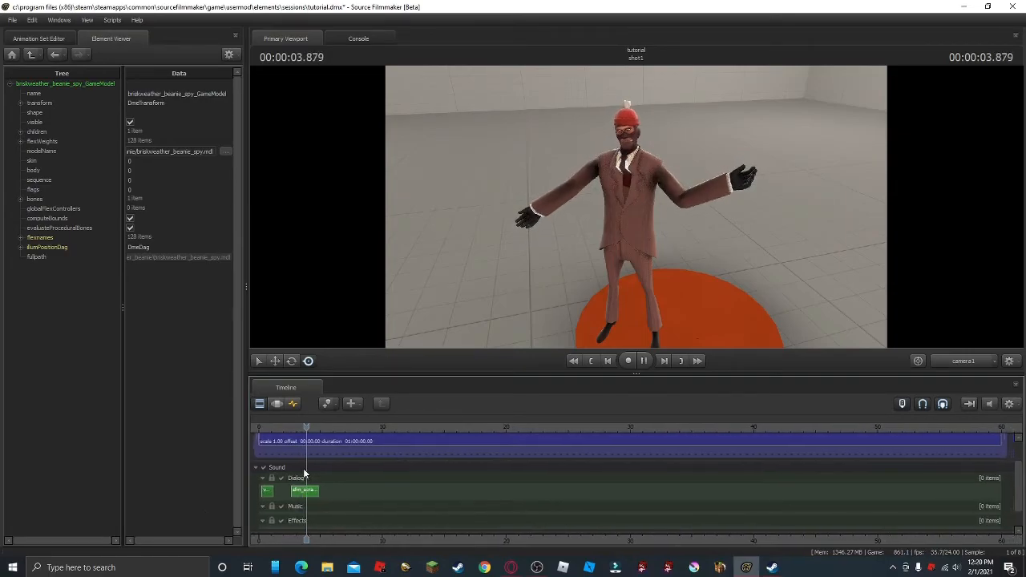
key("space")
Extract phonemes from the recorded narration clip onto the spy's Face controls, using the transcript "Oh, you can also add"
left_click_drag(274, 428, 273, 429)
left_click(38, 38)
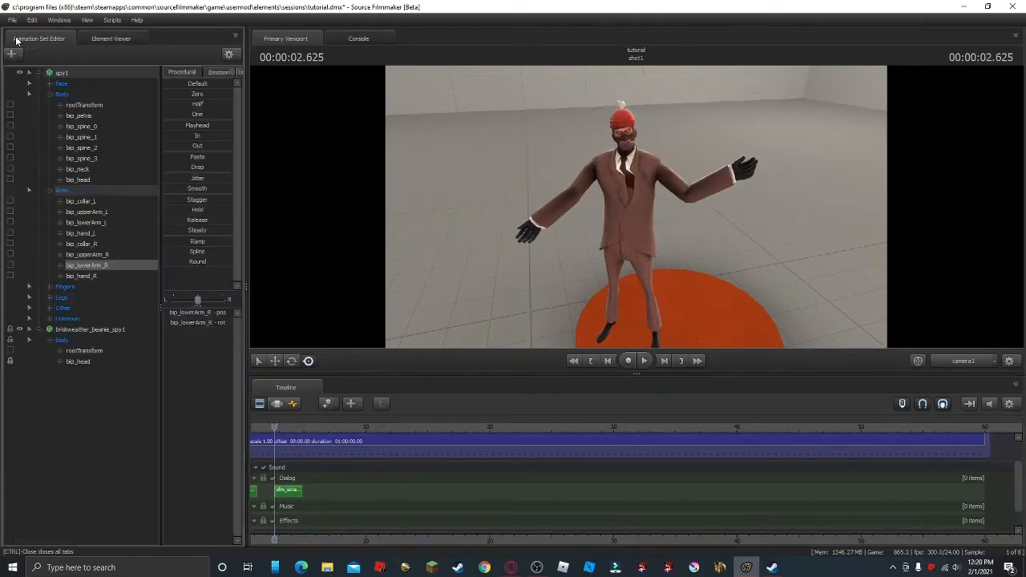
left_click(82, 85)
left_click(287, 492)
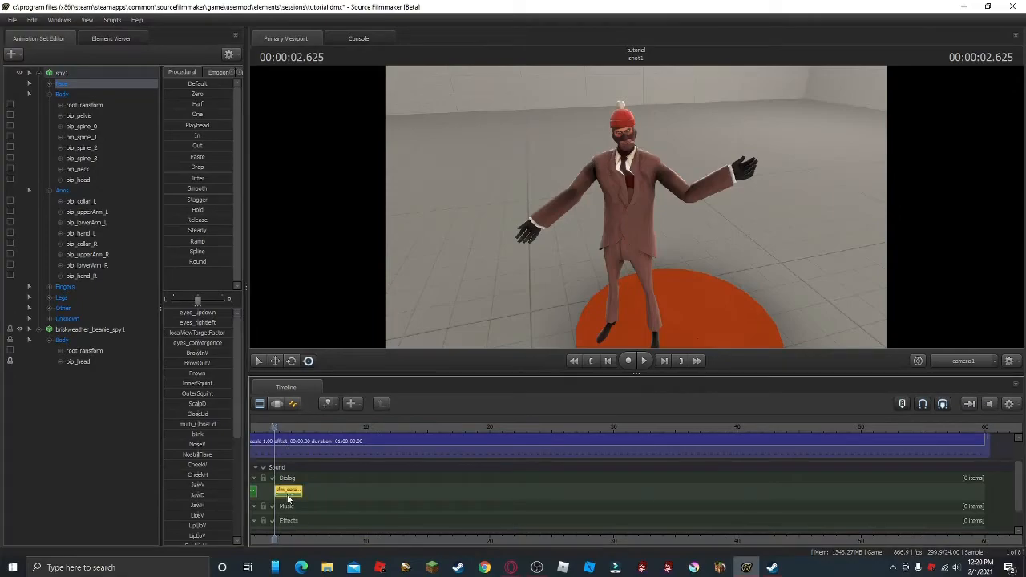
right_click(287, 495)
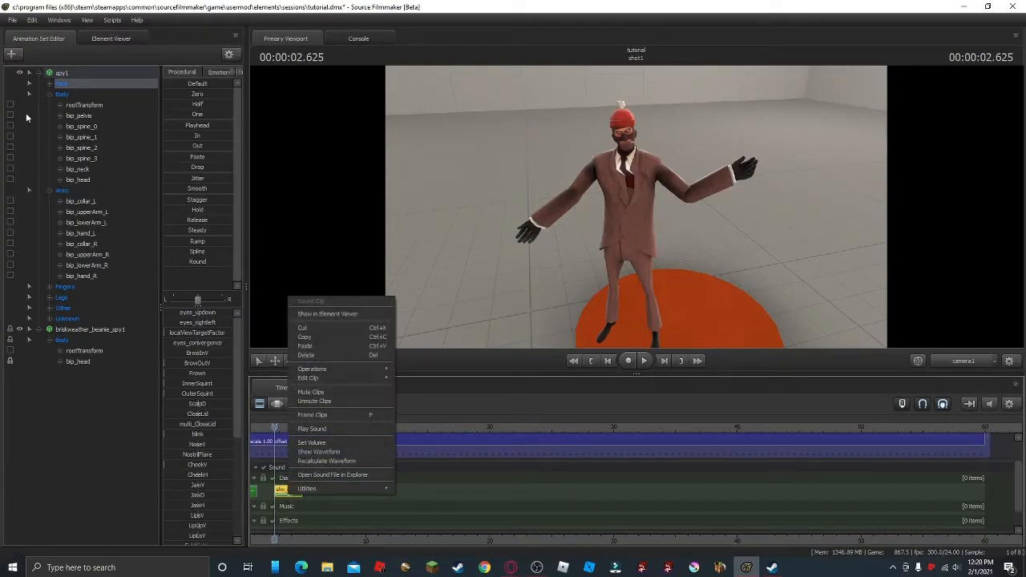
right_click(55, 83)
left_click(93, 140)
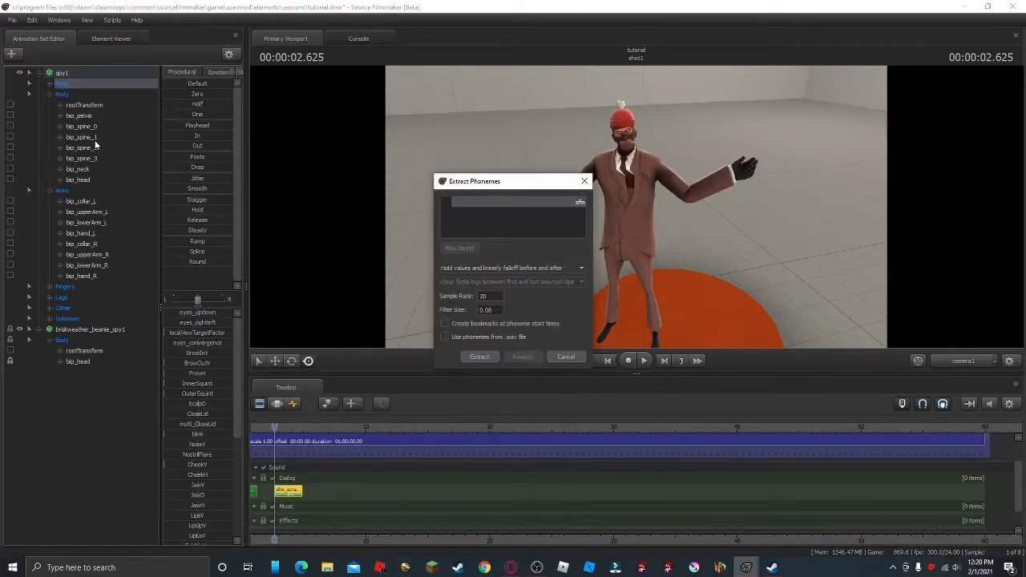
left_click(485, 205)
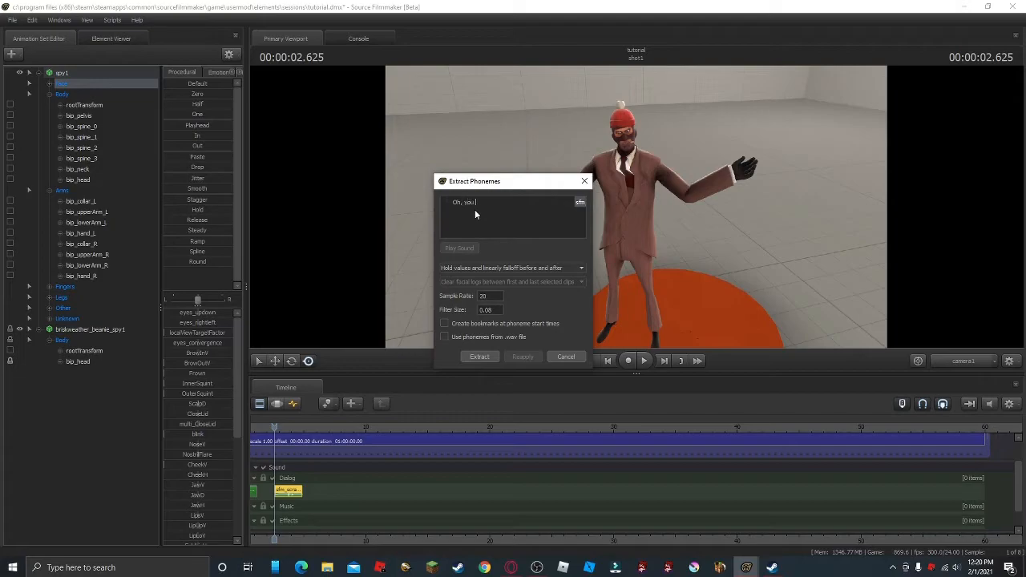
type("Oh, you can also add ne")
key("BackSpace")
key("BackSpace")
key("BackSpace")
left_click(469, 358)
Play the narration from its start and examine the spy's face close up to check the lip sync
key("space")
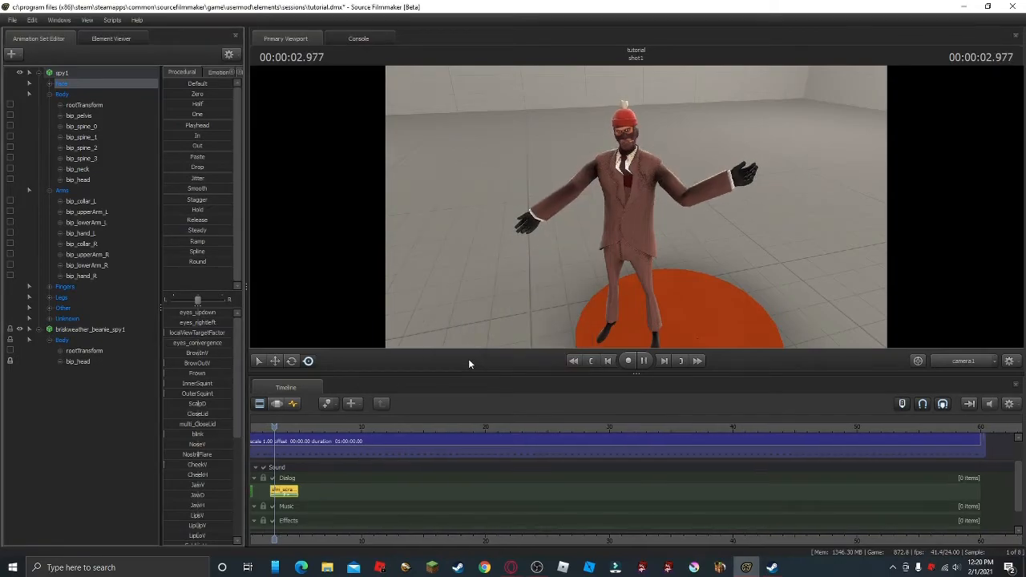
key("space")
left_click_drag(274, 428, 391, 476)
left_click_drag(418, 477, 419, 478)
left_click_drag(633, 240, 633, 210)
key("w")
key("space")
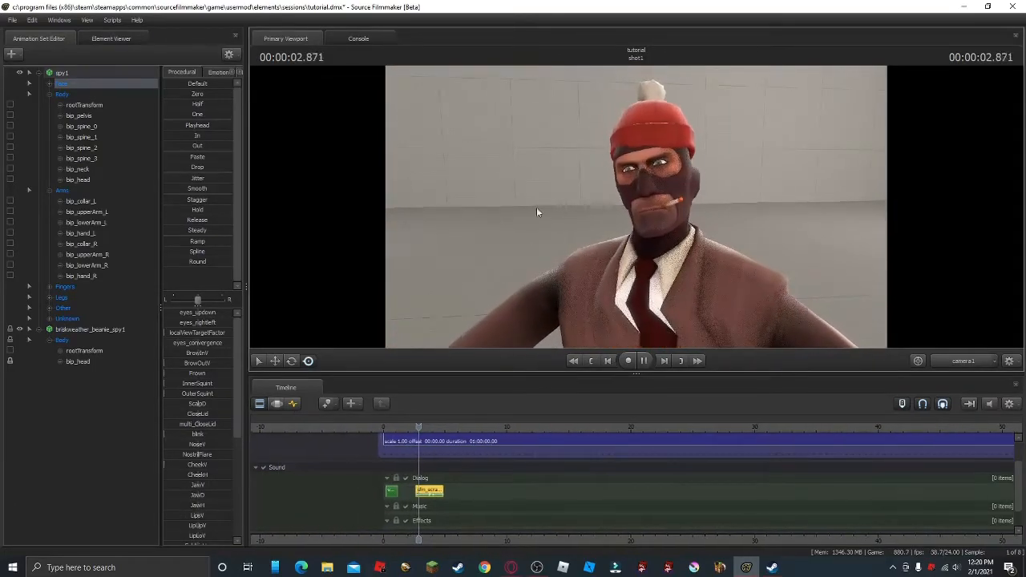
key("space")
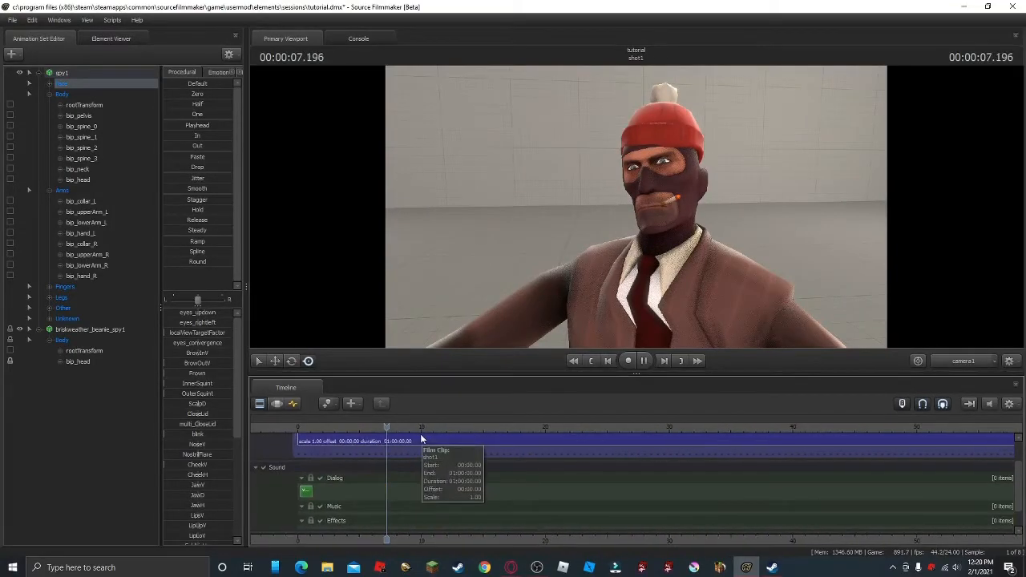
Record a second narration clip on the Dialog track at 2.5 seconds and play it back
key("space")
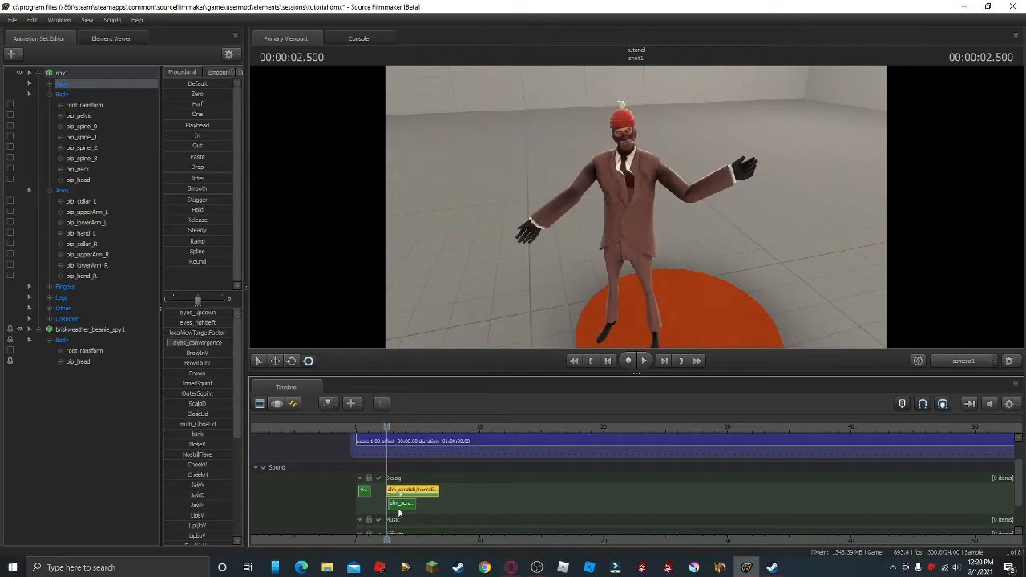
left_click(398, 506)
key("space")
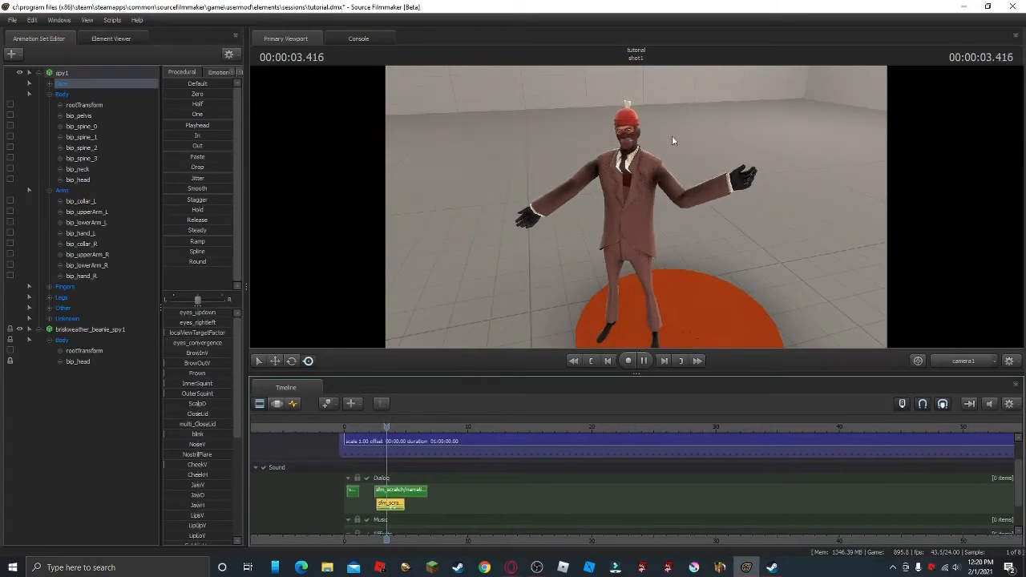
key("space")
Replay the overlapping narration clips and delete the first, shorter one from the Dialog track
key("F3")
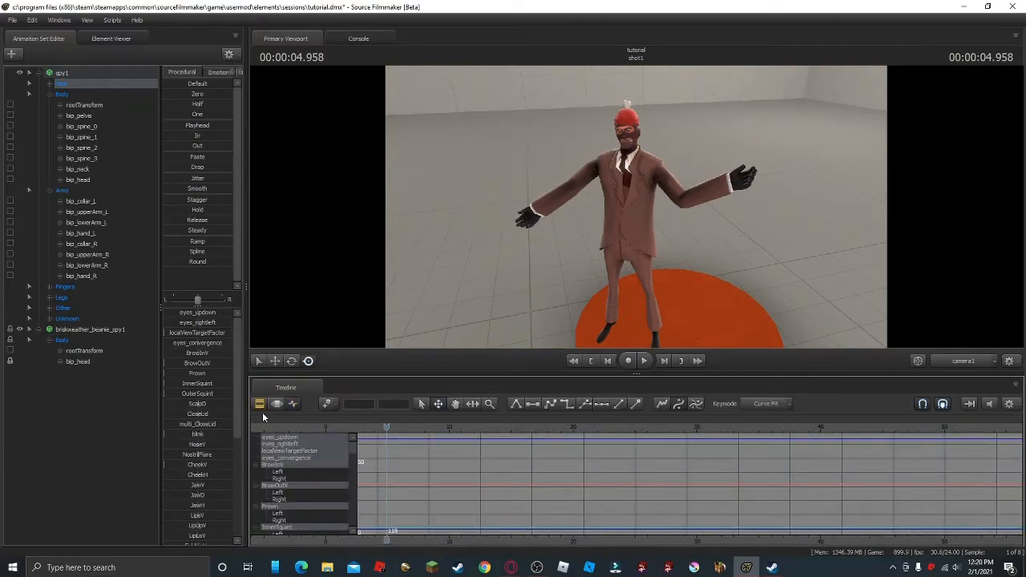
left_click(259, 405)
left_click(356, 428)
key("space")
key("space")
key("space")
key("space")
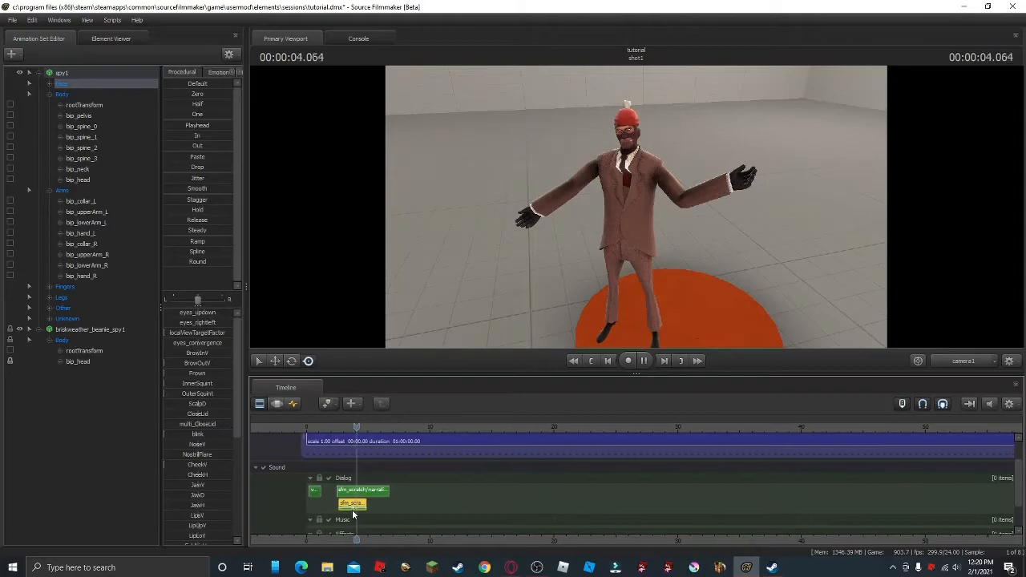
key("Delete")
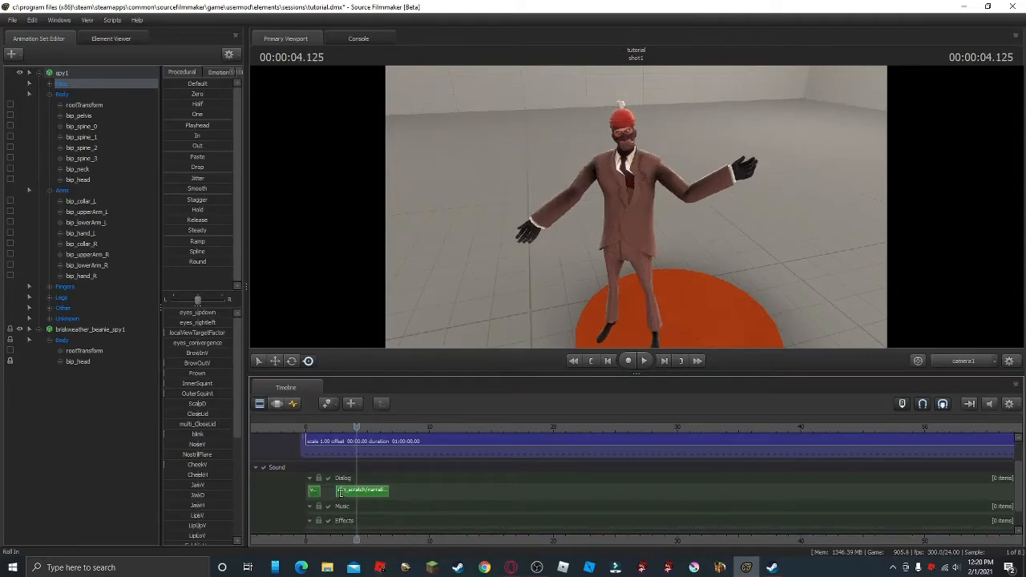
Extract phonemes from the remaining narration clip onto the spy's Face controls, entering a transcript of the spoken line
left_click(342, 427)
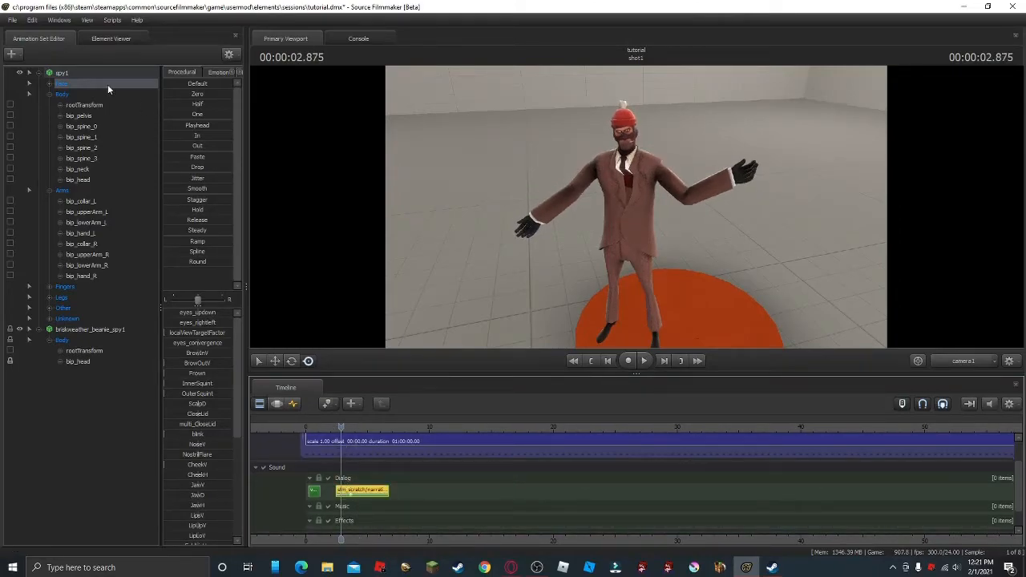
right_click(105, 85)
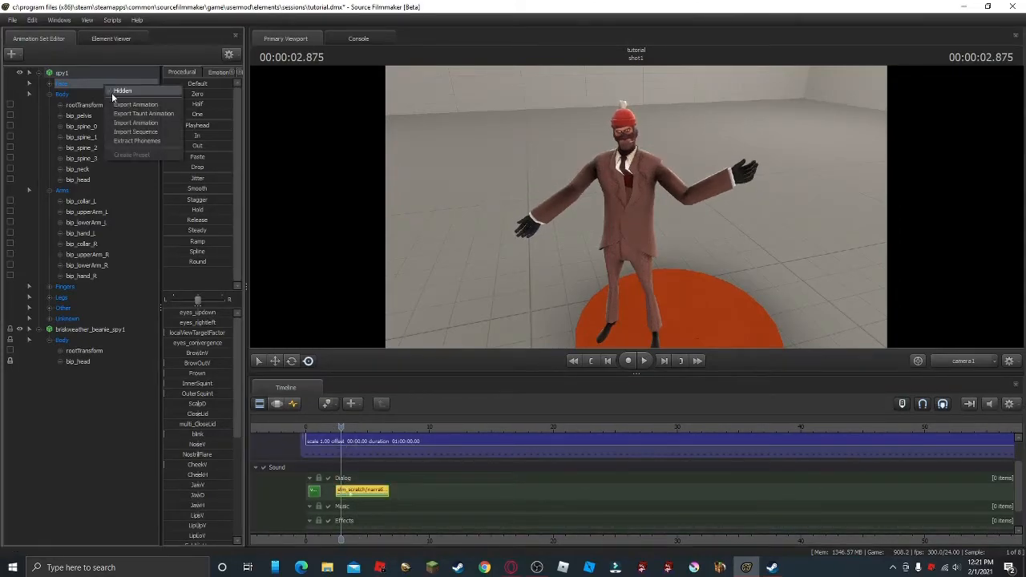
left_click(137, 141)
left_click(491, 203)
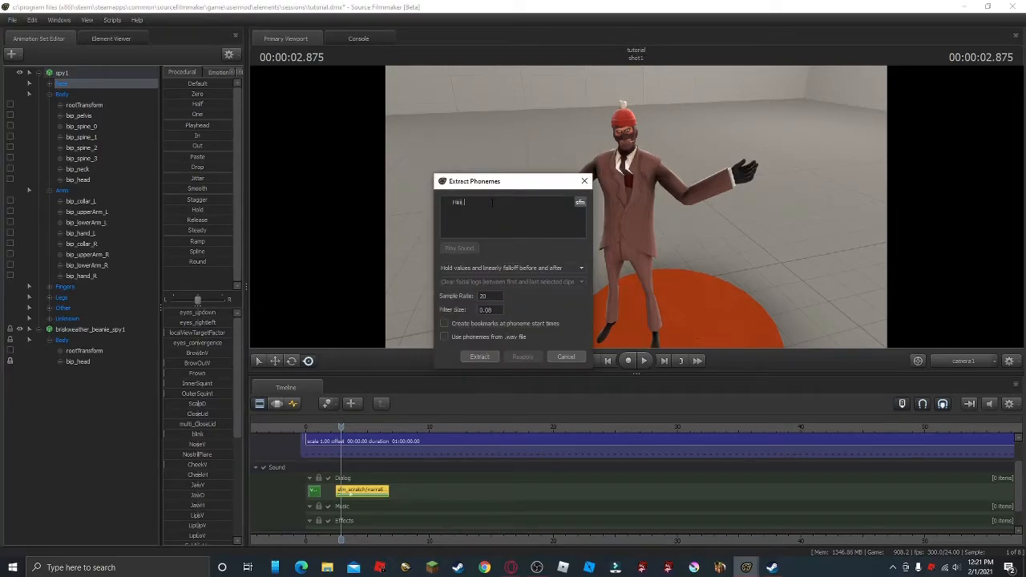
left_click(476, 357)
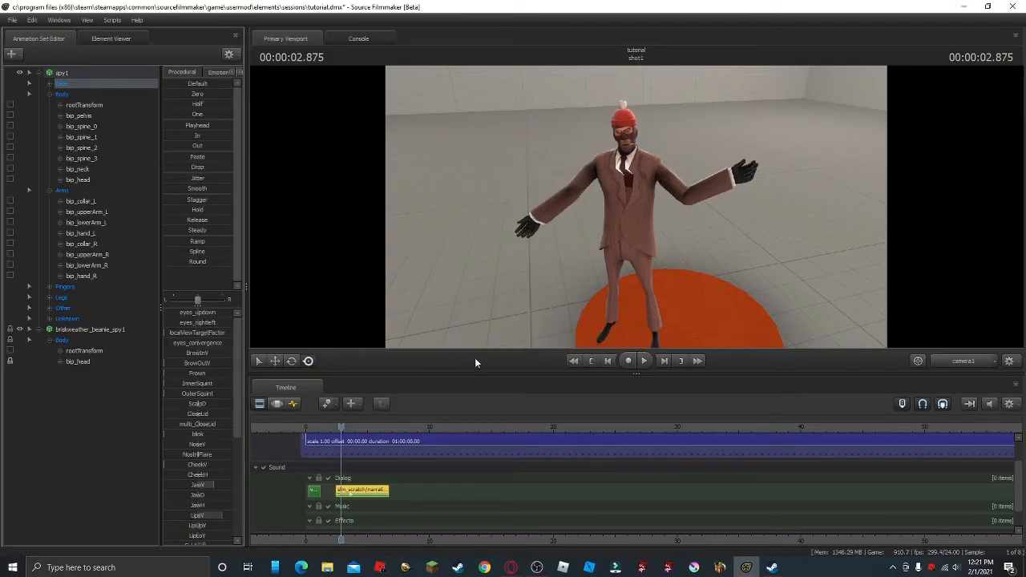
Play the shot through the second narration clip to check the spy's mouth movement
left_click_drag(337, 433, 318, 433)
key("space")
key("space")
left_click(293, 428)
key("space")
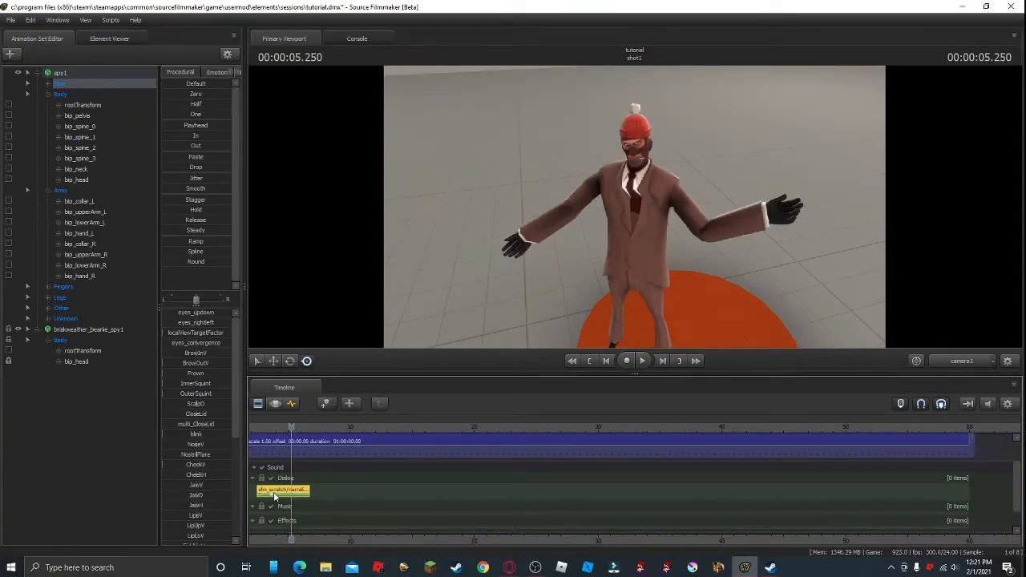
Delete the narration clip and try to extract phonemes onto the spy's Face controls without it
middle_click_drag(293, 540, 383, 529)
left_click(359, 425)
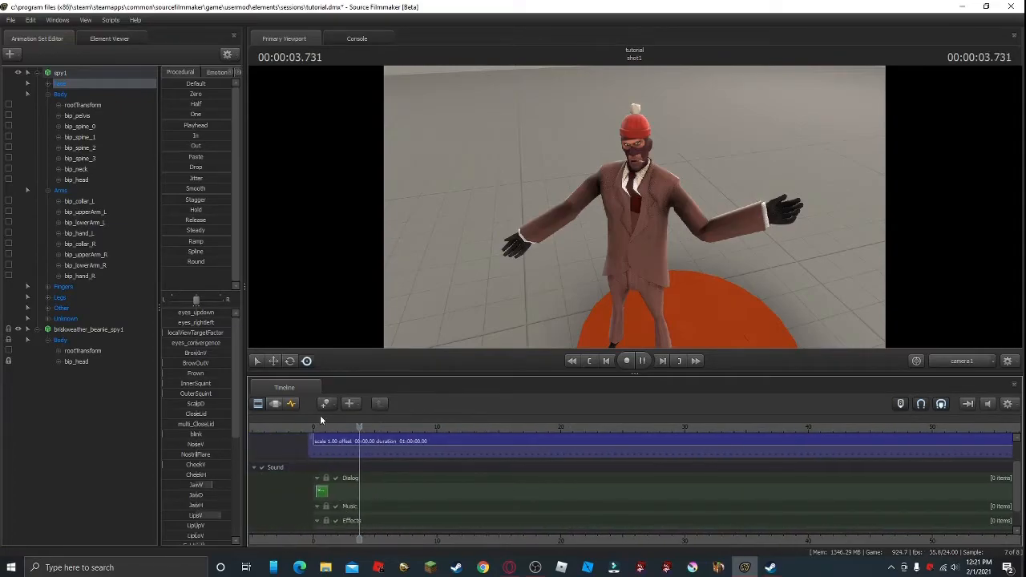
right_click(83, 84)
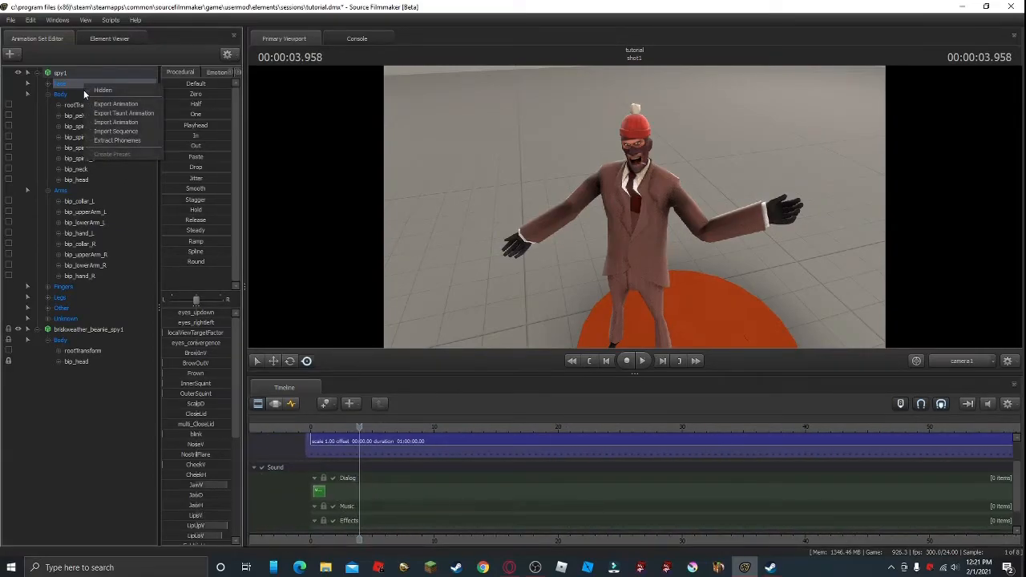
left_click(125, 139)
left_click(504, 286)
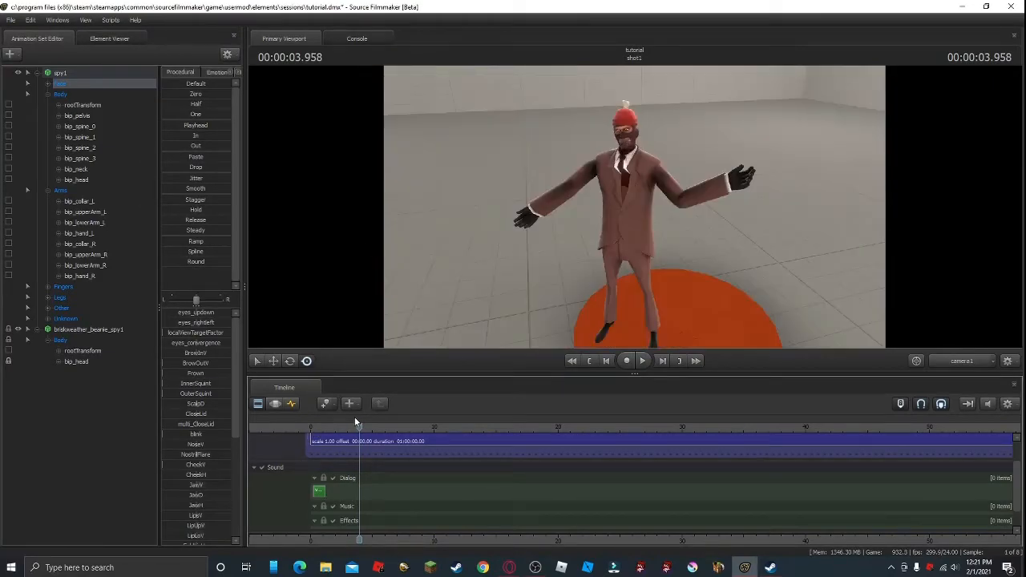
Undo the narration's phoneme extraction and delete the narration clip from the Dialog track
key("space")
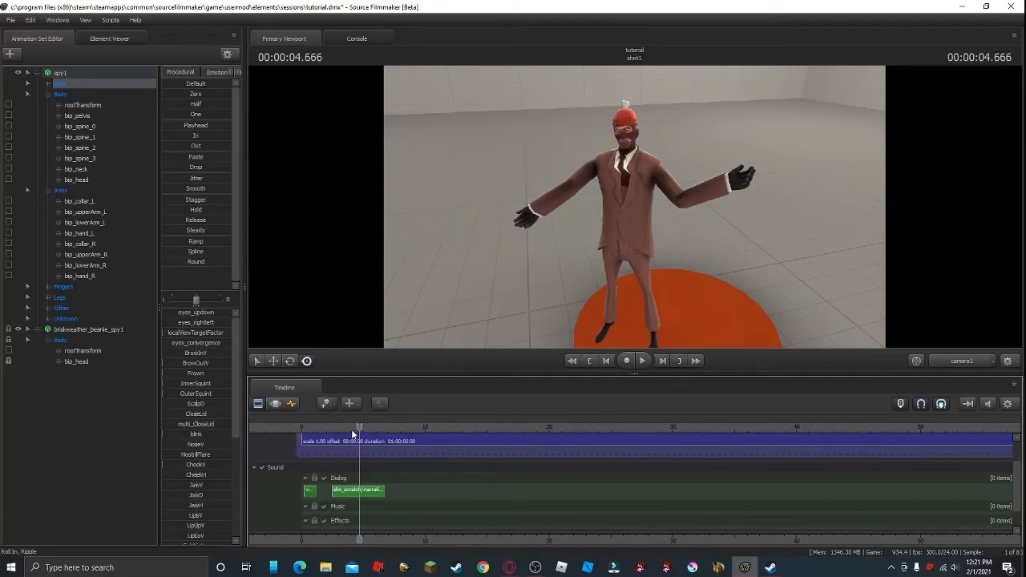
left_click(337, 492)
key("Delete")
Add the sound vo\spy_negativevocalization08.wav to the Dialog track with the playhead at 2.750 seconds
mouse_move(302, 429)
left_mouse_down()
mouse_move(290, 429)
mouse_move(317, 430)
left_mouse_up()
right_click(319, 477)
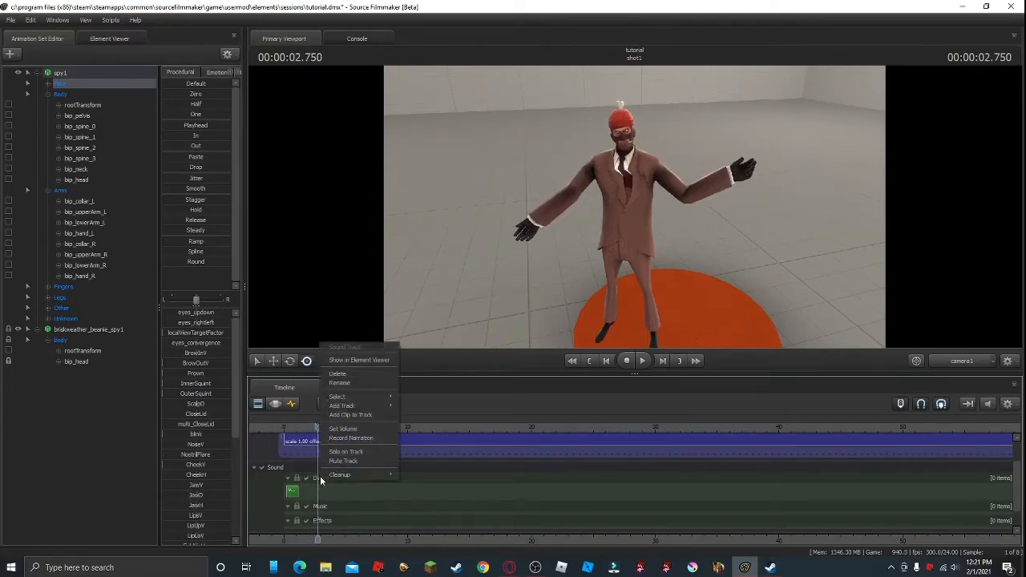
left_click(350, 415)
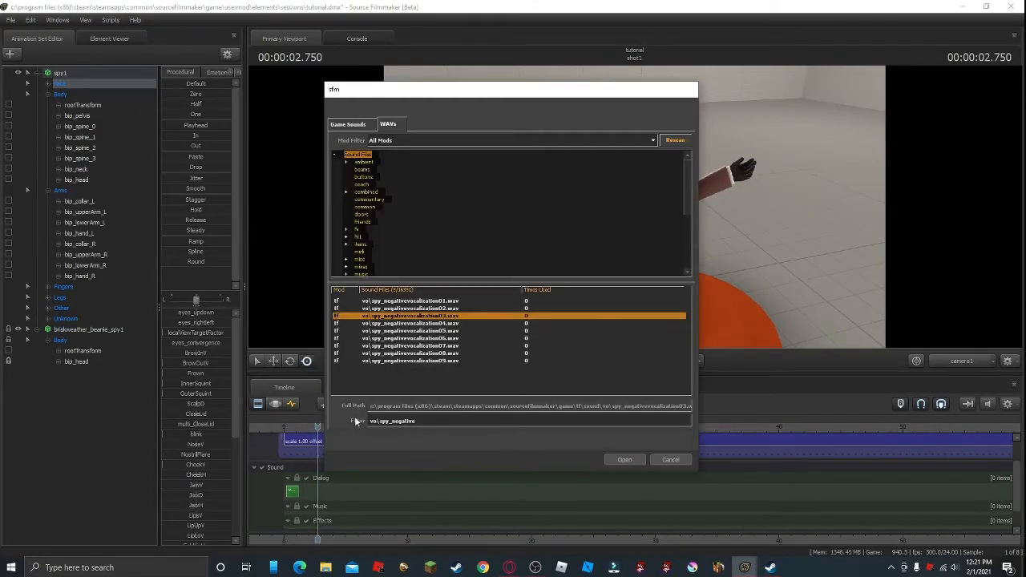
left_click(426, 346)
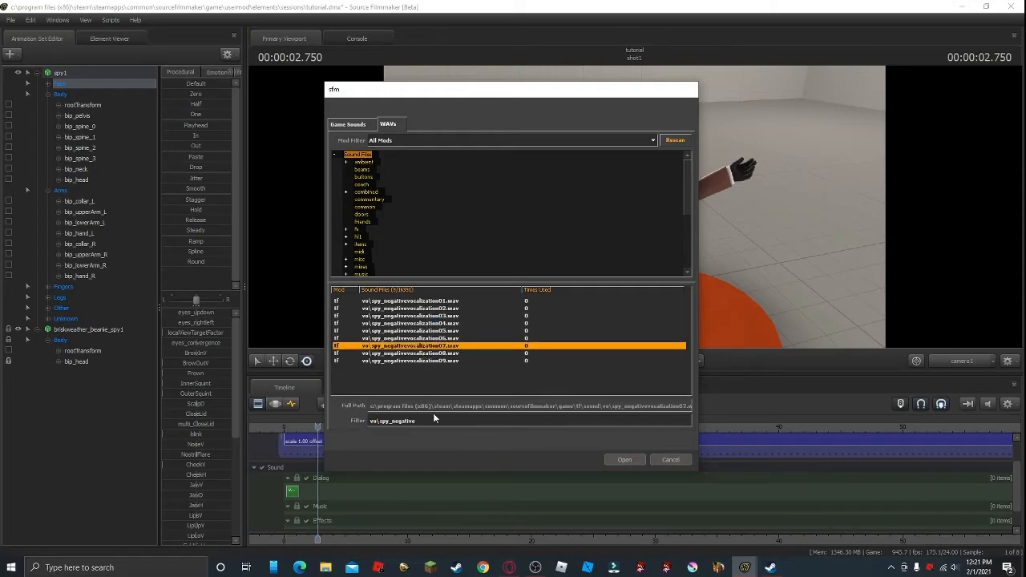
left_click(428, 354)
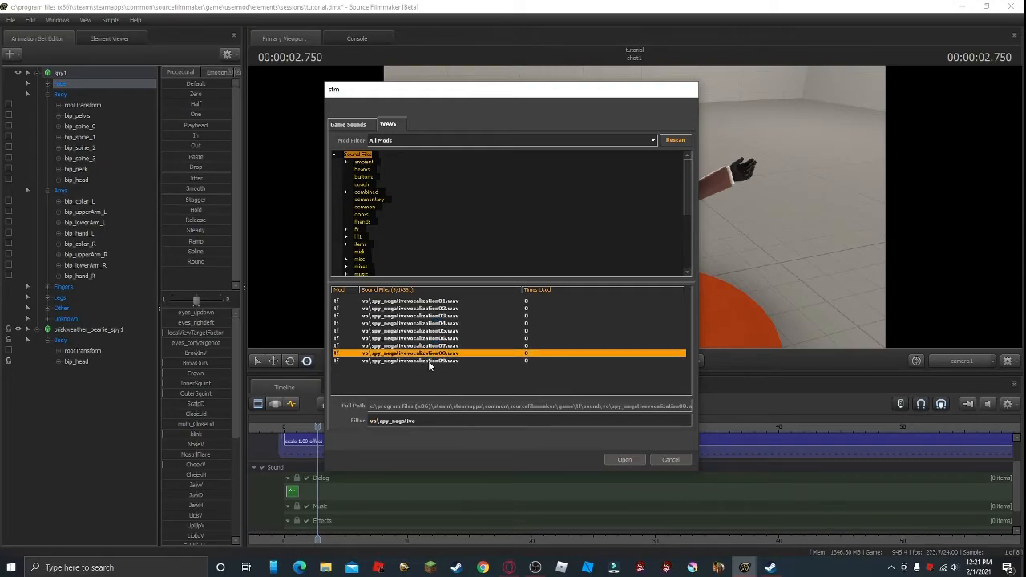
left_click(627, 458)
Play through the two voice clips and move the new clip earlier so it directly follows the first one on the Dialog track
key("space")
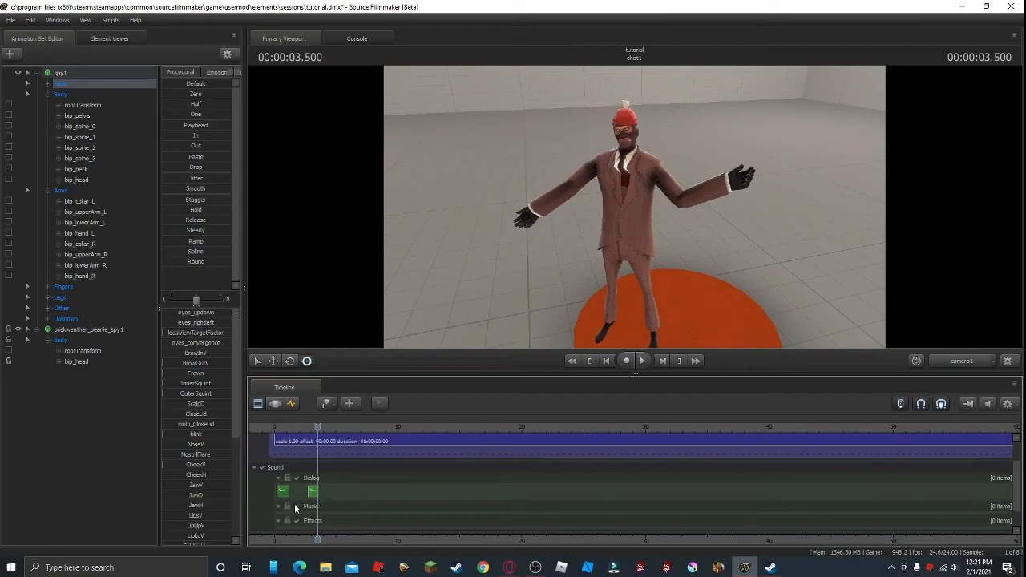
left_click(297, 428)
key("space")
key("space")
left_click_drag(297, 492, 290, 492)
left_click(268, 427)
key("space")
middle_click_drag(281, 438, 275, 491)
key("space")
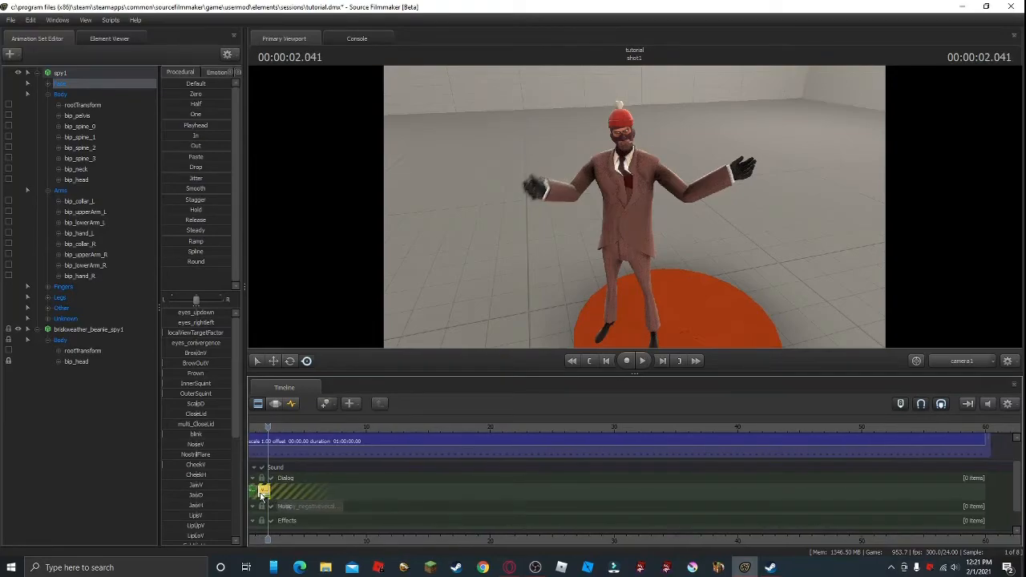
Extract phonemes from the newly added voice clip onto the spy's Face controls, keeping the default extraction settings
right_click(82, 86)
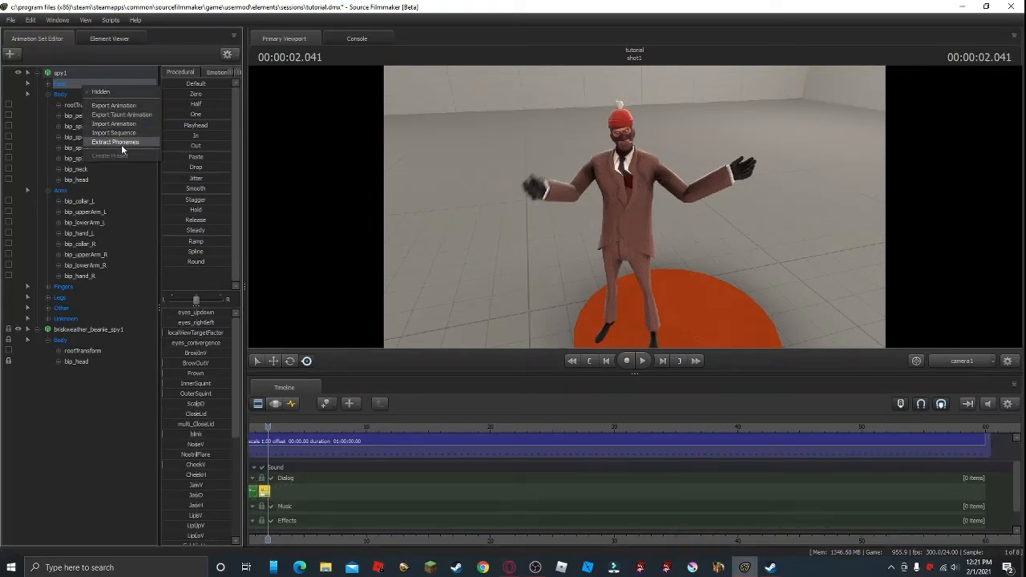
left_click(121, 144)
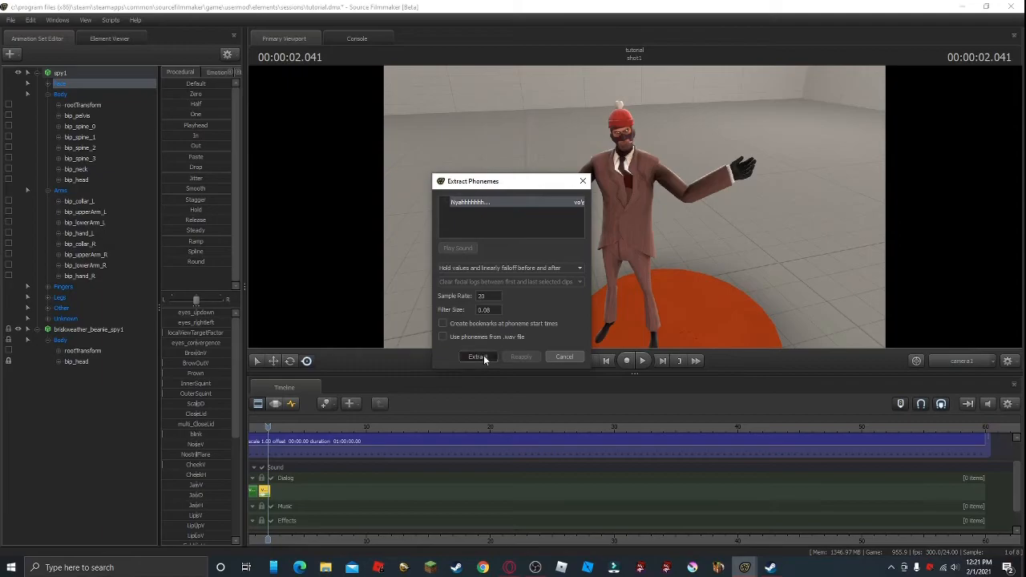
left_click(477, 356)
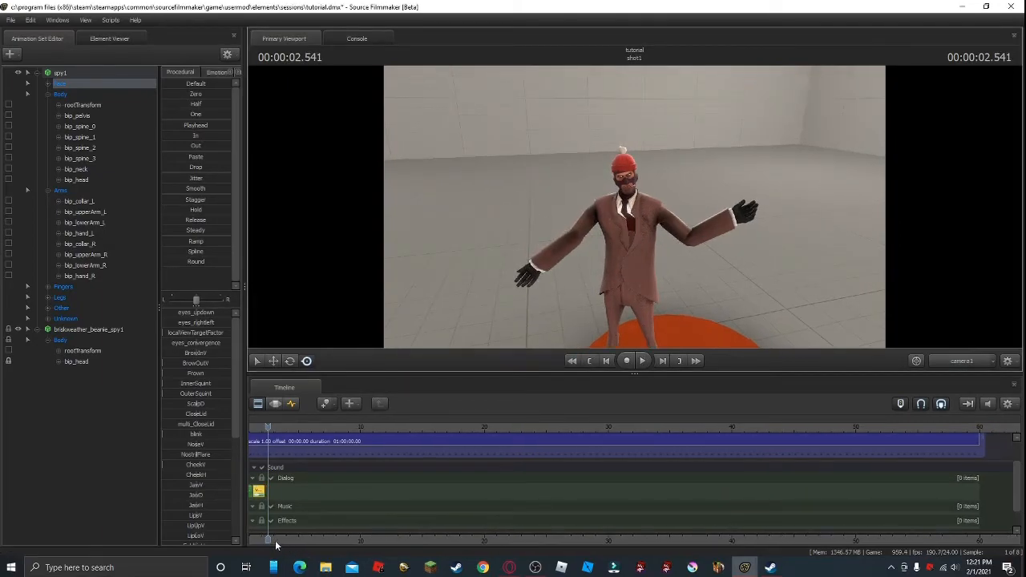
Play the shot from its start through both voice clips to check the spy's lip sync
middle_click_drag(277, 545, 346, 534)
left_click(312, 430)
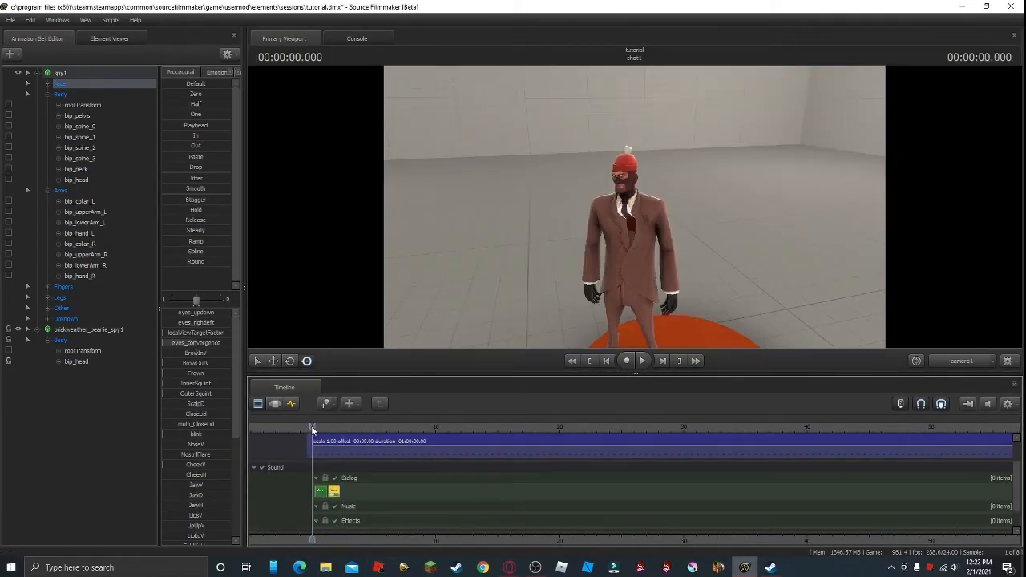
key("space")
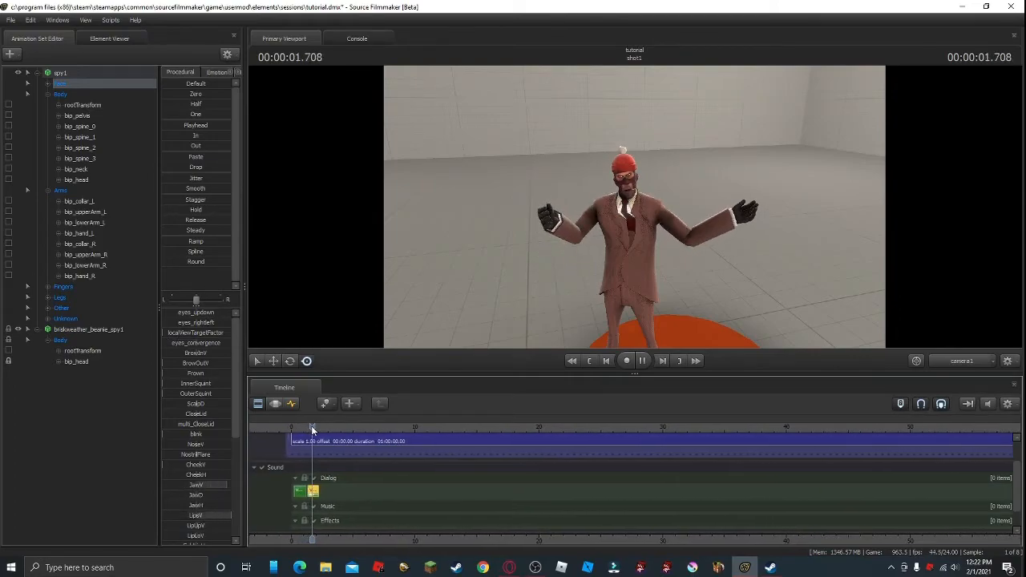
key("space")
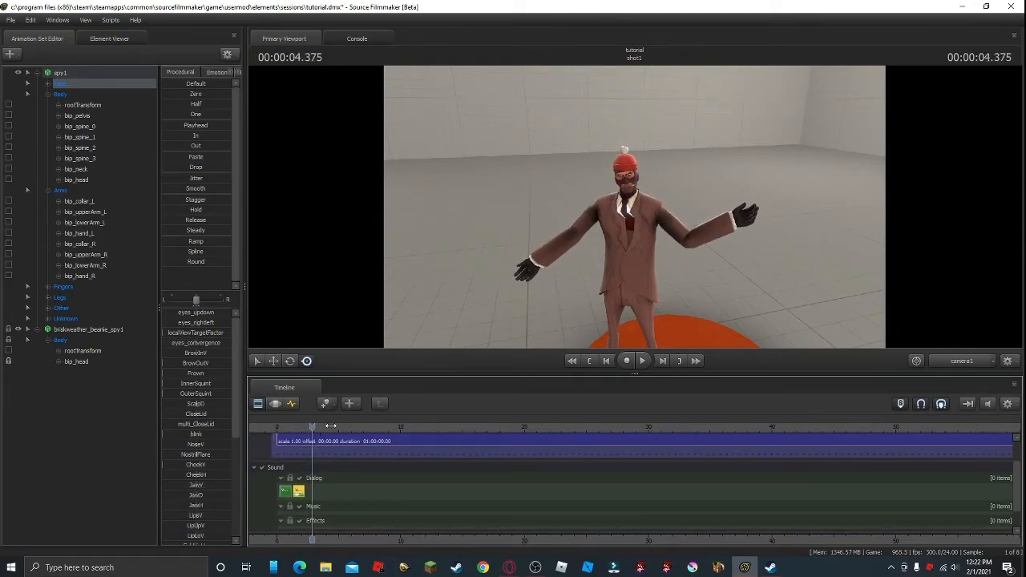
Set the playhead to 4.375 seconds and move the camera closer to the spy's upper body
left_click(331, 426)
left_click_drag(619, 184, 620, 184)
key("w")
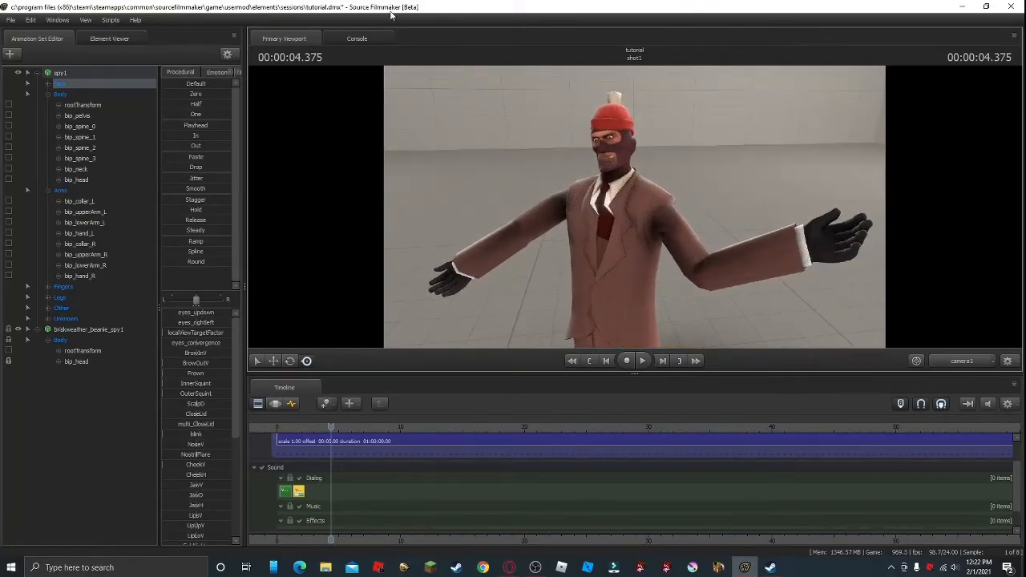
Start a movie export of the session, saving the session's pending changes
left_click(10, 19)
mouse_move(53, 128)
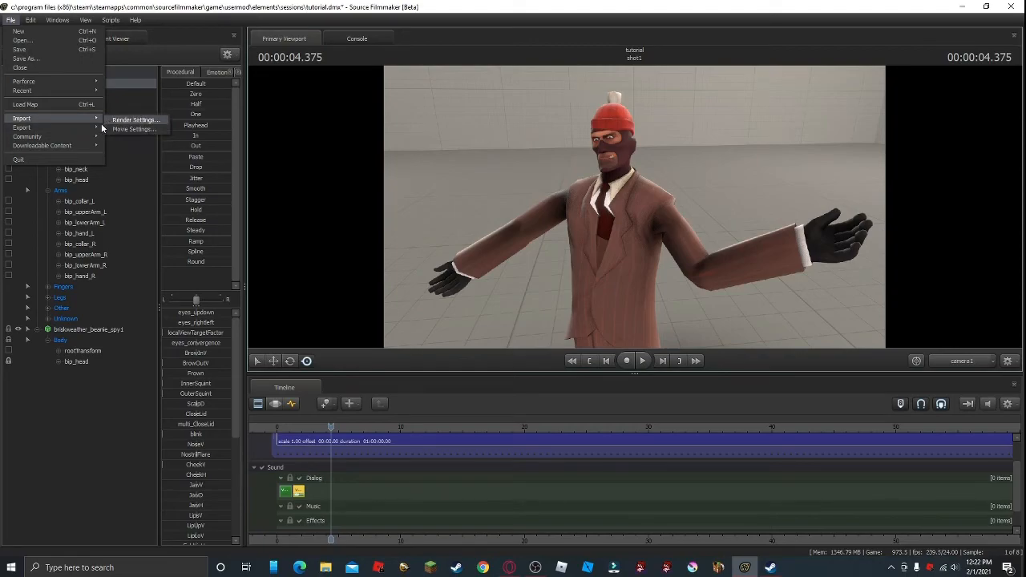
mouse_move(88, 131)
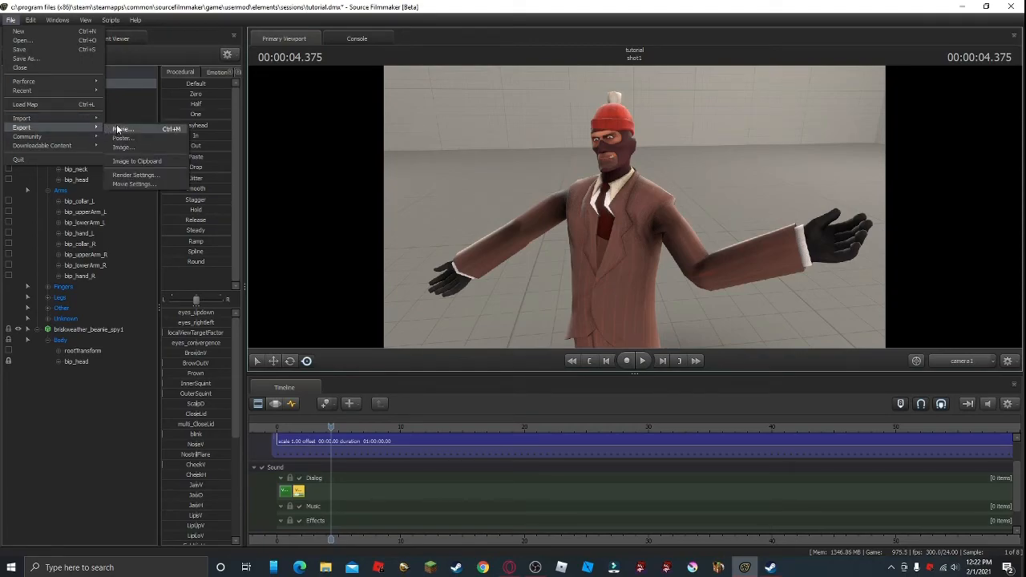
left_click(118, 129)
left_click(457, 292)
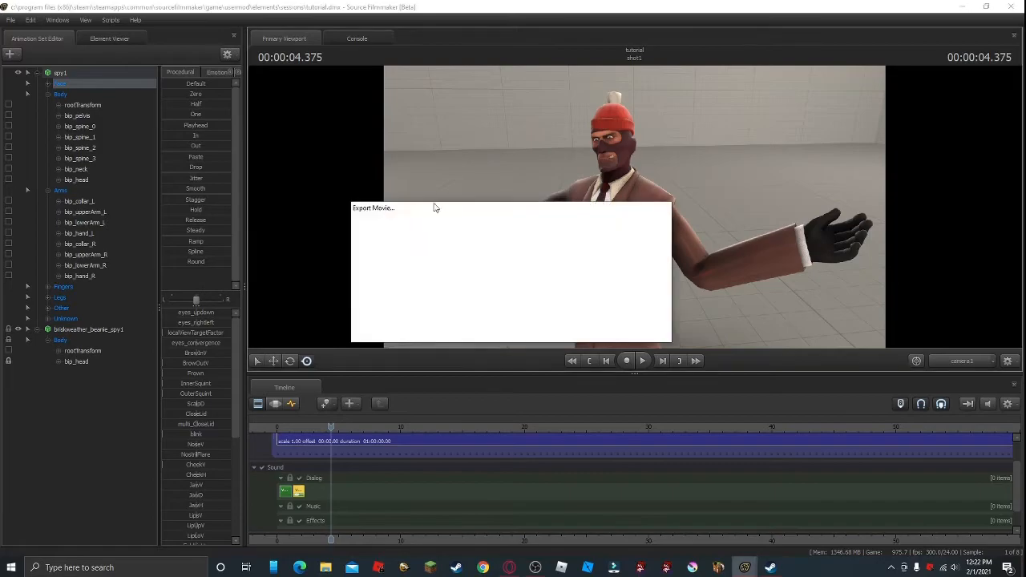
Review the export type and format choices for the movie and follow the link for installing QuickTime
left_click(410, 244)
left_click(415, 245)
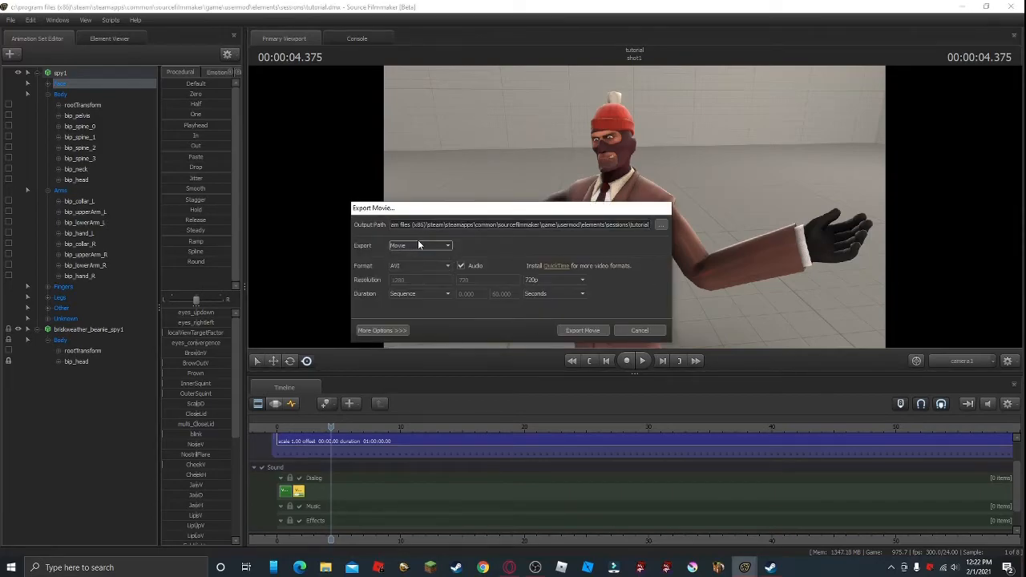
left_click(429, 268)
left_click(554, 268)
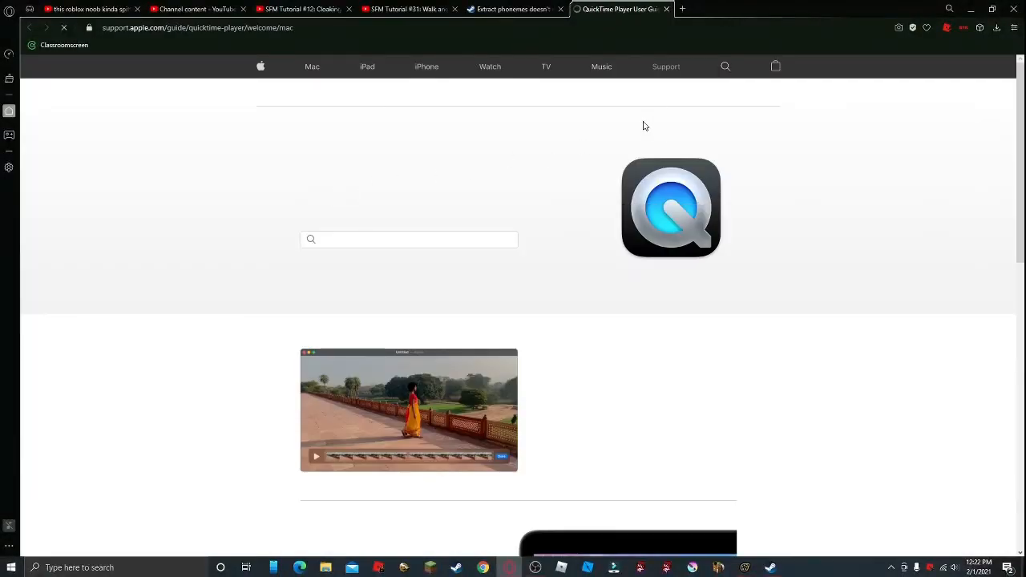
Look through the QuickTime Player User Guide page for a way to download QuickTime
left_click_drag(302, 150, 517, 190)
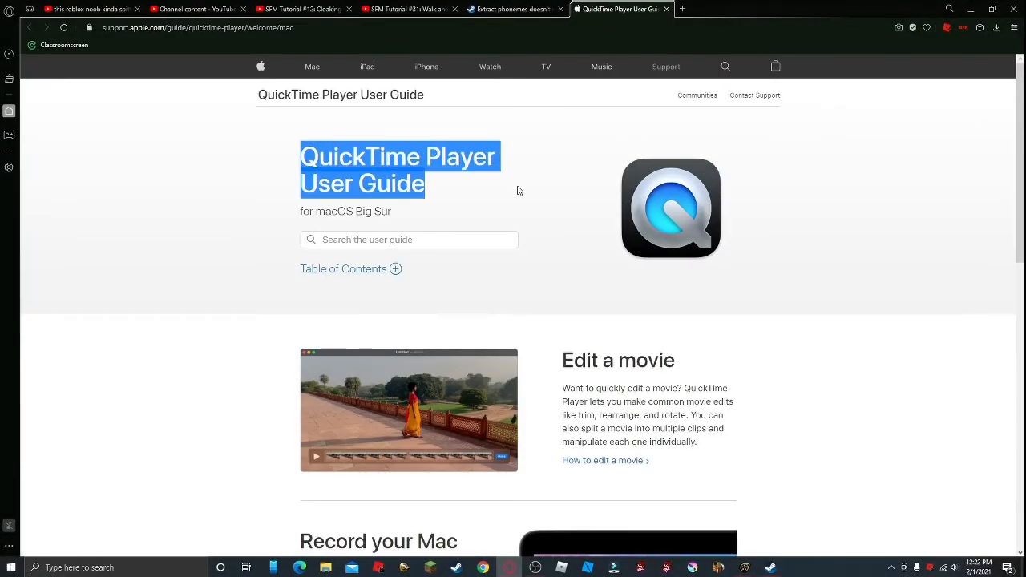
left_click(518, 190)
scroll(558, 251, "down", 10)
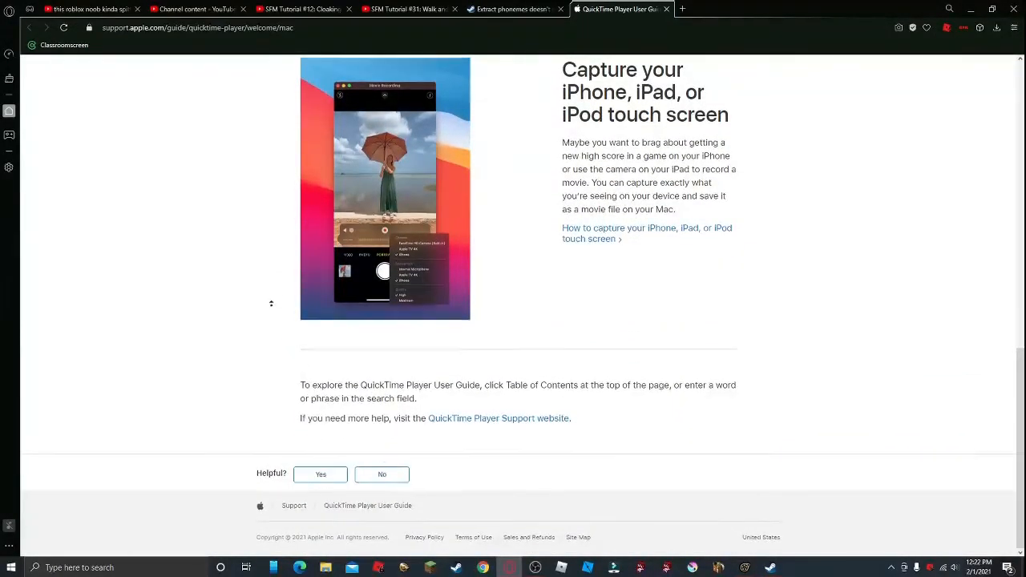
scroll(265, 297, "up", 10)
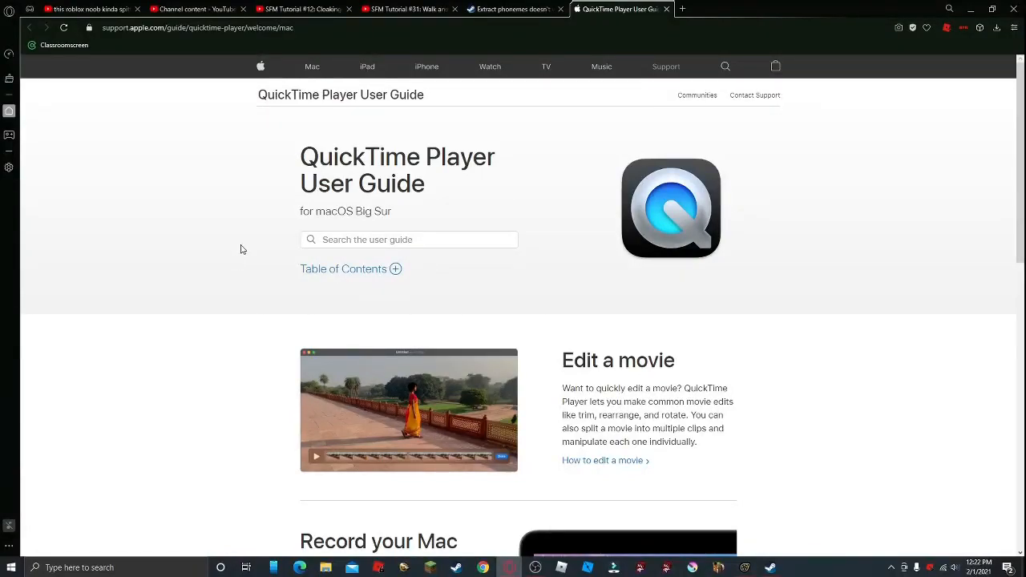
scroll(246, 243, "down", 3)
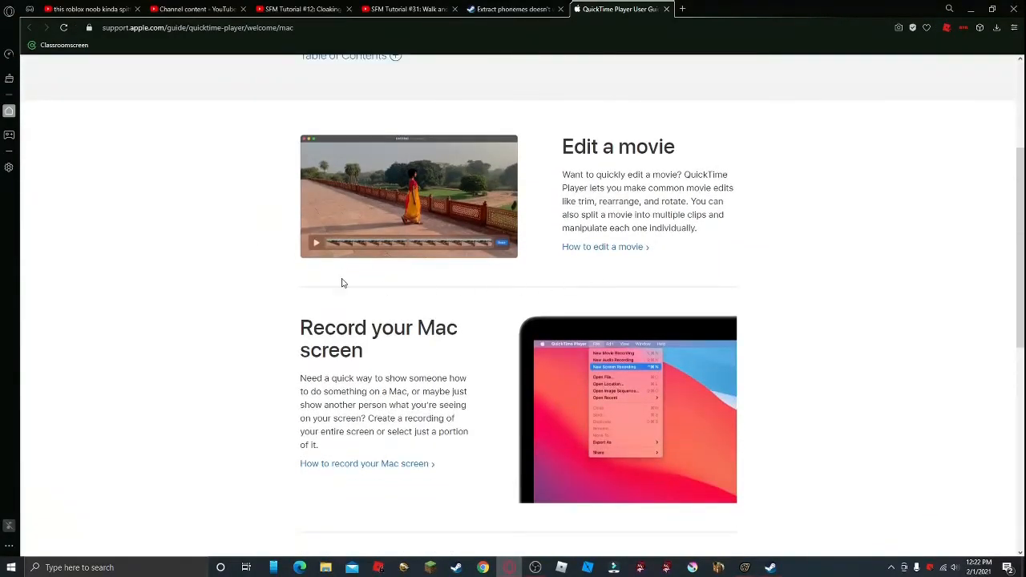
Search the web for "quicktime download for windows" and open the first result
left_click(267, 30)
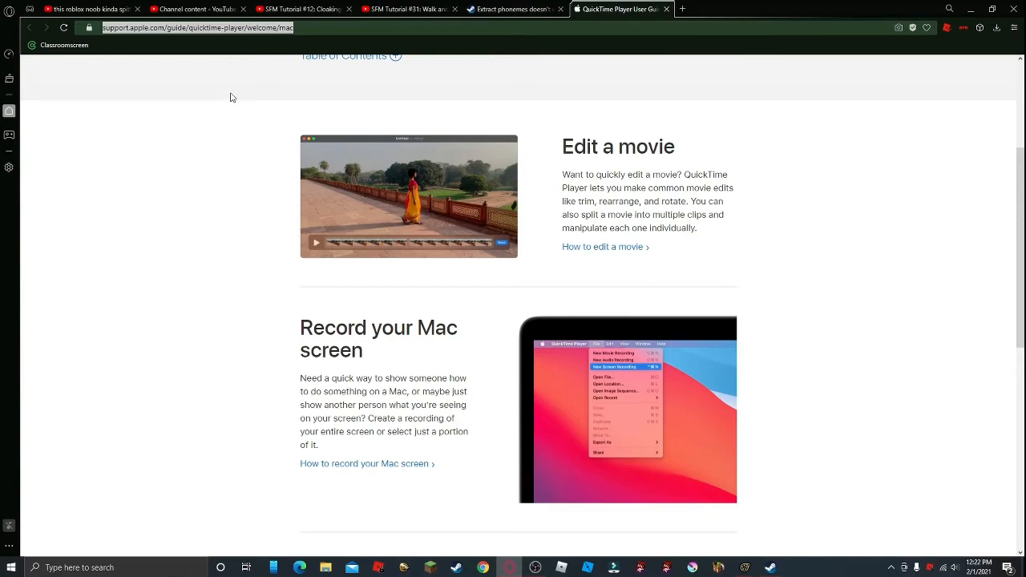
scroll(233, 146, "up", 3)
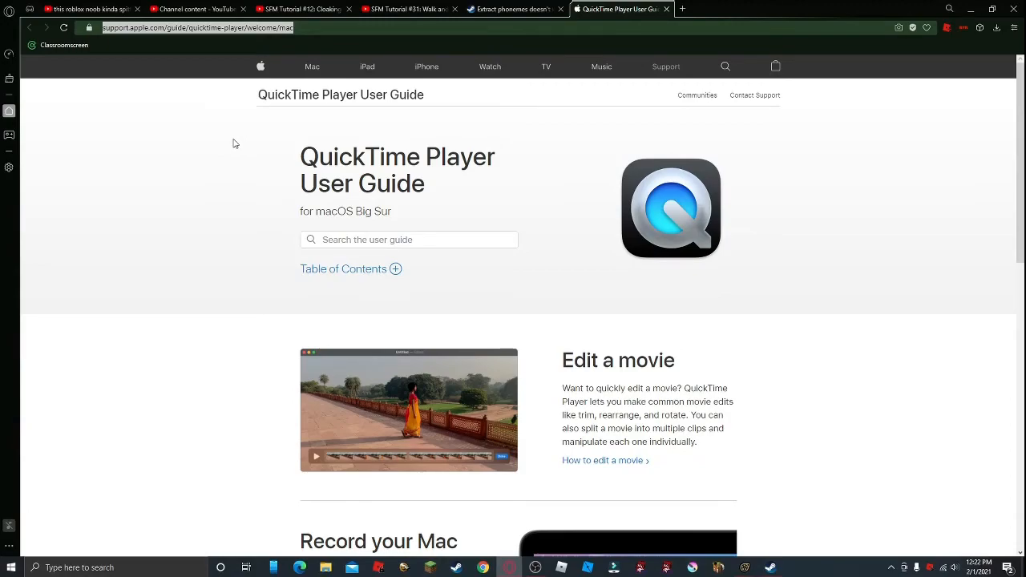
type("quicktime")
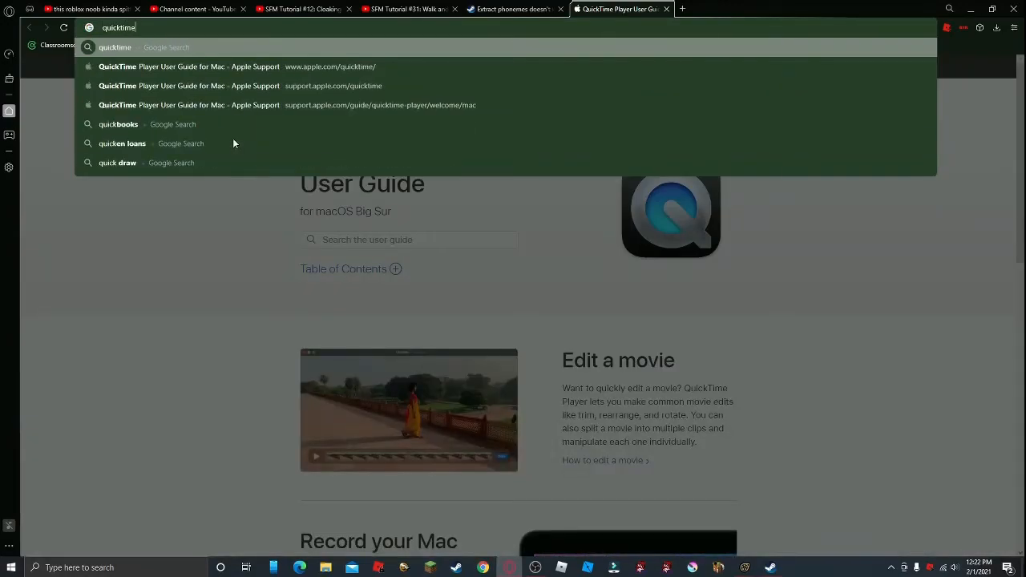
type(" download")
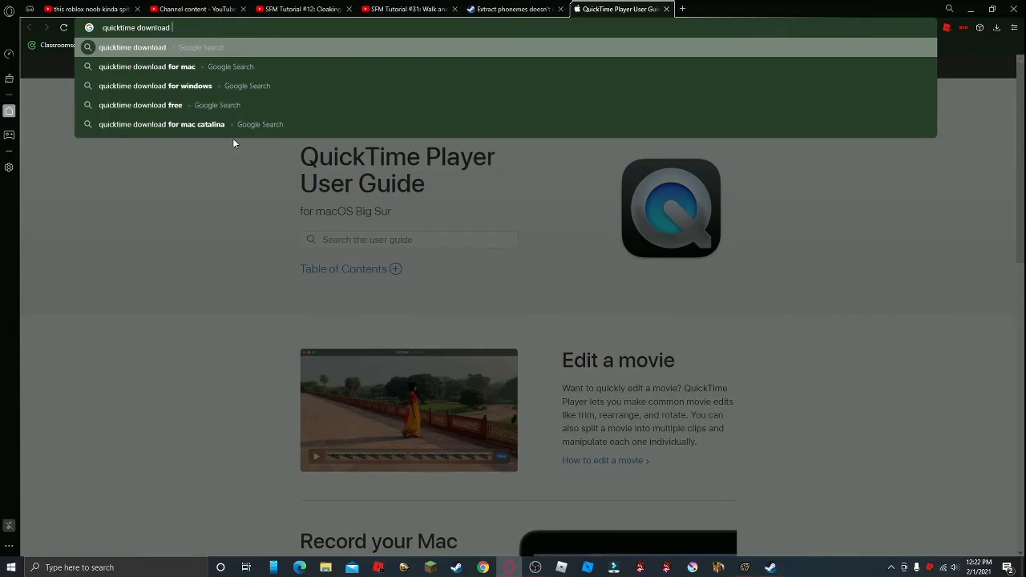
key("Down")
key("Down")
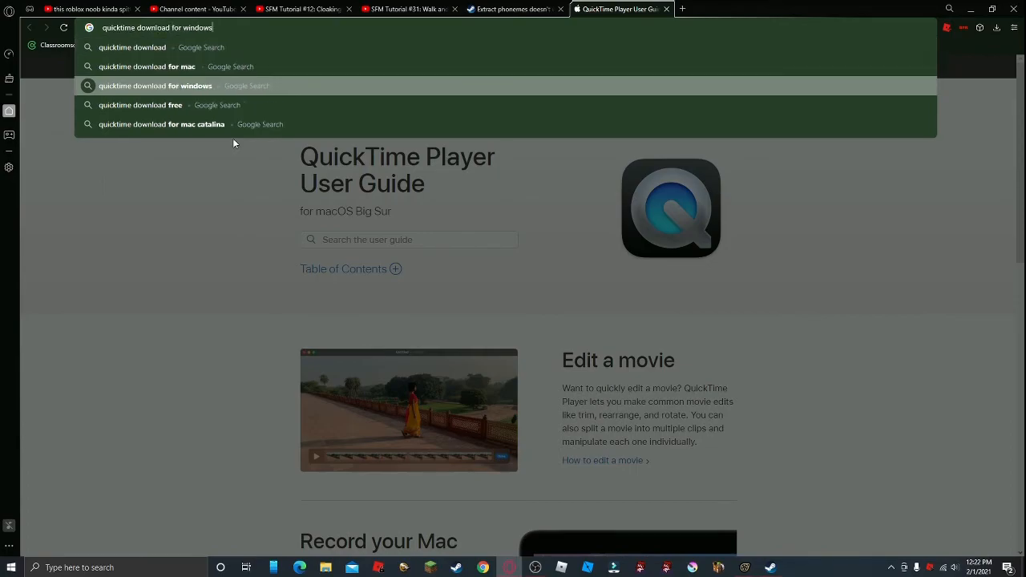
key("Return")
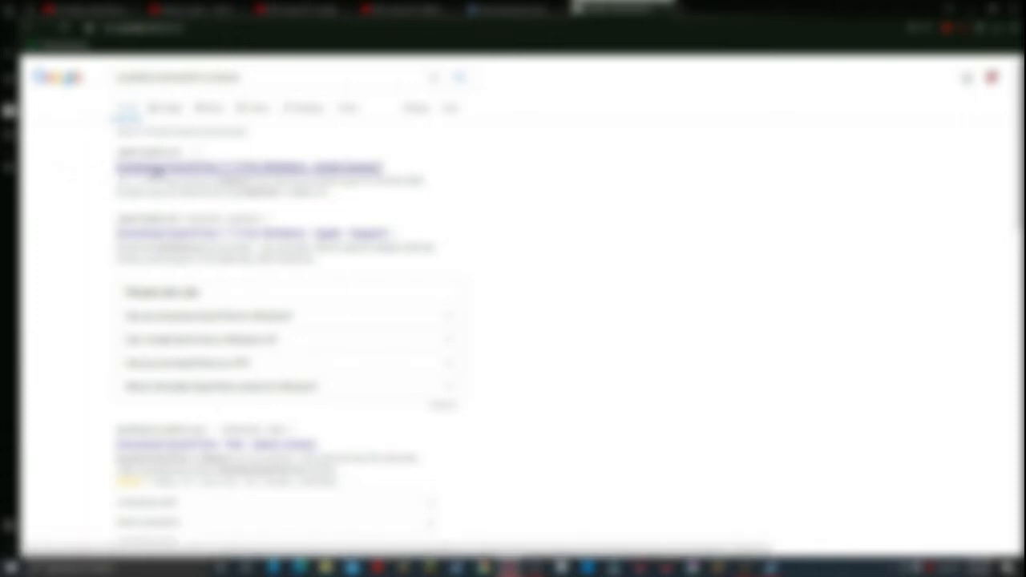
left_click(158, 168)
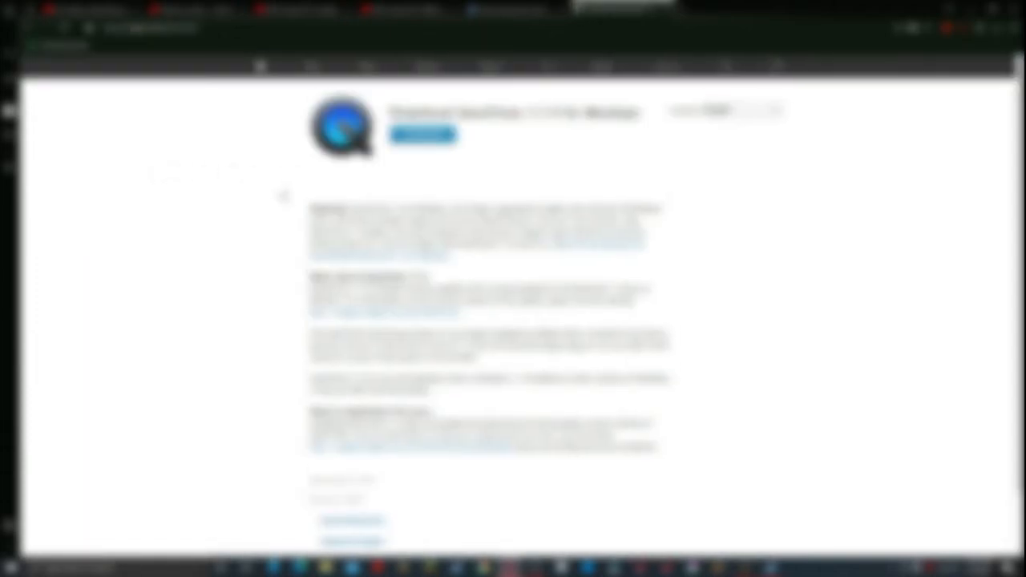
left_click_drag(323, 121, 308, 138)
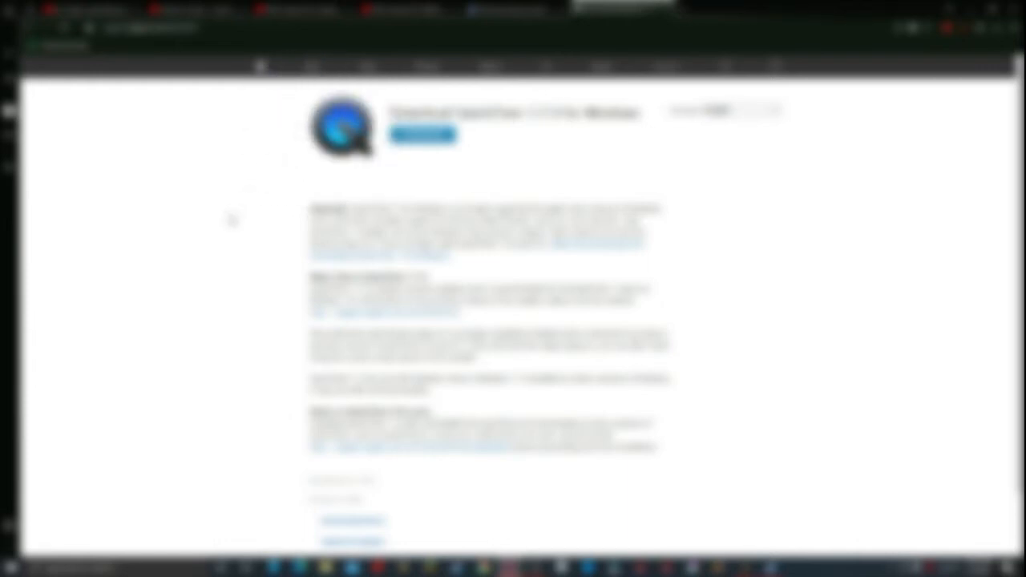